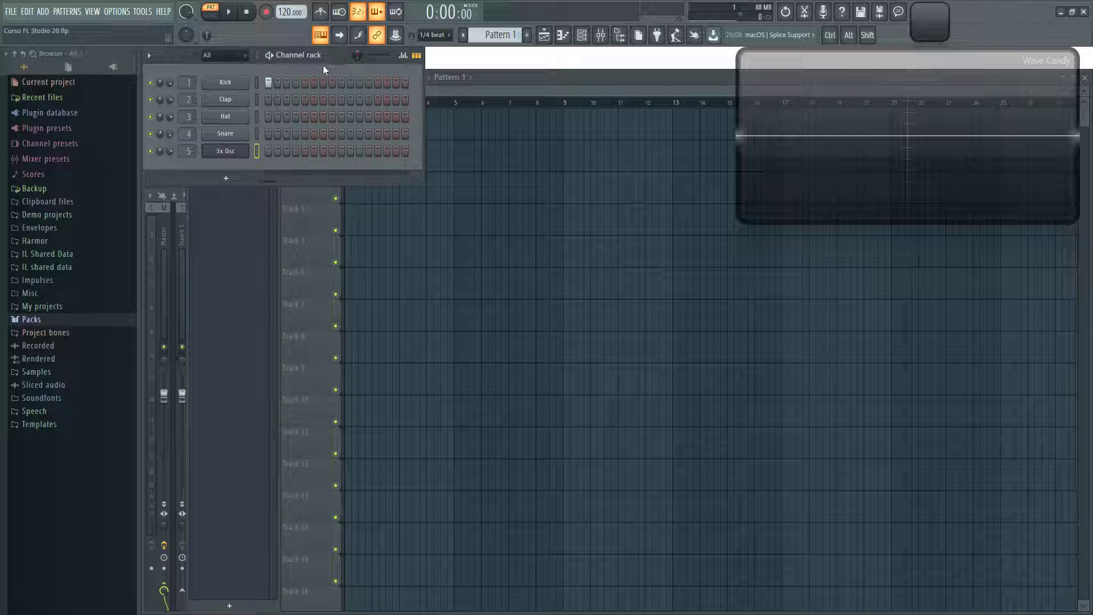
Step: Open the Legacy vocals folder in the sample packs and audition FLS_ComeOnAndDance_001, FLS_BringMeToMyKnees and FLS_AreUHere2Move_002
key(F9)
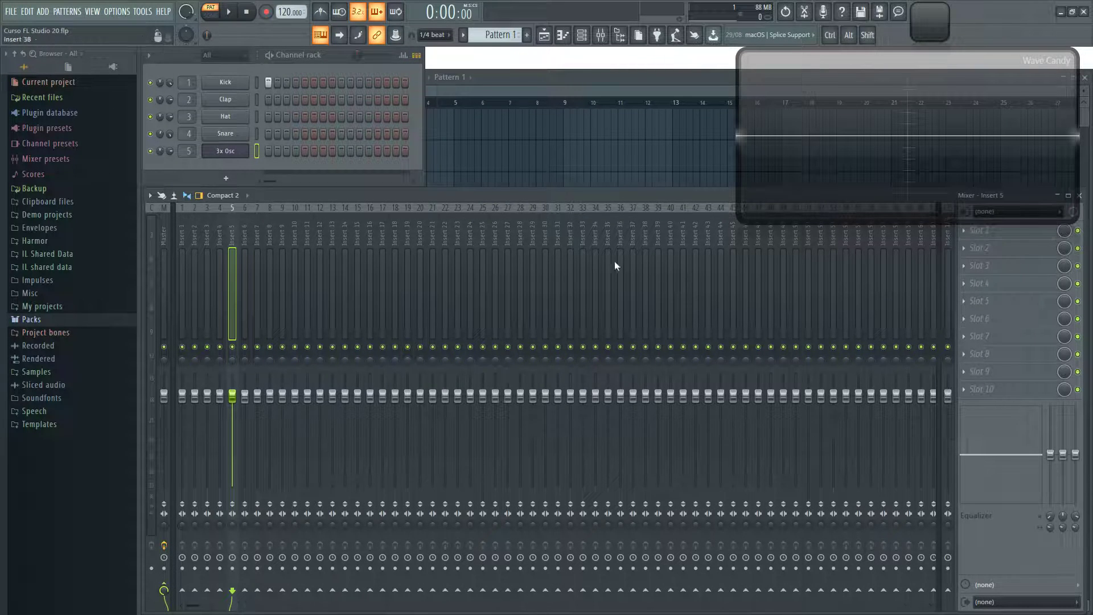
click(340, 57)
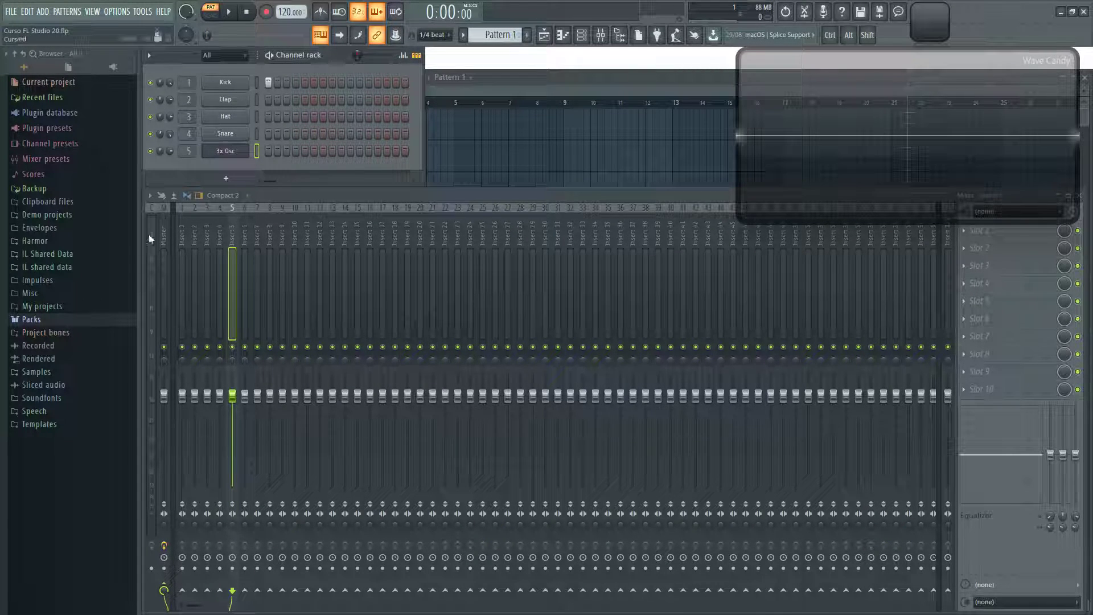
click(34, 319)
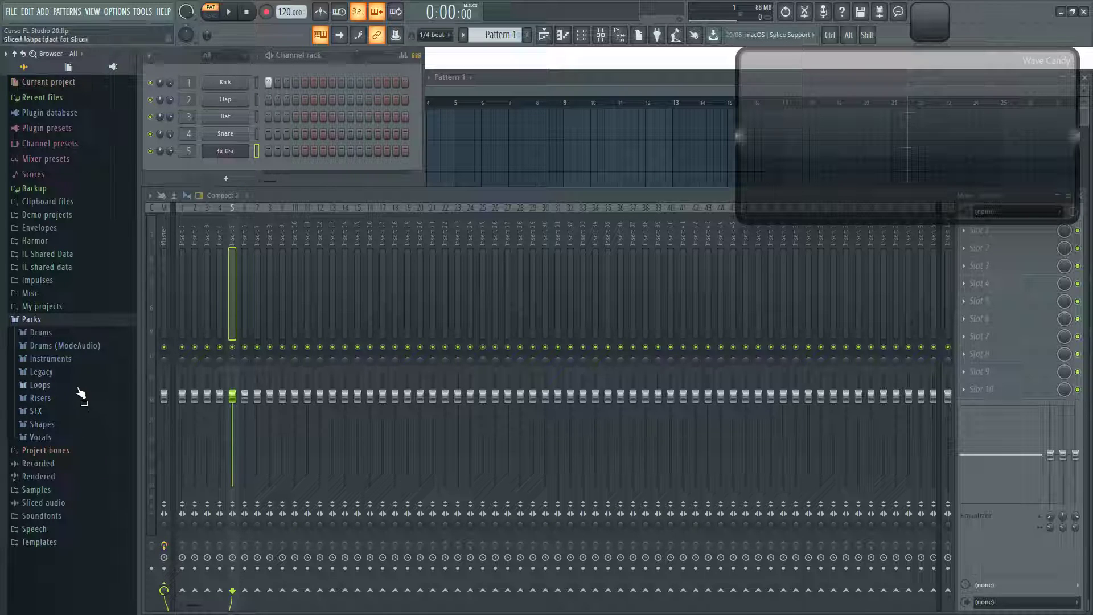
click(66, 373)
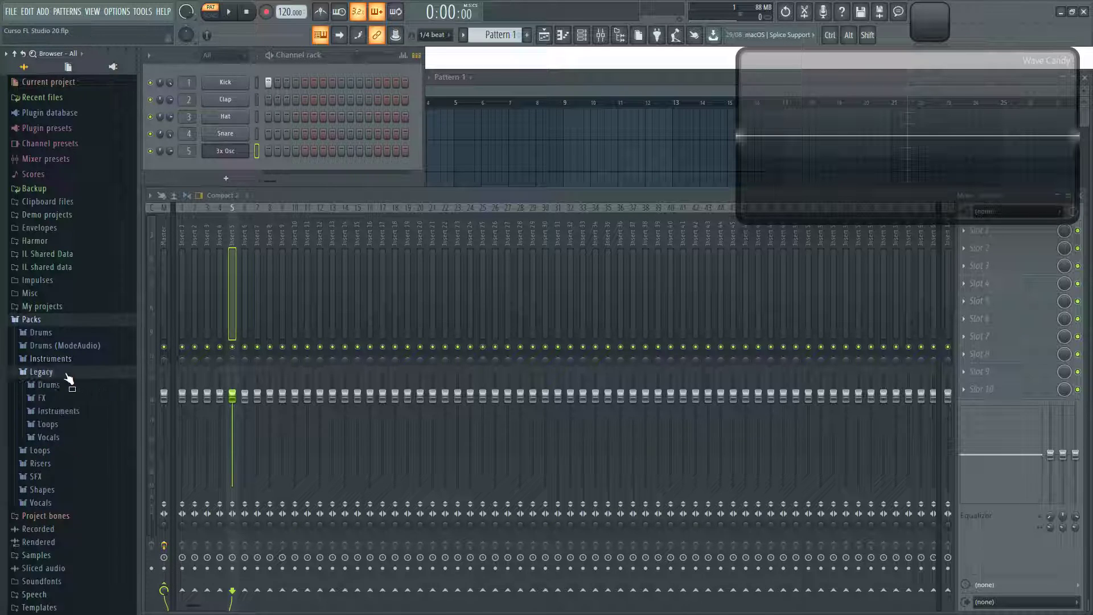
click(63, 438)
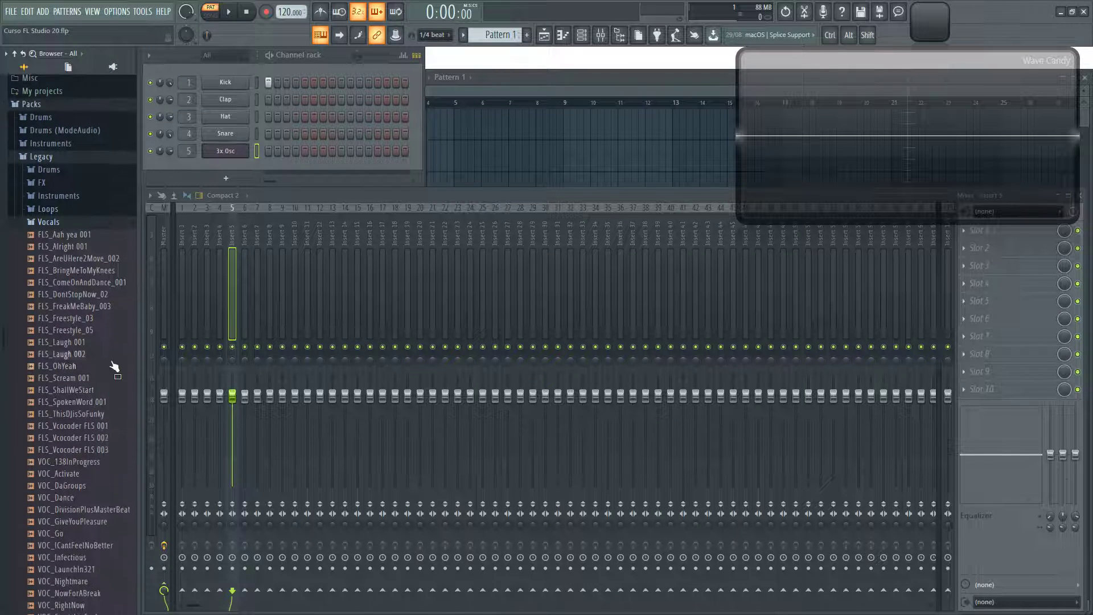
click(99, 282)
click(99, 270)
click(98, 260)
Step: Place four copies of FLS_AreUHere2Move_002 at bar 2 on playlist tracks 2 to 5, and collapse the sample packs folder
drag(100, 264, 397, 117)
key(F5)
scroll(428, 90, up, 3)
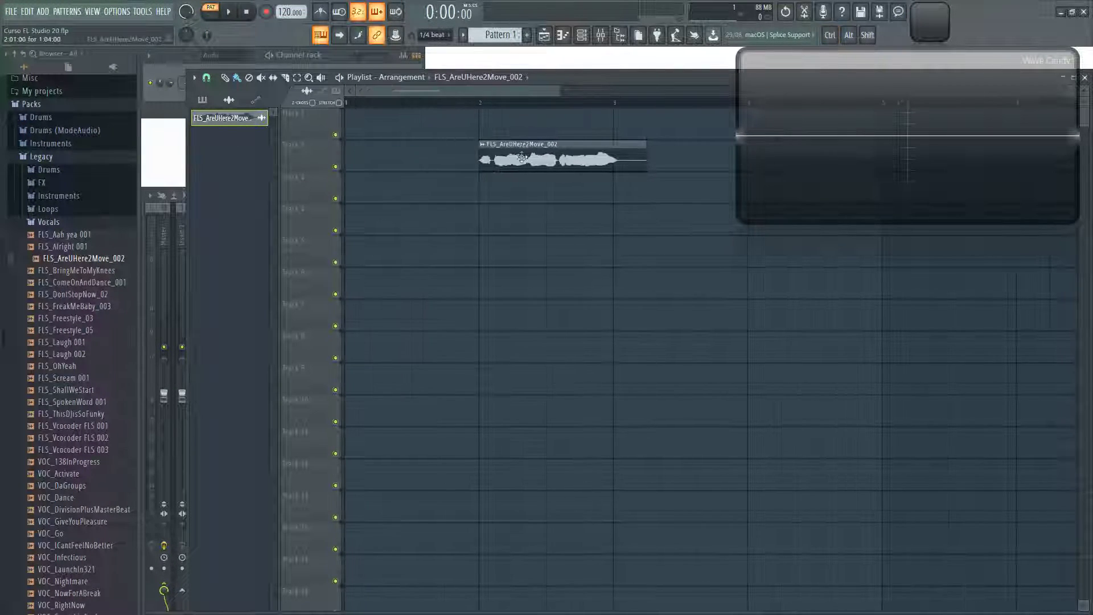
drag(98, 259, 478, 185)
drag(85, 258, 476, 268)
click(52, 222)
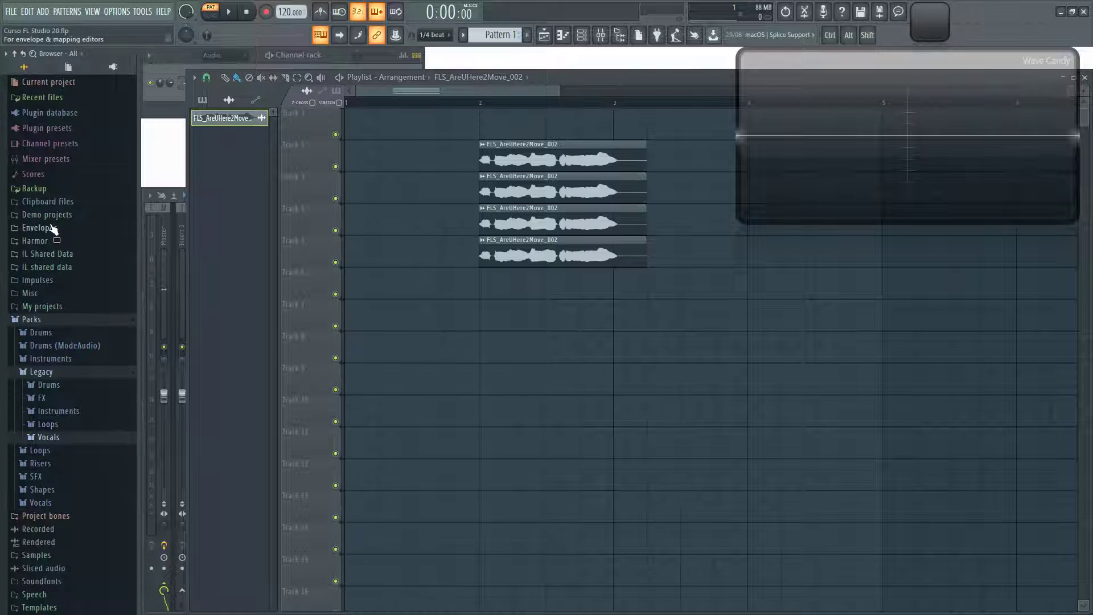
click(45, 319)
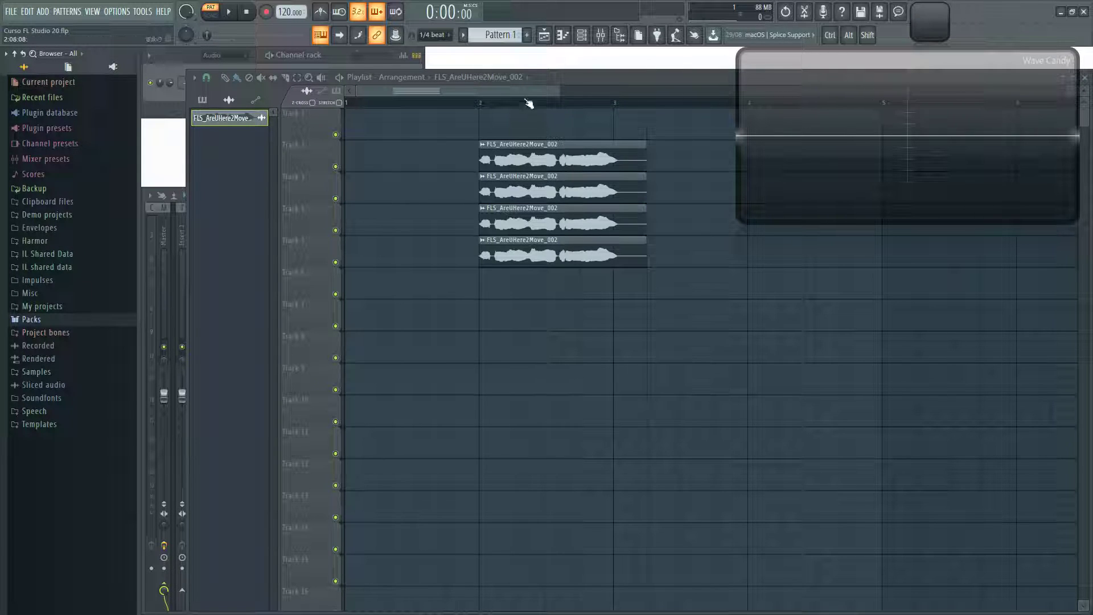
Step: Move the four vocal clips onto tracks 3 to 6, all starting at 1:09:00 in the middle of bar 1
drag(541, 151, 423, 168)
drag(537, 242, 403, 273)
drag(553, 222, 485, 254)
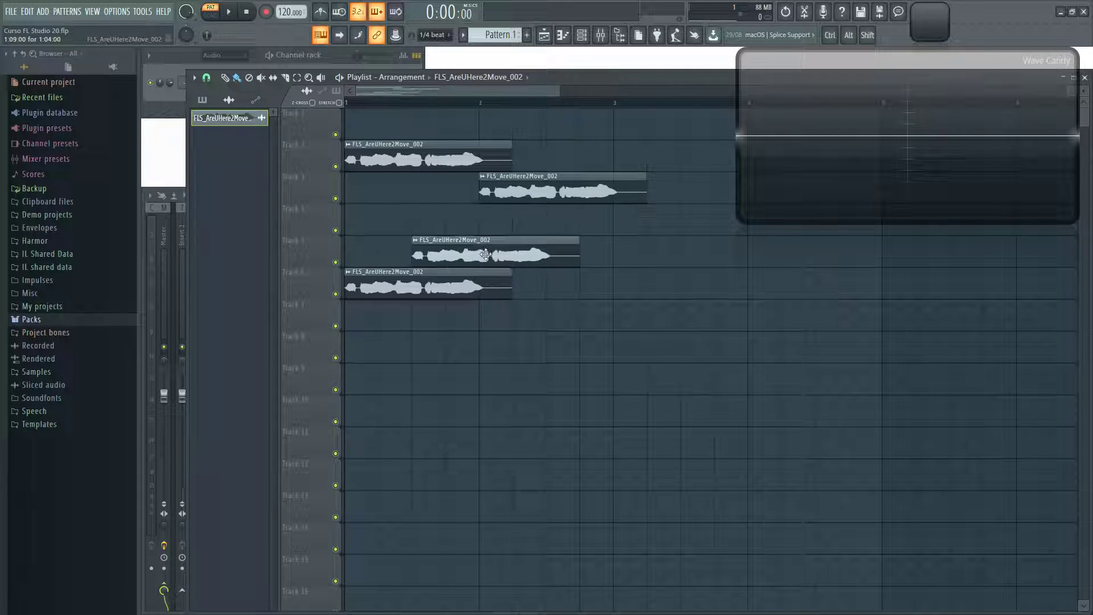
drag(410, 280, 477, 280)
drag(551, 193, 483, 225)
drag(389, 169, 455, 200)
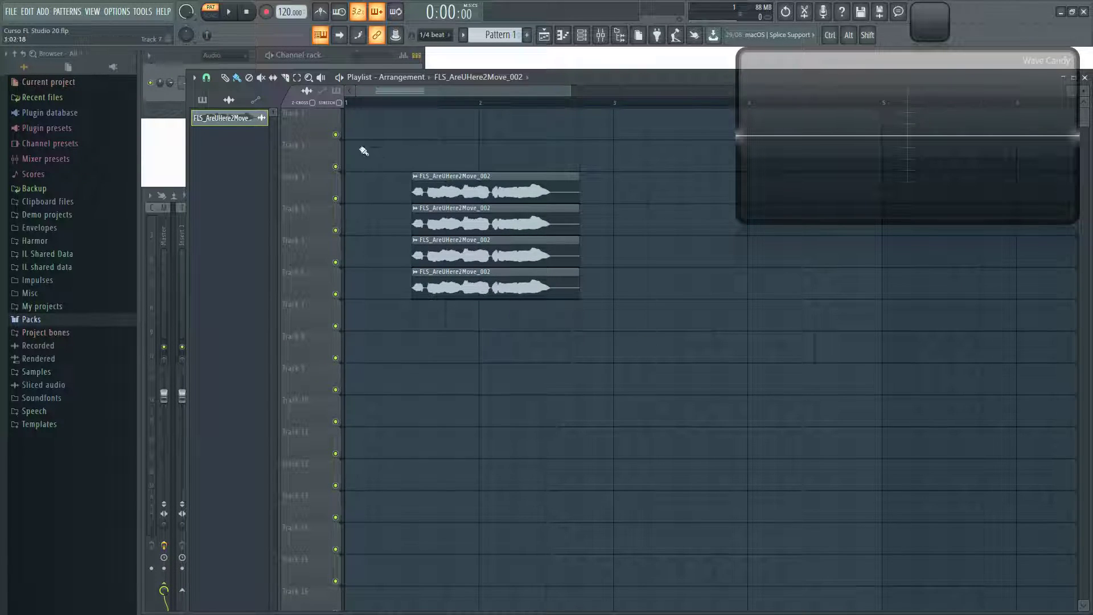
Step: Play the vocal clip on track 3 alone with tracks 4 to 6 muted, and unmute those tracks
key(space)
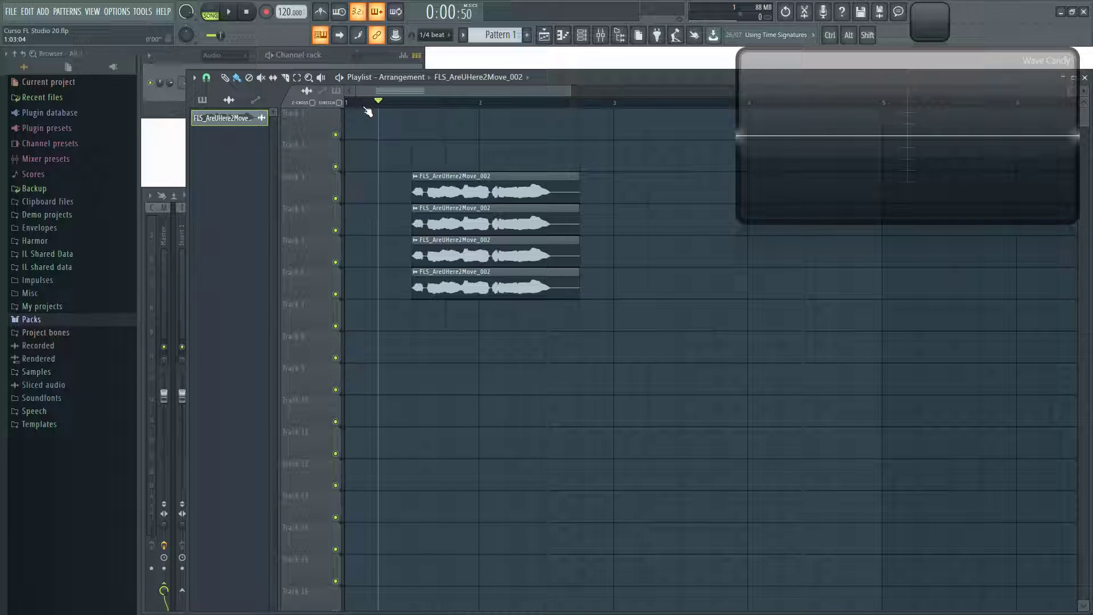
drag(335, 230, 340, 300)
key(space)
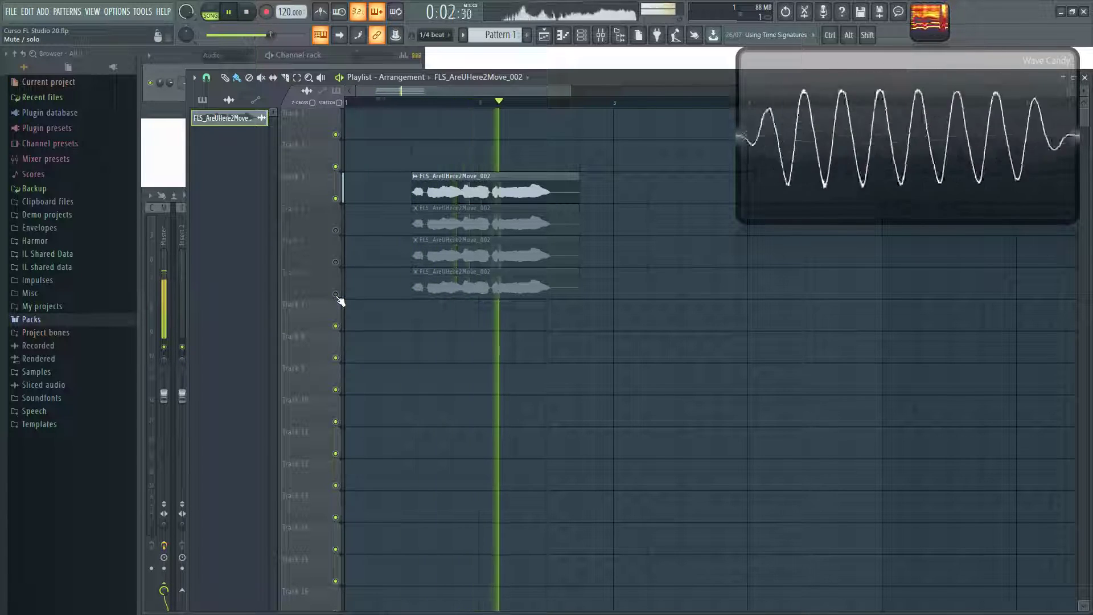
key(space)
click(336, 293)
click(336, 230)
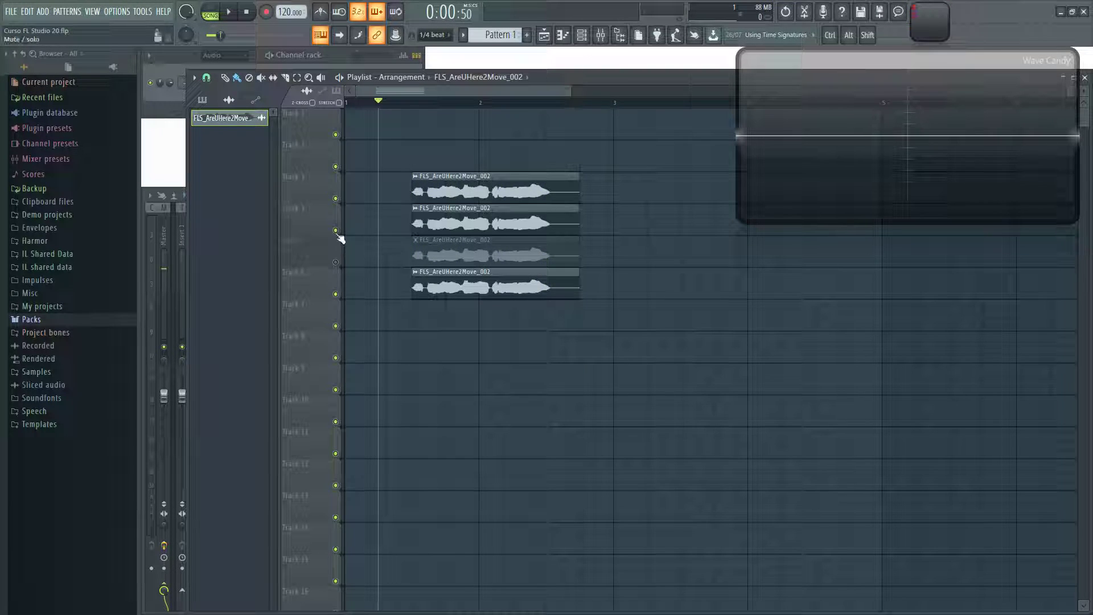
click(336, 262)
Step: Play the four stacked clips together with the Master fader lowered to -6.0 dB, and return to the playlist
key(F9)
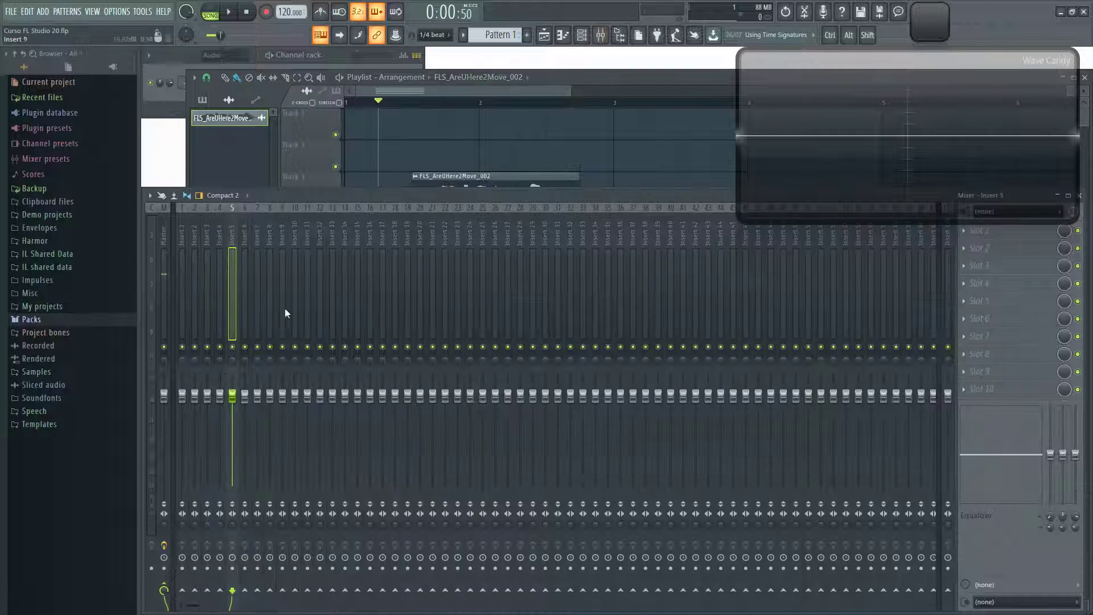
click(166, 236)
drag(164, 411, 165, 425)
key(space)
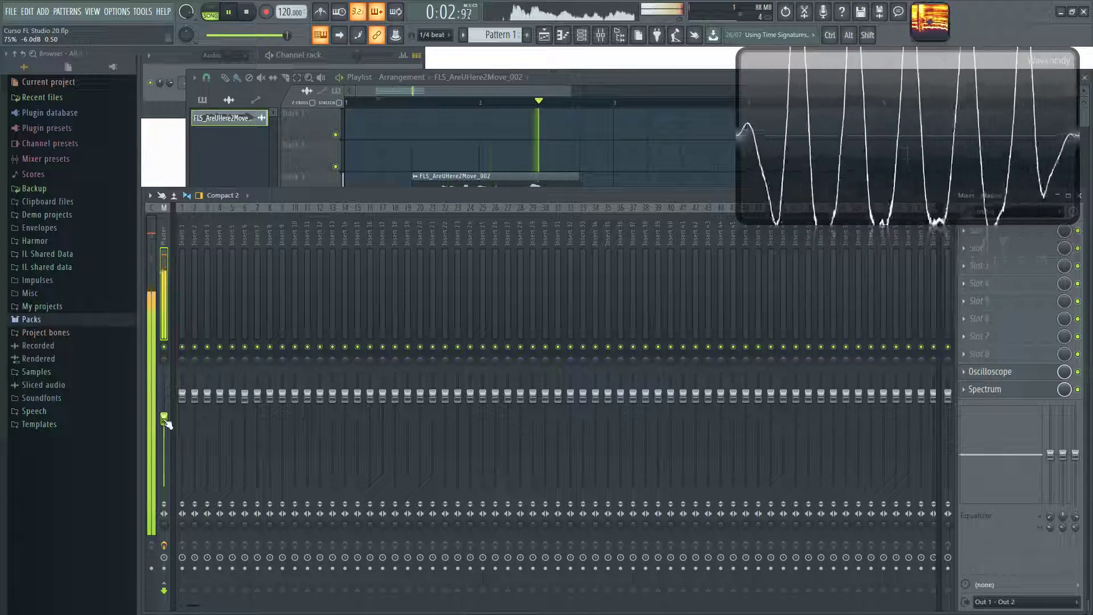
key(space)
key(F5)
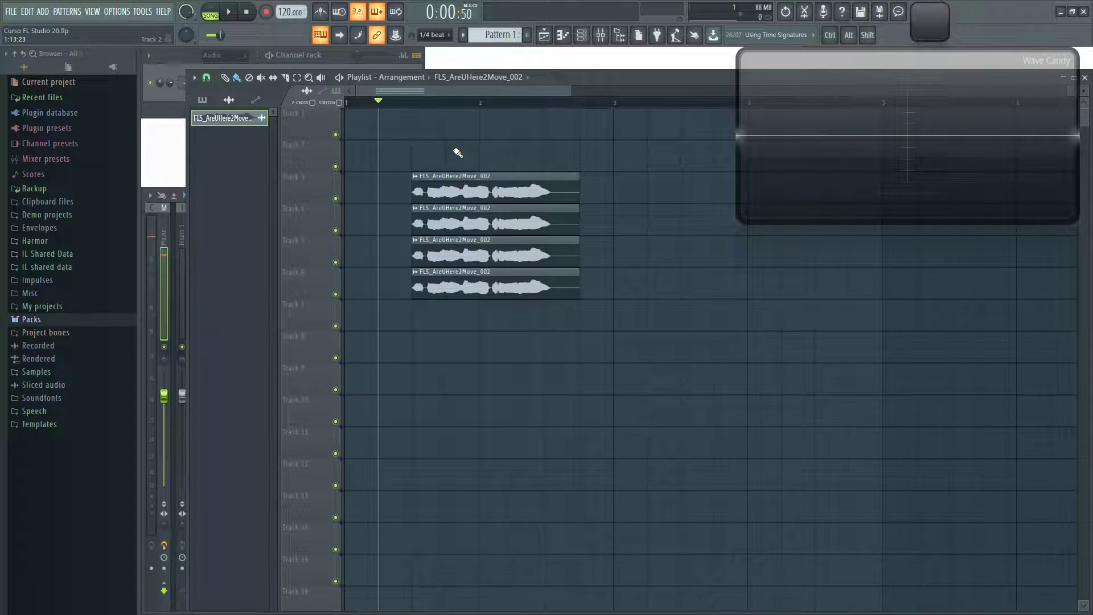
Step: Examine the waveforms of the four stacked vocal clips up close in the playlist
ctrl+scroll(432, 141, up, 2)
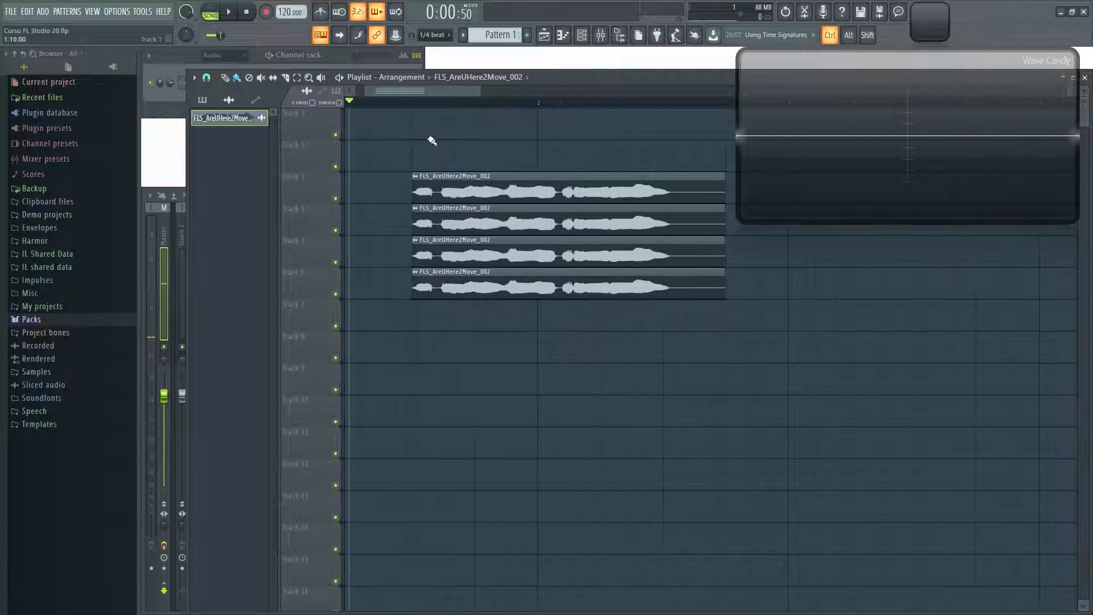
ctrl+scroll(432, 140, up, 1)
scroll(425, 88, right, 2)
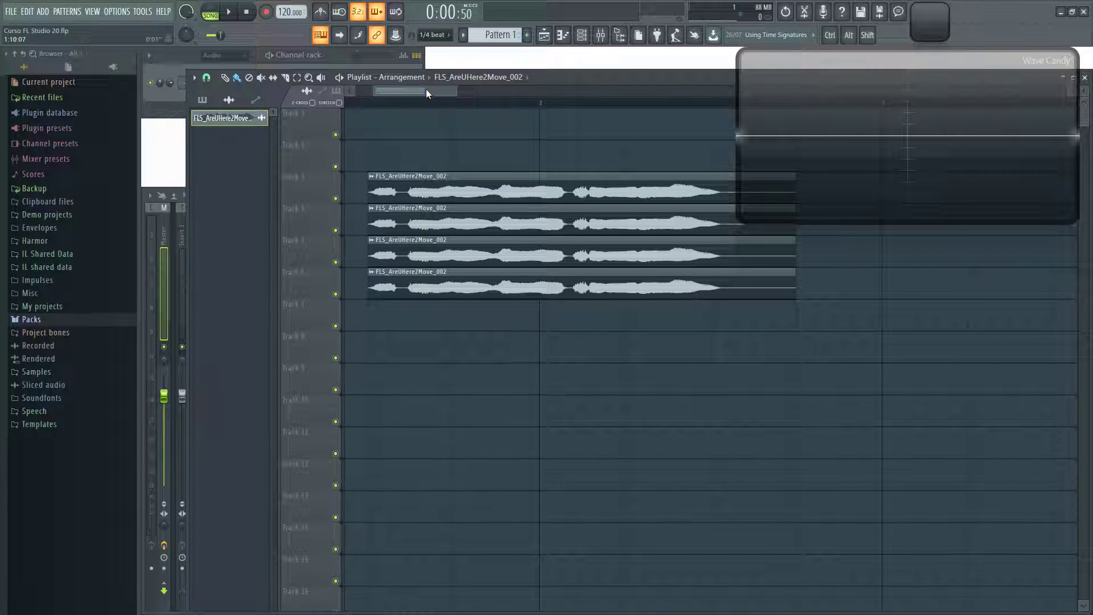
scroll(426, 89, left, 1)
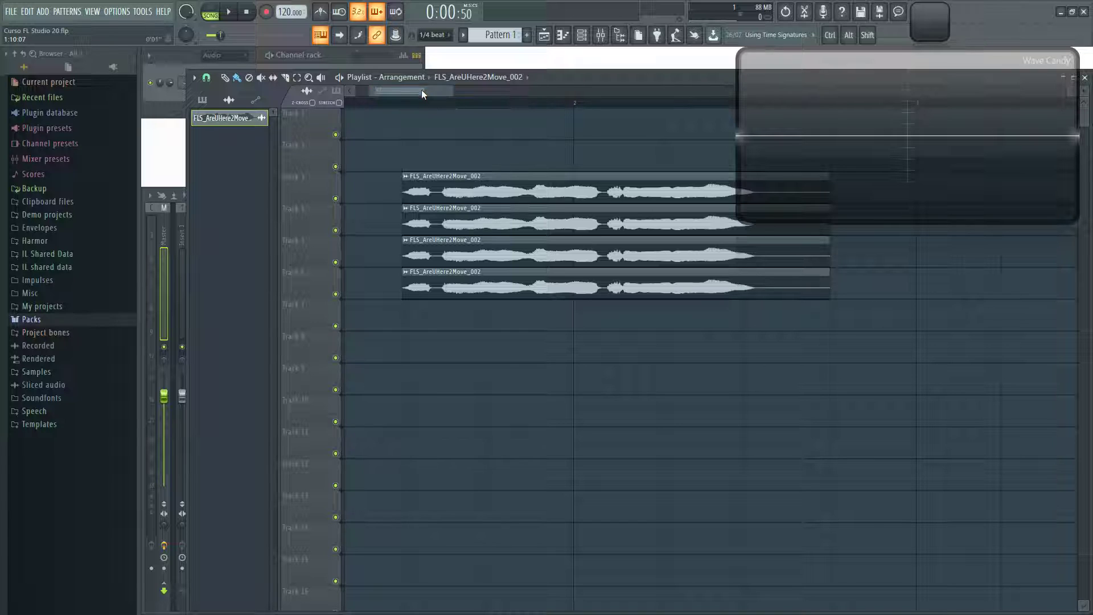
ctrl+scroll(422, 89, down, 1)
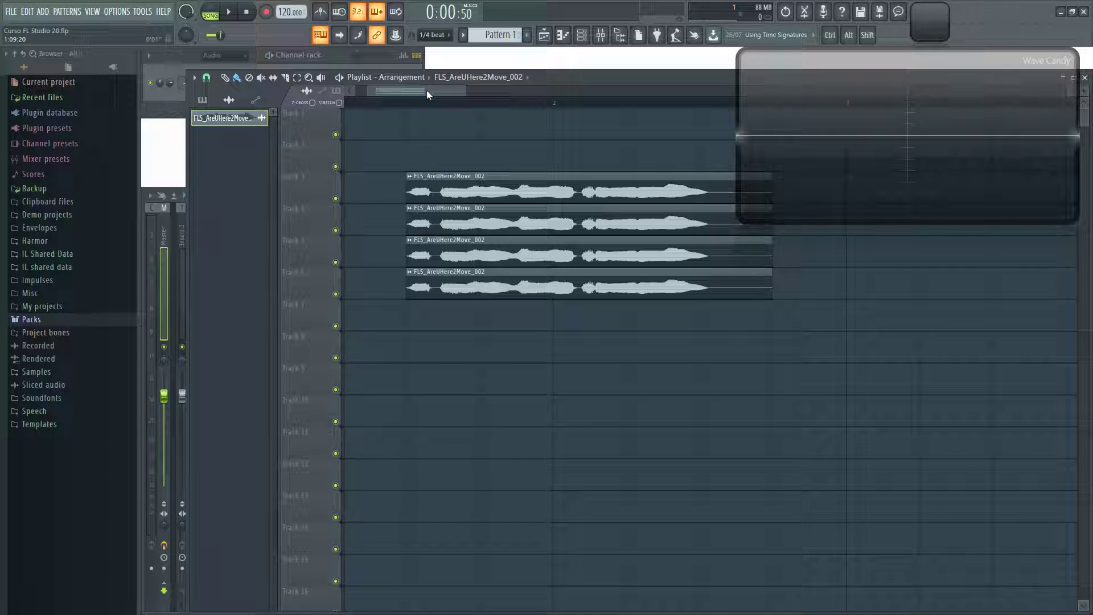
ctrl+scroll(422, 90, up, 1)
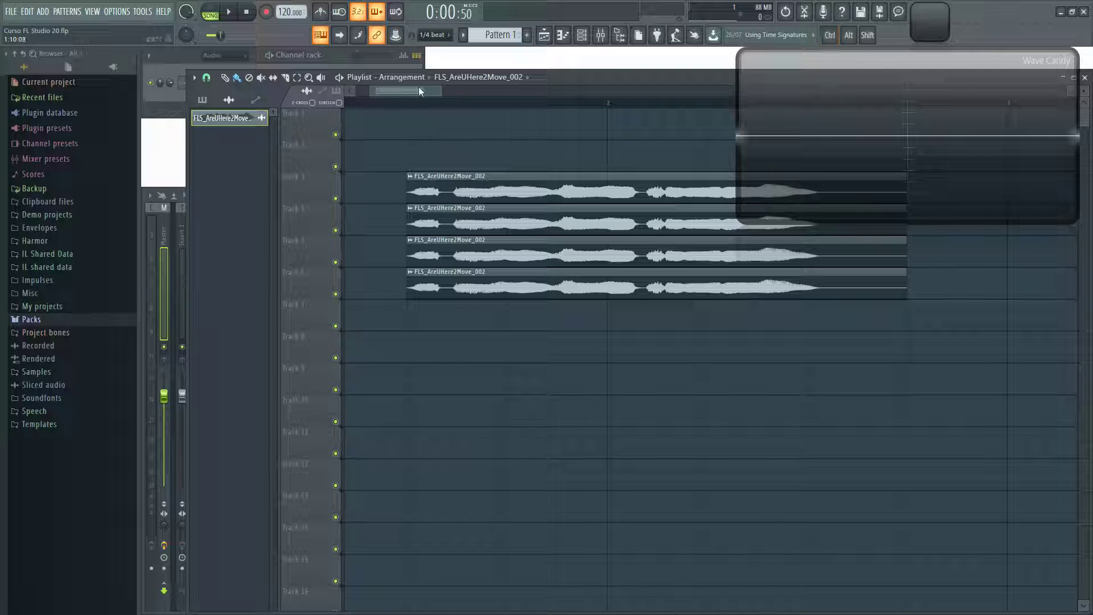
drag(420, 90, 422, 90)
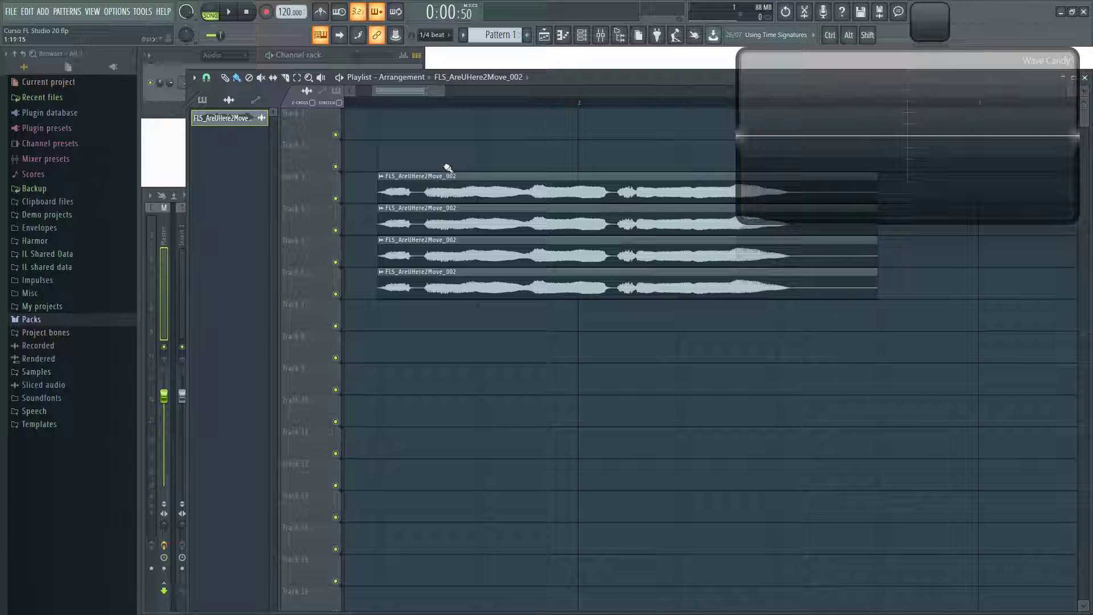
scroll(423, 97, left, 1)
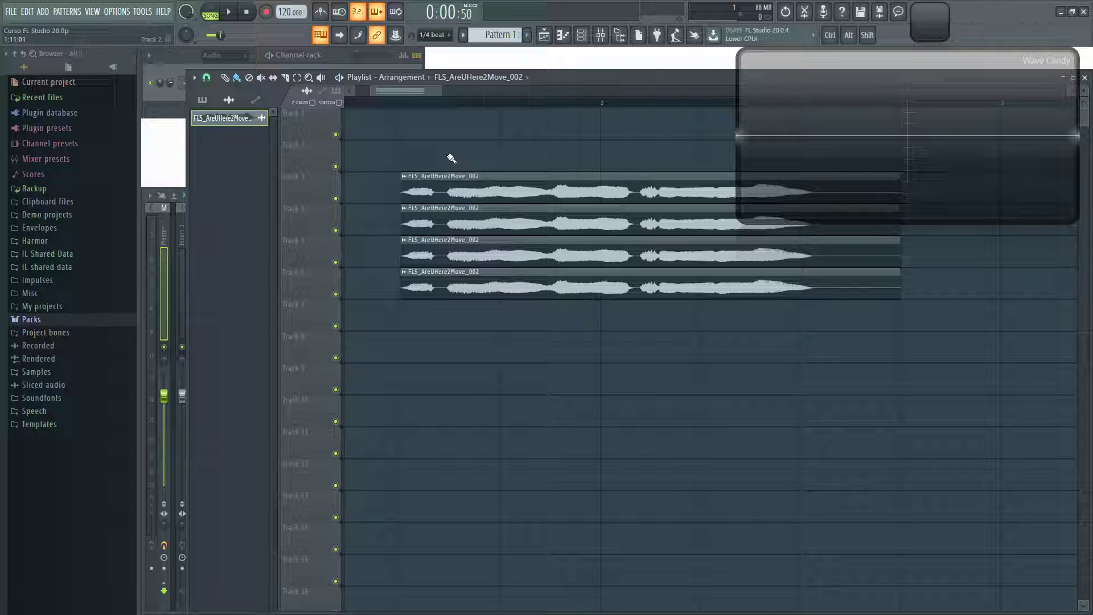
scroll(405, 94, up, 2)
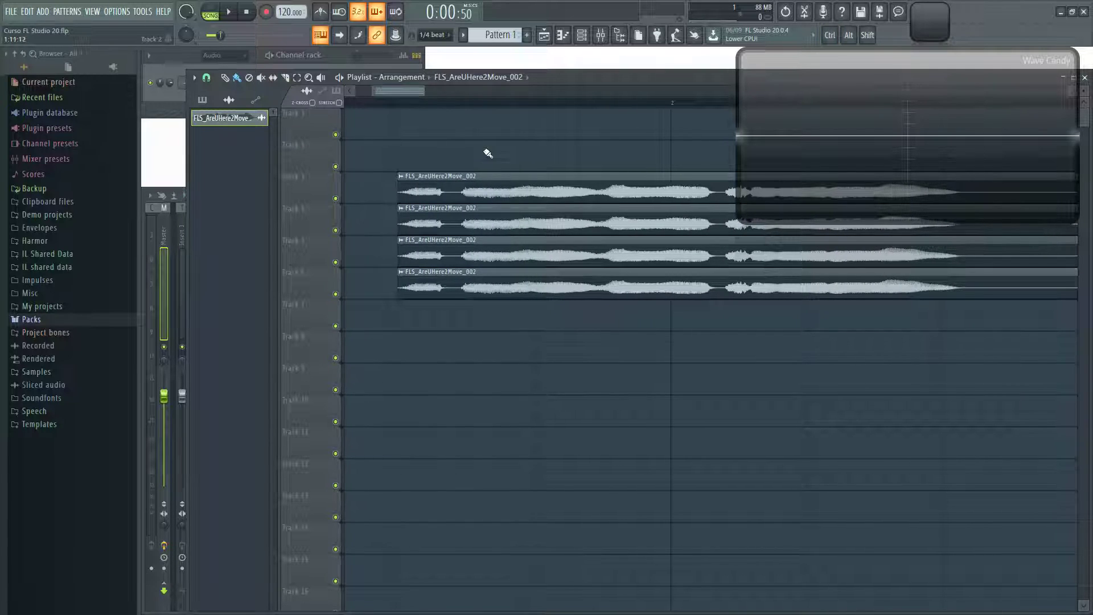
scroll(428, 91, down, 2)
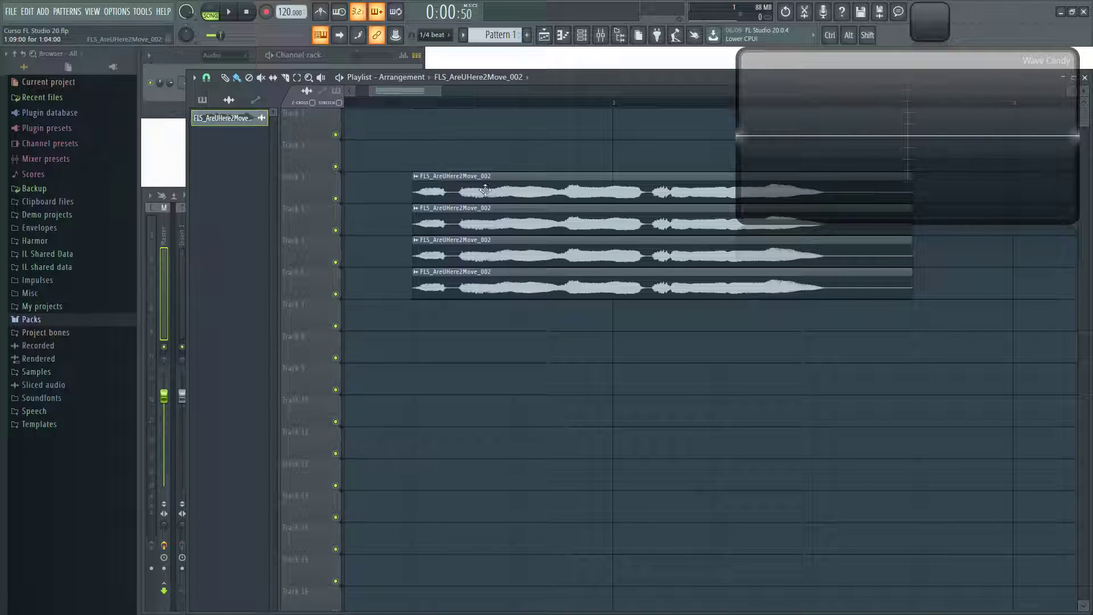
Step: Show all channels in the channel rack and delete the three duplicate vocal clips from tracks 4 to 6
click(336, 56)
click(232, 55)
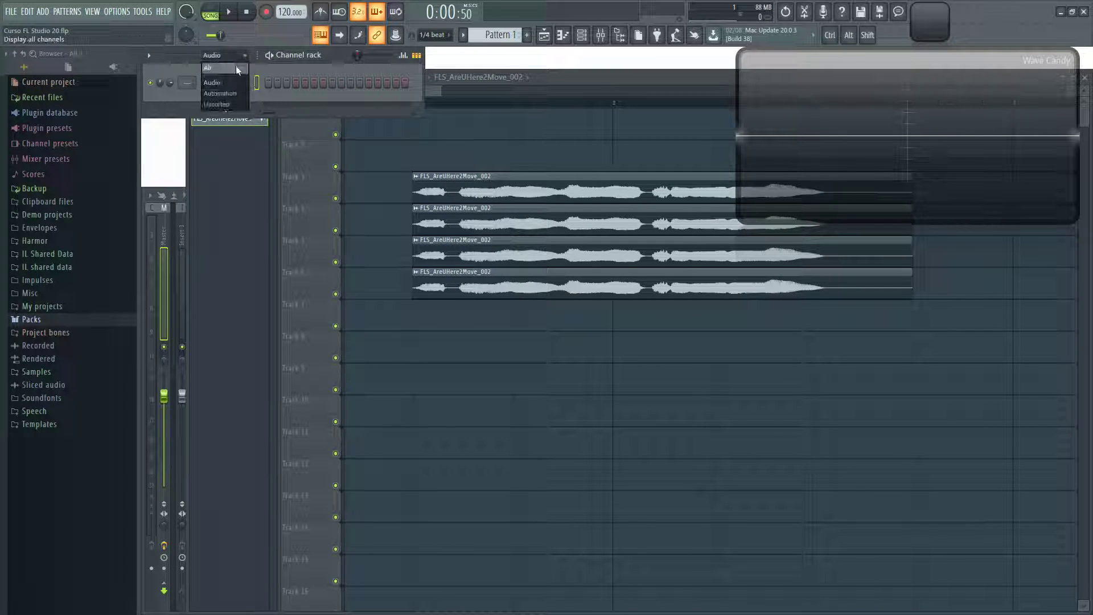
click(235, 66)
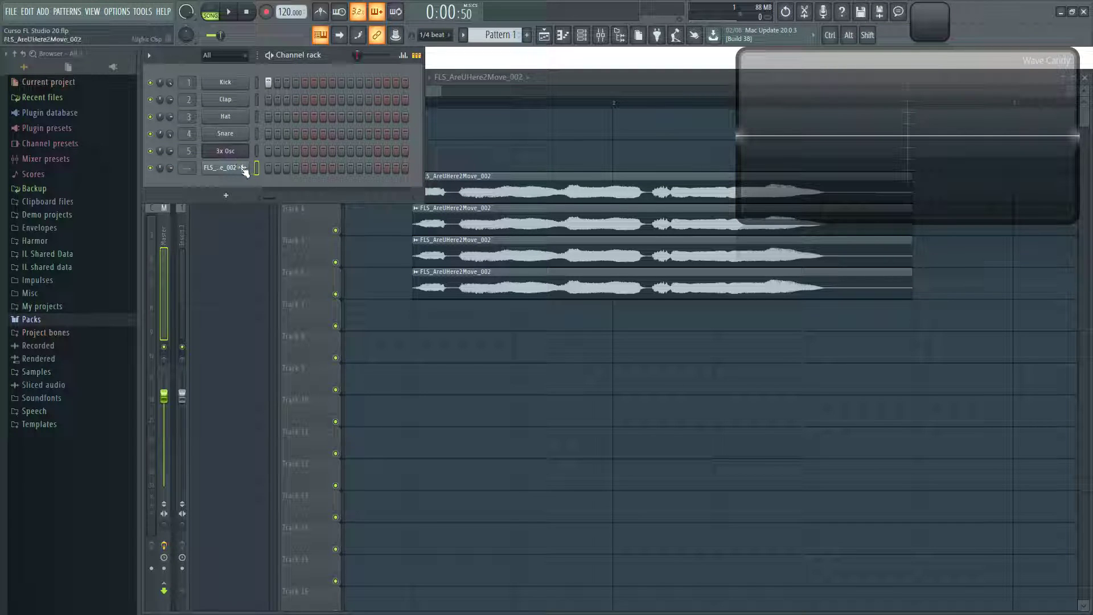
right_click(507, 216)
right_click(507, 248)
right_click(506, 278)
Step: Clone the FLS_AreUHere2Move_002 audio clip channel three times in the channel rack
click(334, 56)
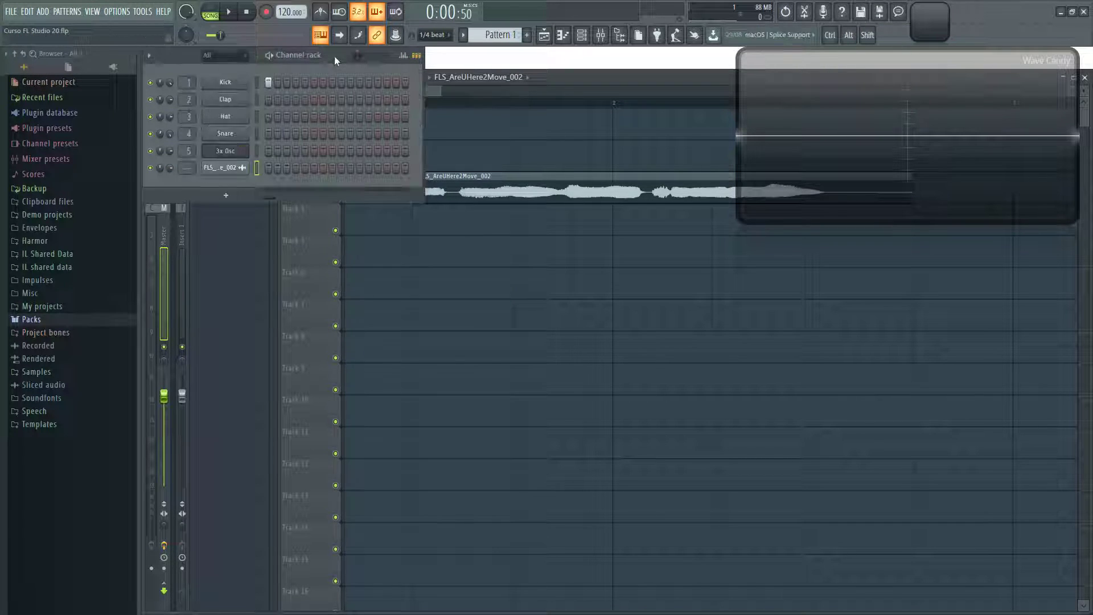
right_click(226, 168)
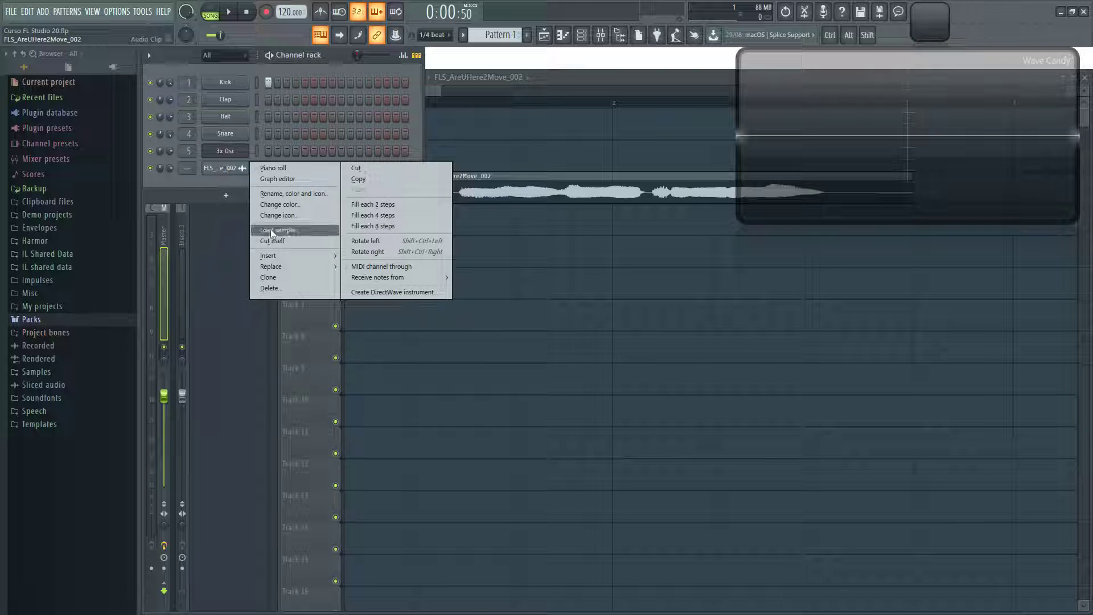
click(270, 277)
right_click(227, 185)
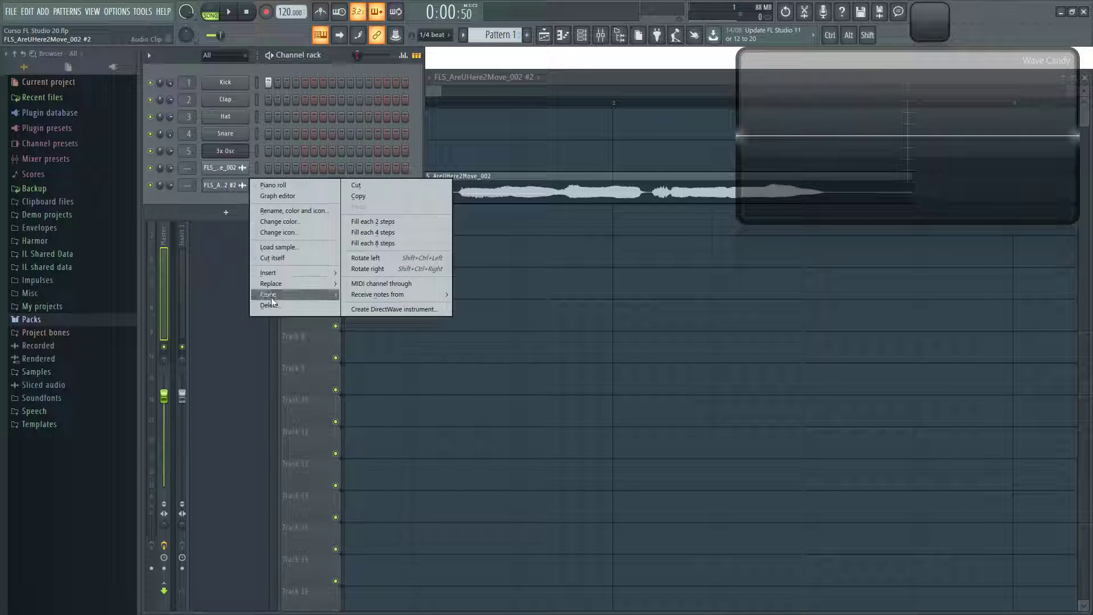
click(268, 295)
right_click(227, 202)
click(276, 312)
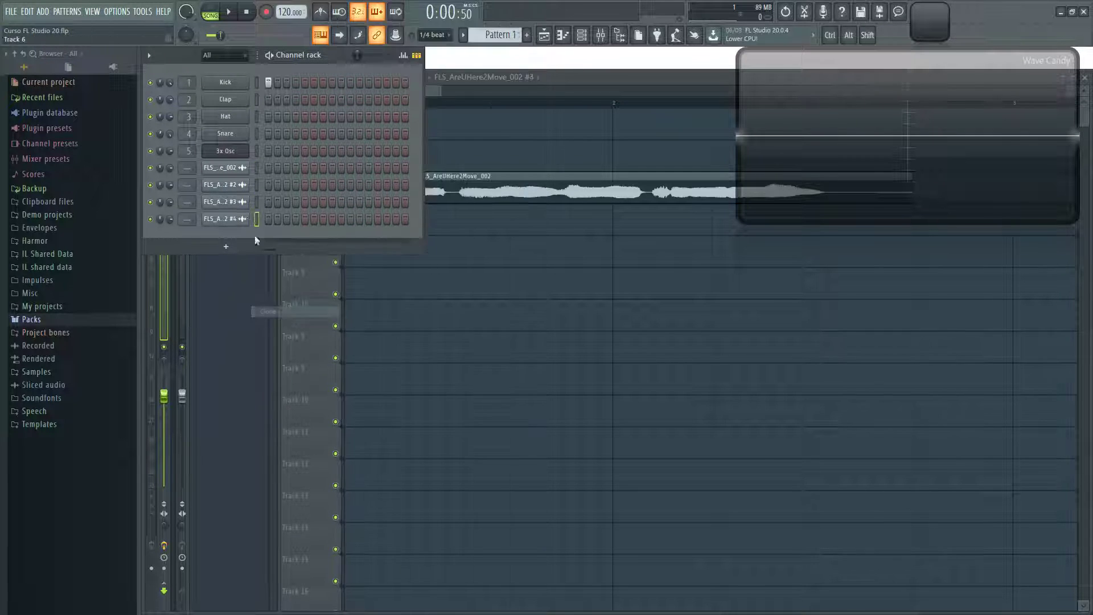
Step: Place the three cloned audio clips on tracks 4, 5 and 6, aligned with the start of the original clip on track 3
click(222, 185)
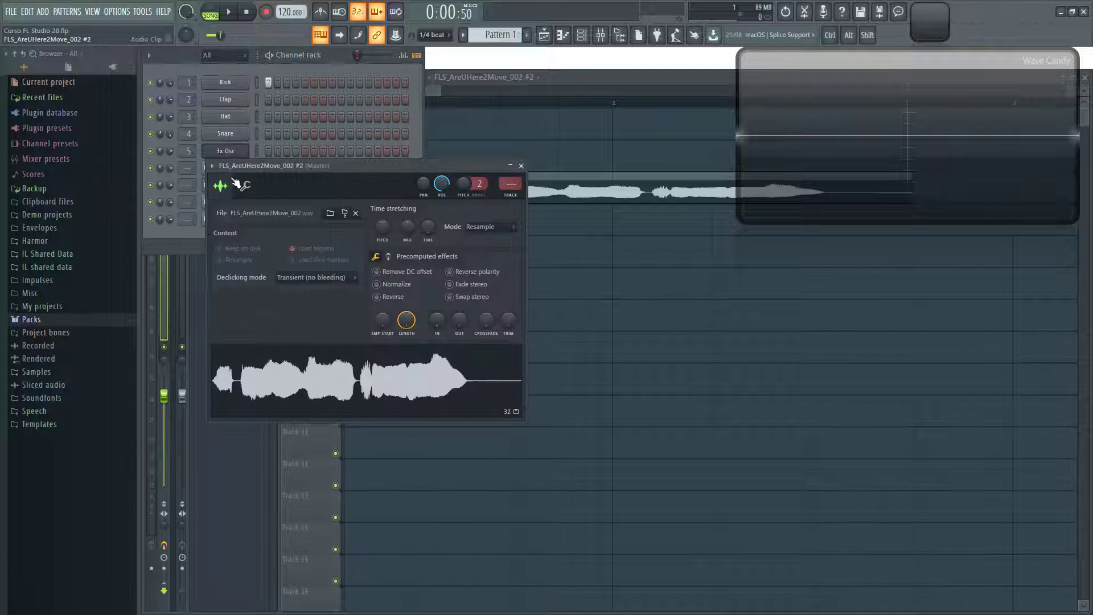
click(522, 166)
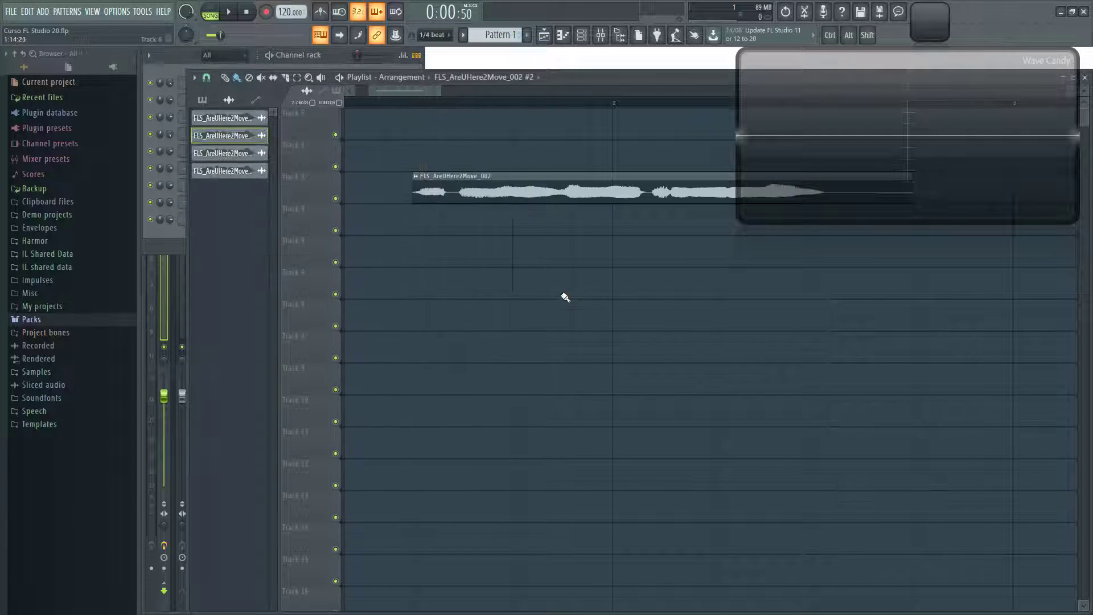
click(411, 222)
key(Down)
click(414, 254)
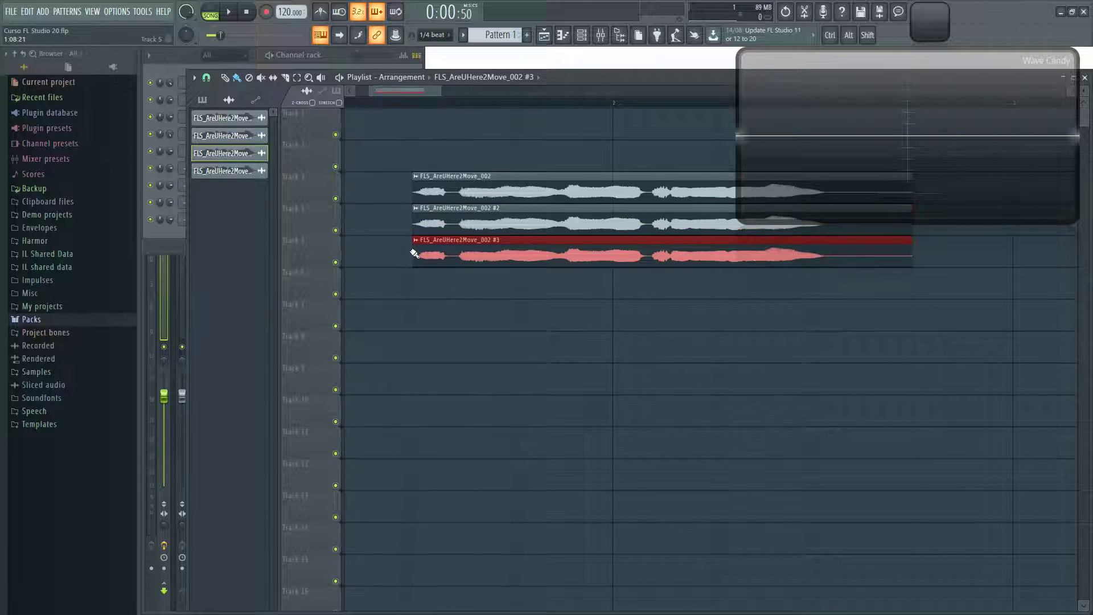
key(Down)
click(417, 284)
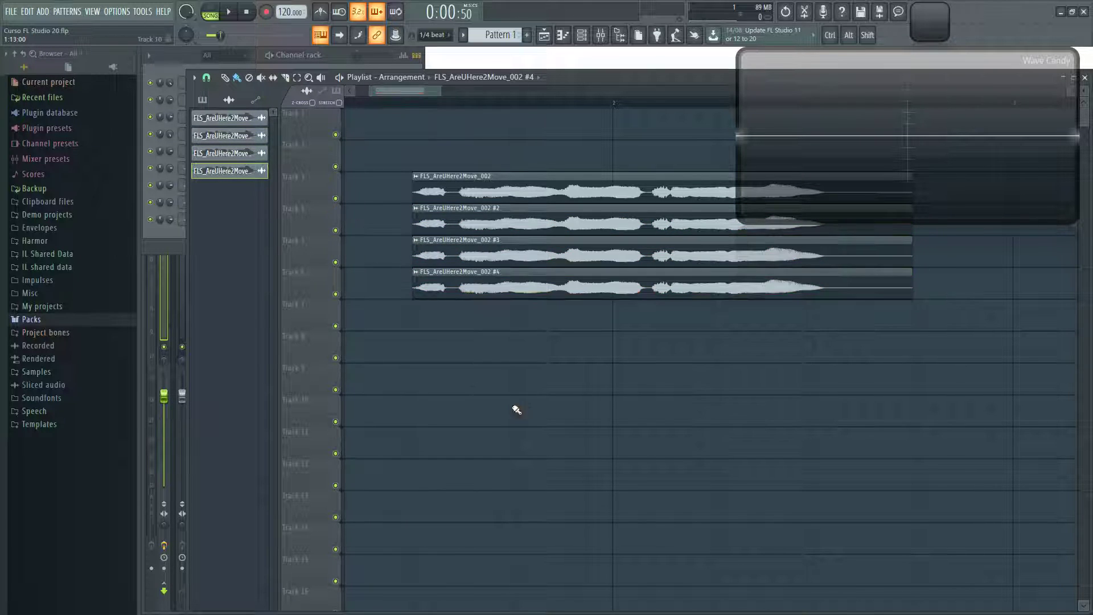
Step: Nudge the cloned vocal clips slightly off the original's start: #2 and #4 a little earlier, #3 a little later
scroll(425, 154, up, 3)
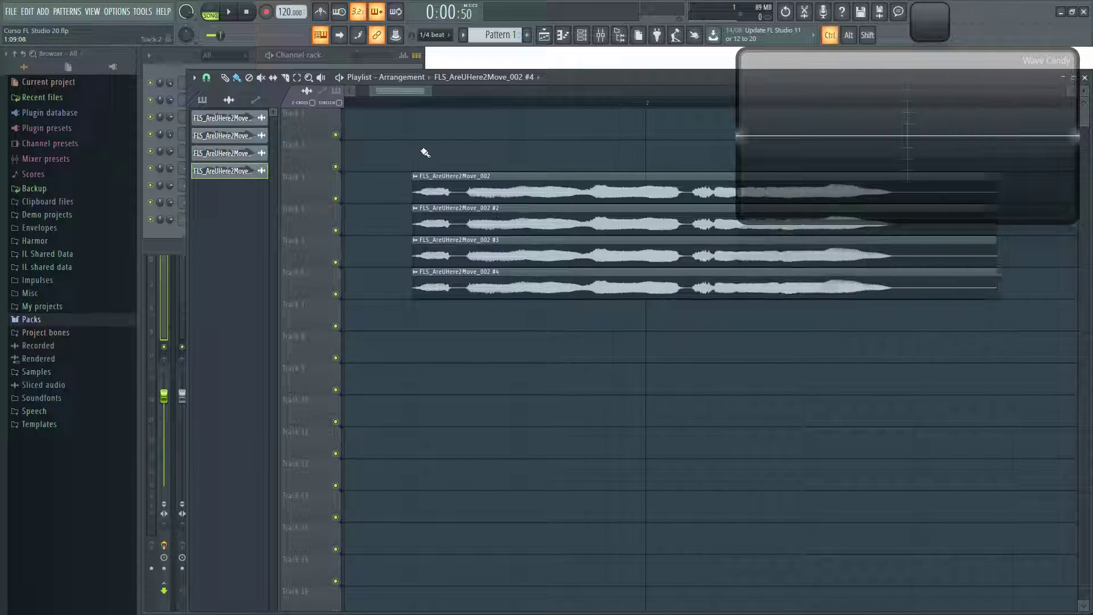
drag(399, 91, 400, 91)
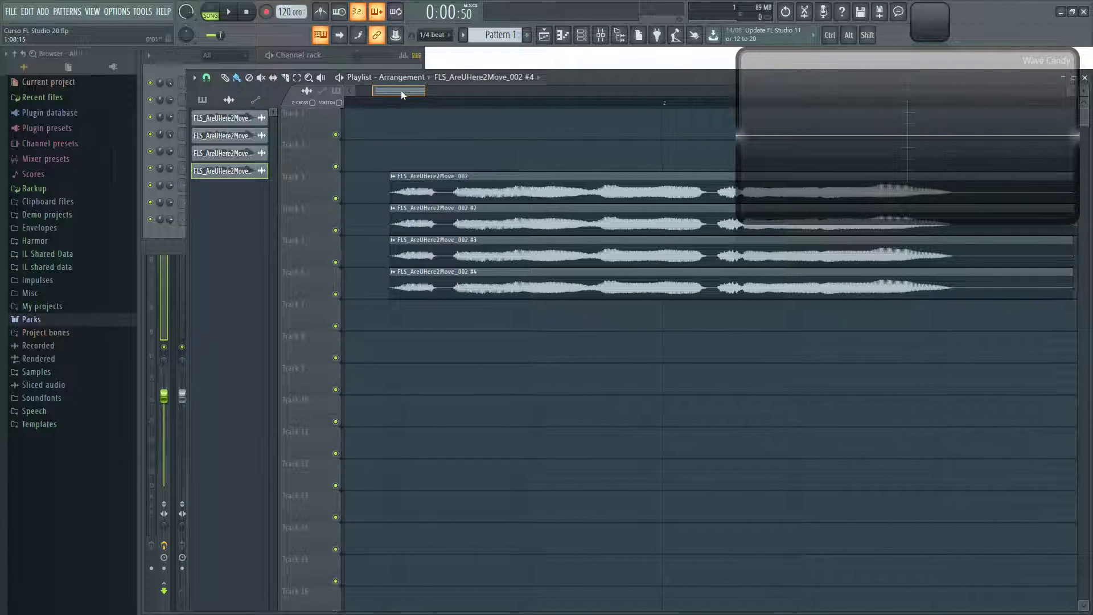
click(475, 217)
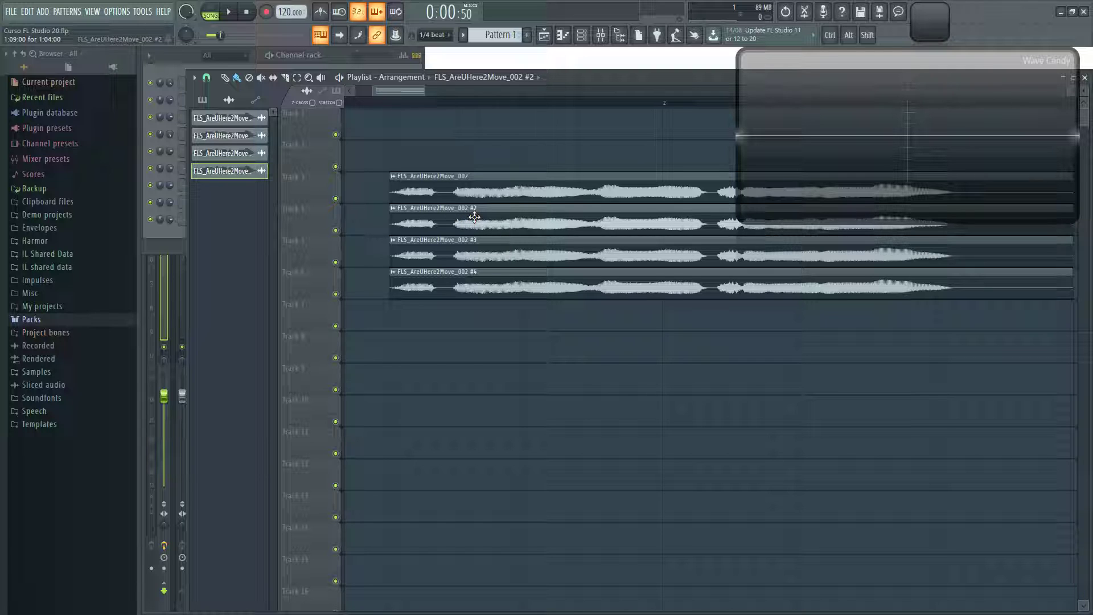
drag(475, 217, 470, 218)
drag(421, 255, 428, 284)
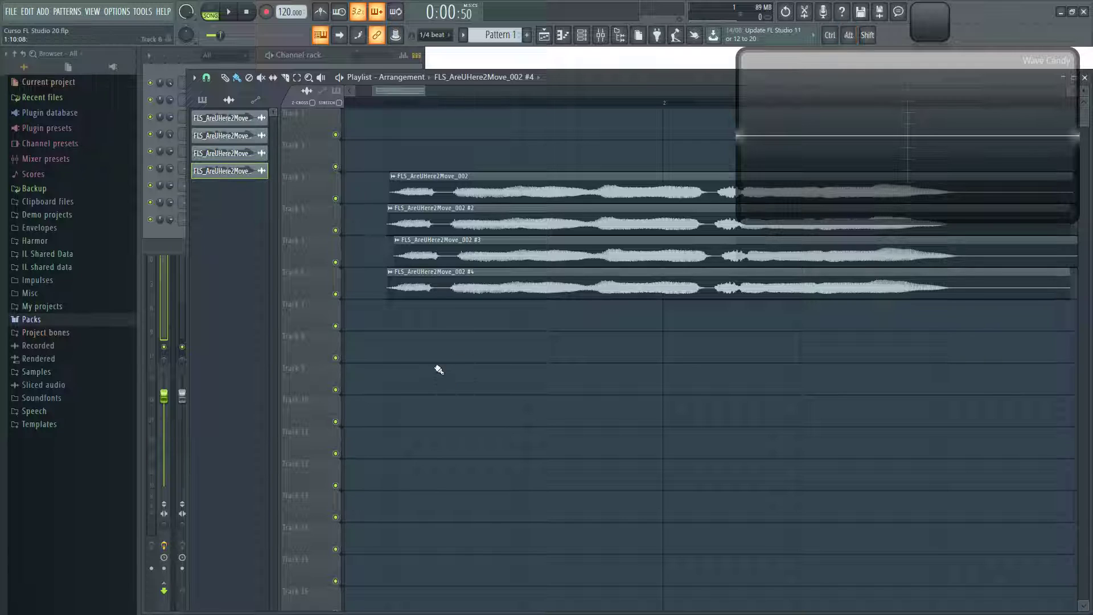
scroll(382, 245, up, 3)
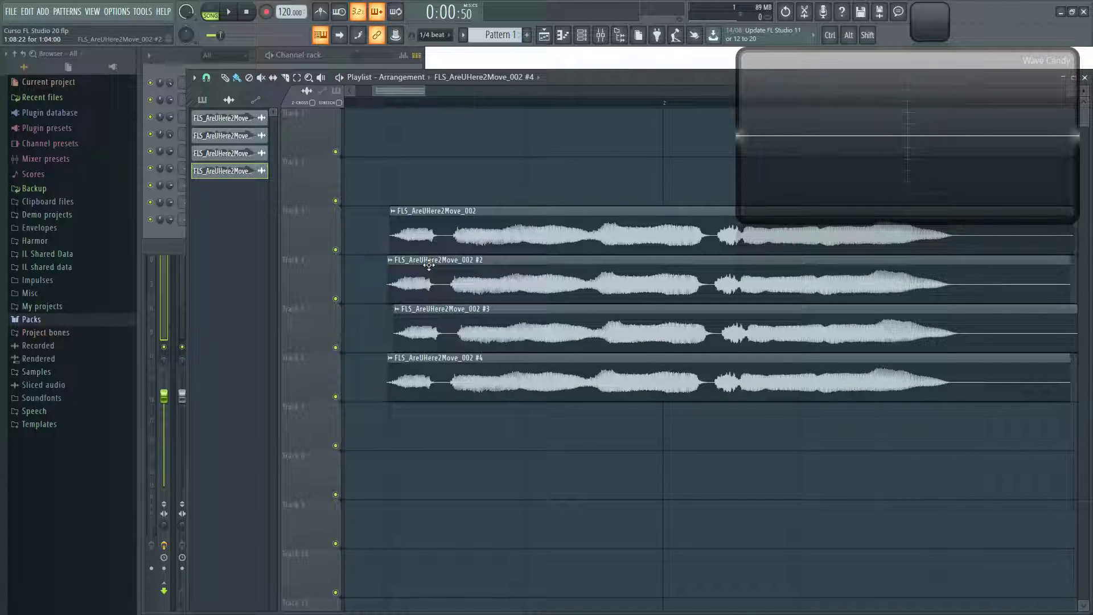
scroll(434, 295, up, 4)
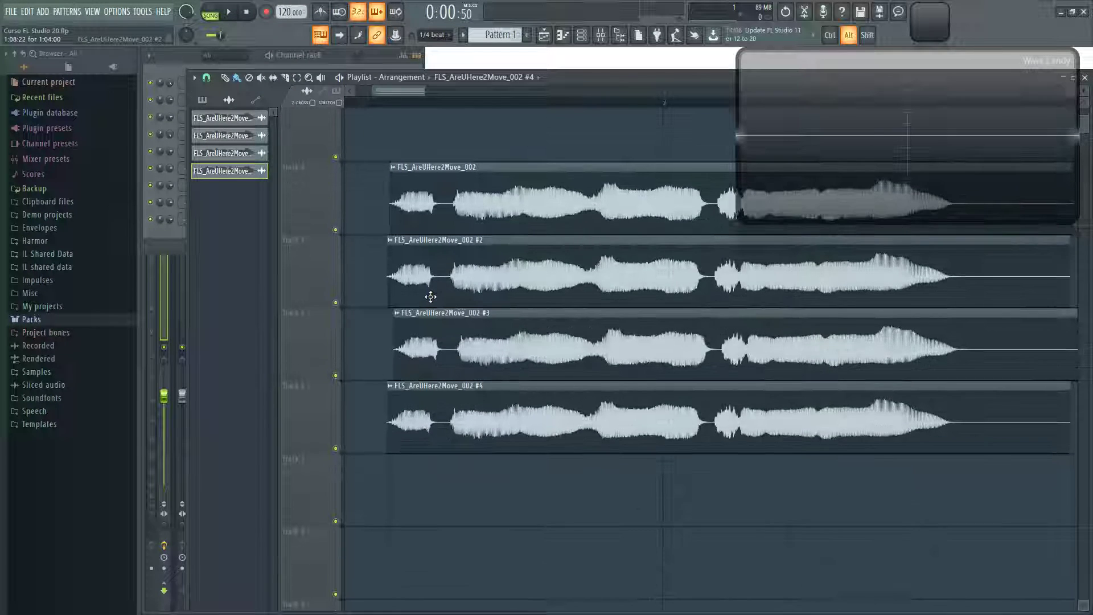
scroll(429, 297, down, 2)
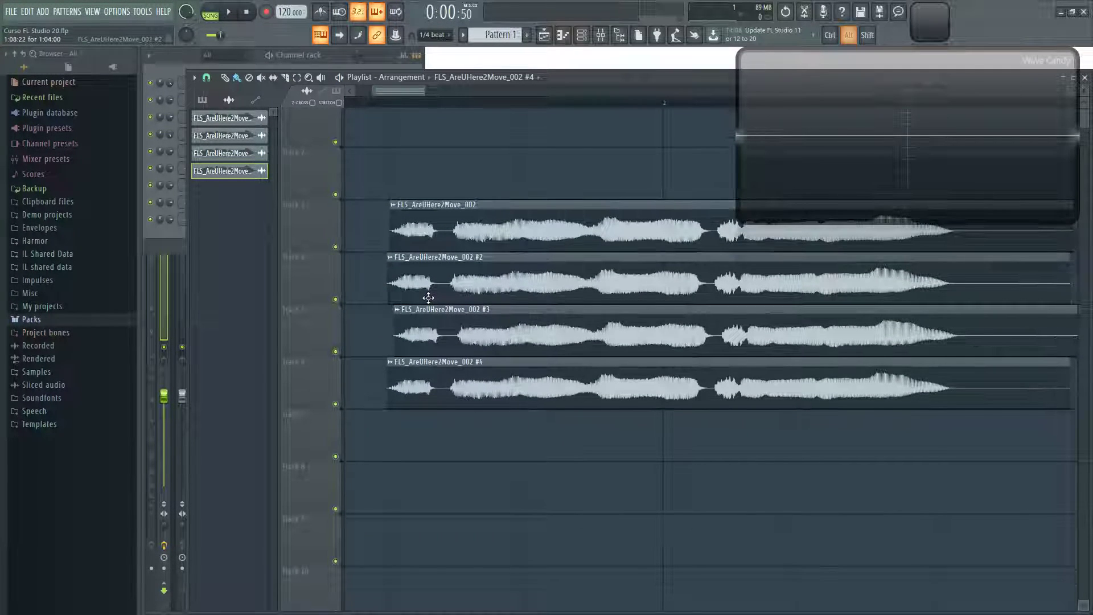
drag(422, 387, 419, 387)
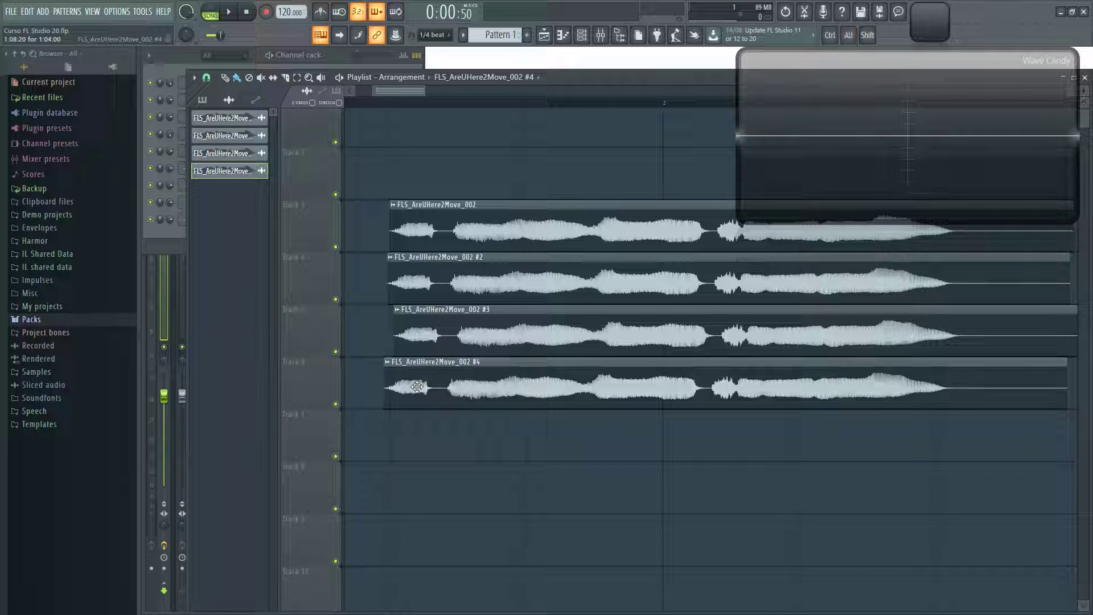
Step: Set the playback position at the clips' start, solo tracks 3 to 6 one by one to audition them, and restore all tracks
click(356, 108)
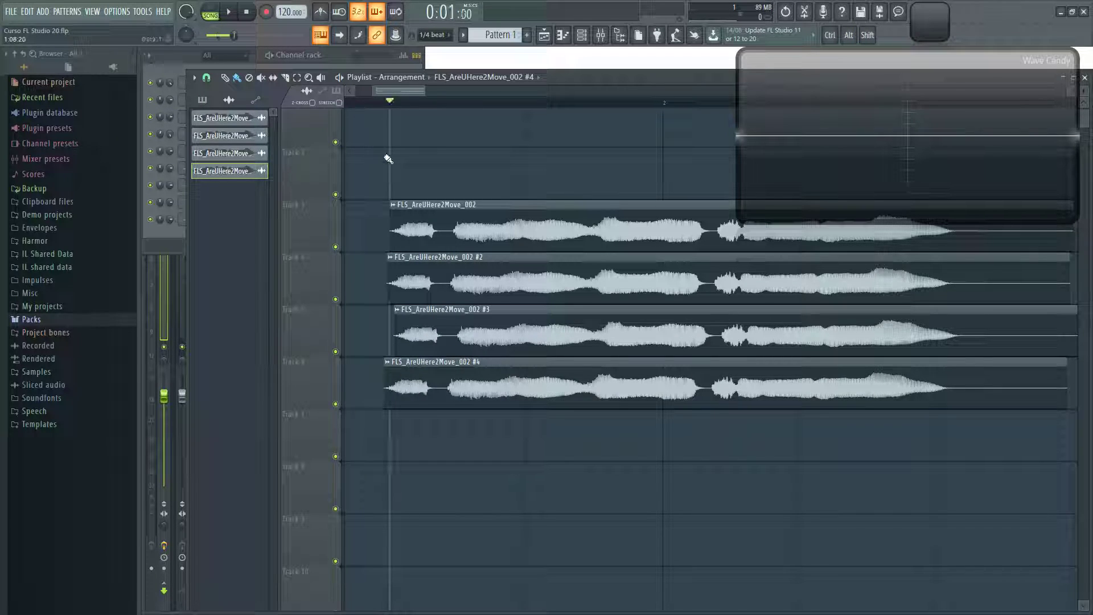
ctrl+scroll(389, 157, down, 1)
ctrl+click(335, 247)
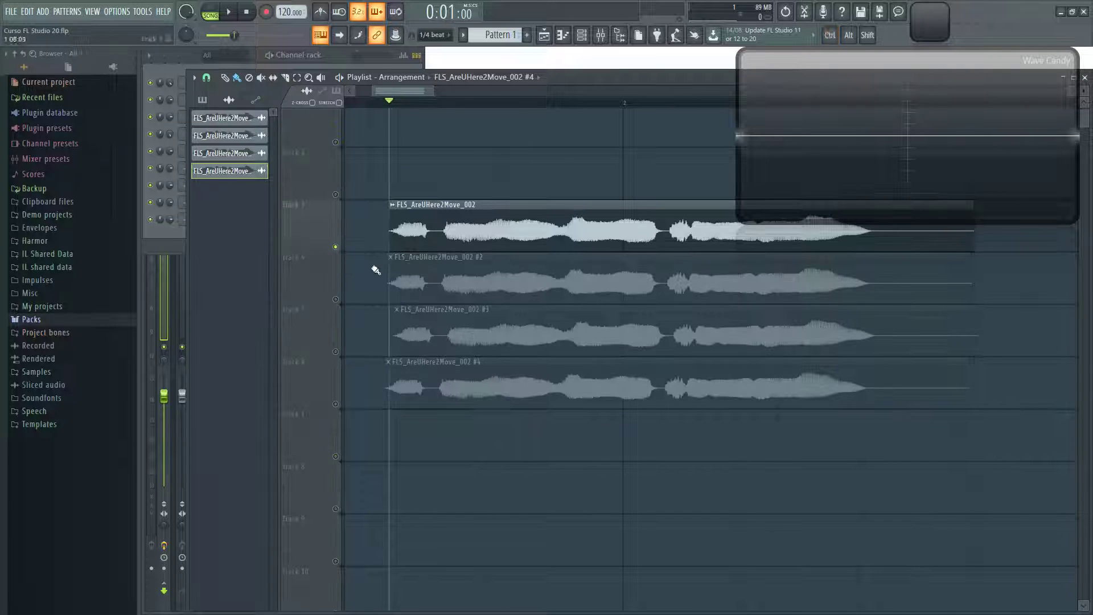
key(space)
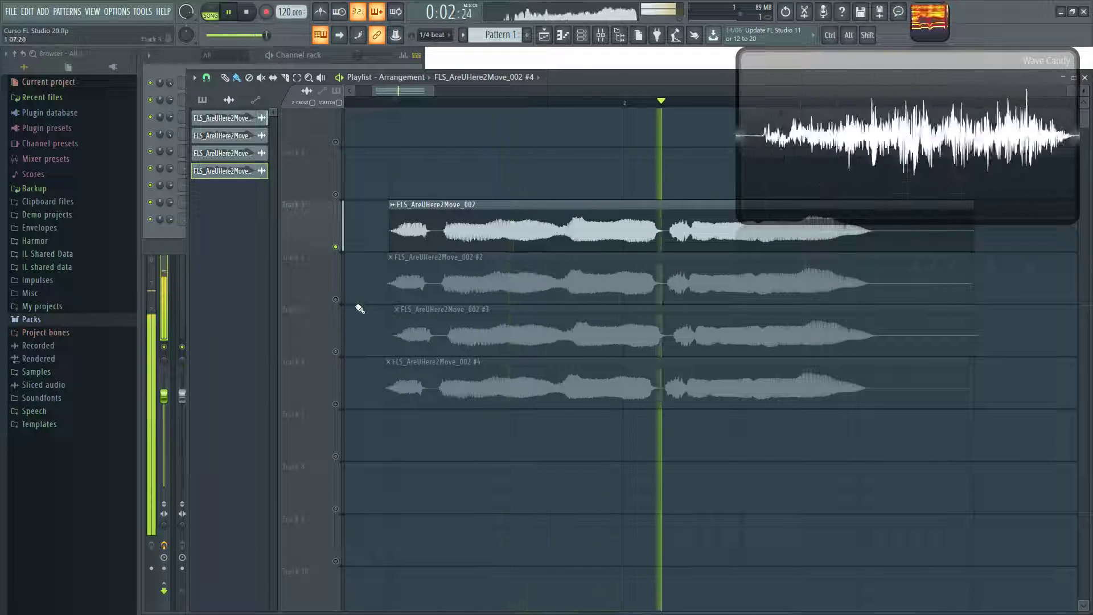
ctrl+click(335, 300)
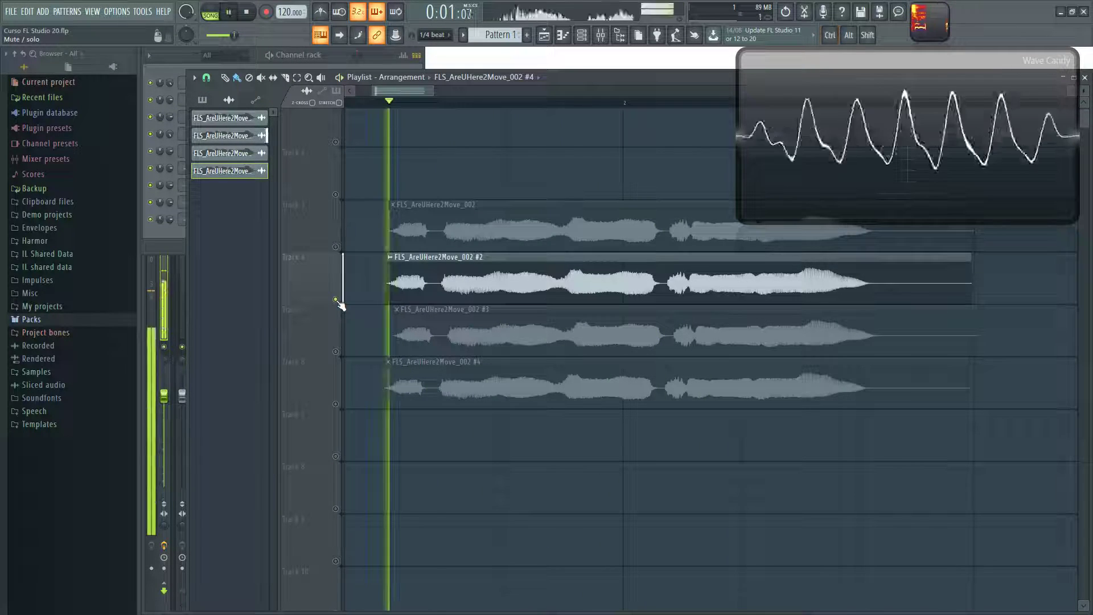
ctrl+click(335, 351)
key(space)
ctrl+click(336, 404)
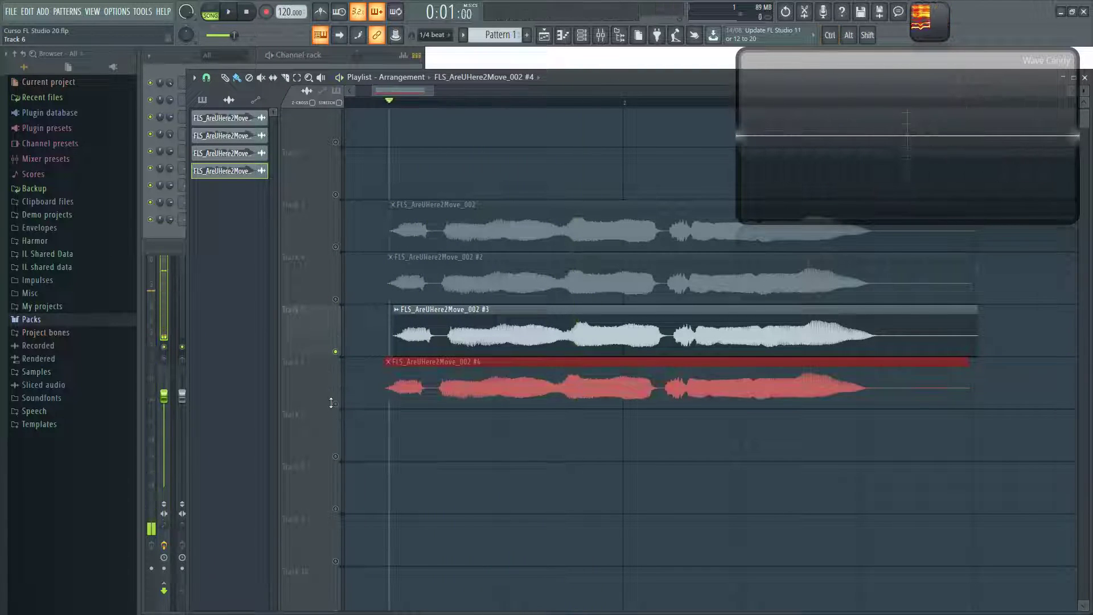
key(space)
ctrl+click(335, 405)
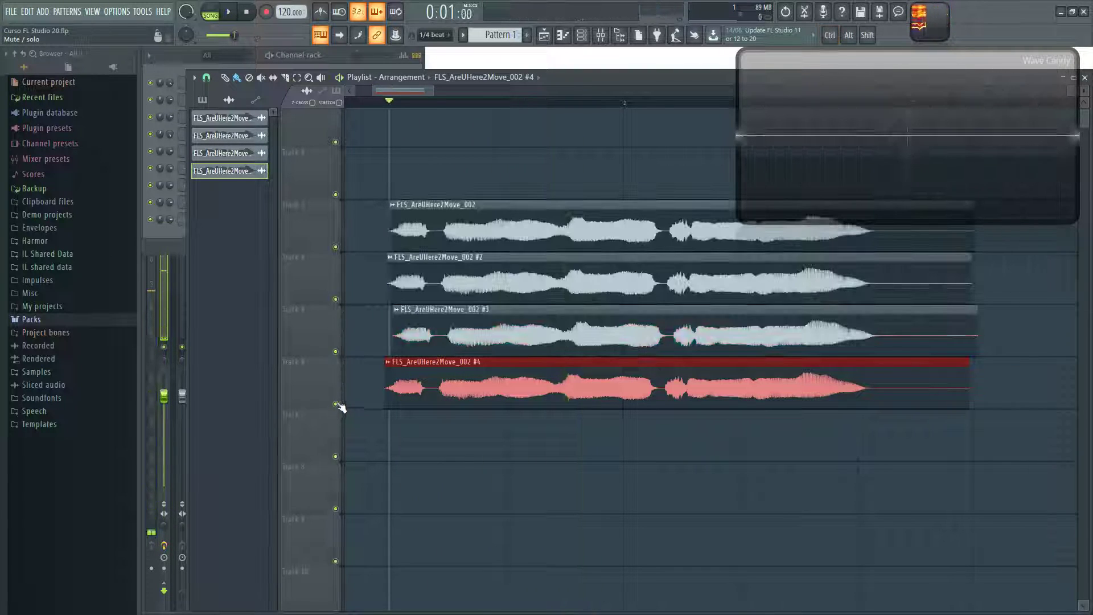
Step: Play the four offset vocal clips together from just before their start
drag(413, 93, 410, 94)
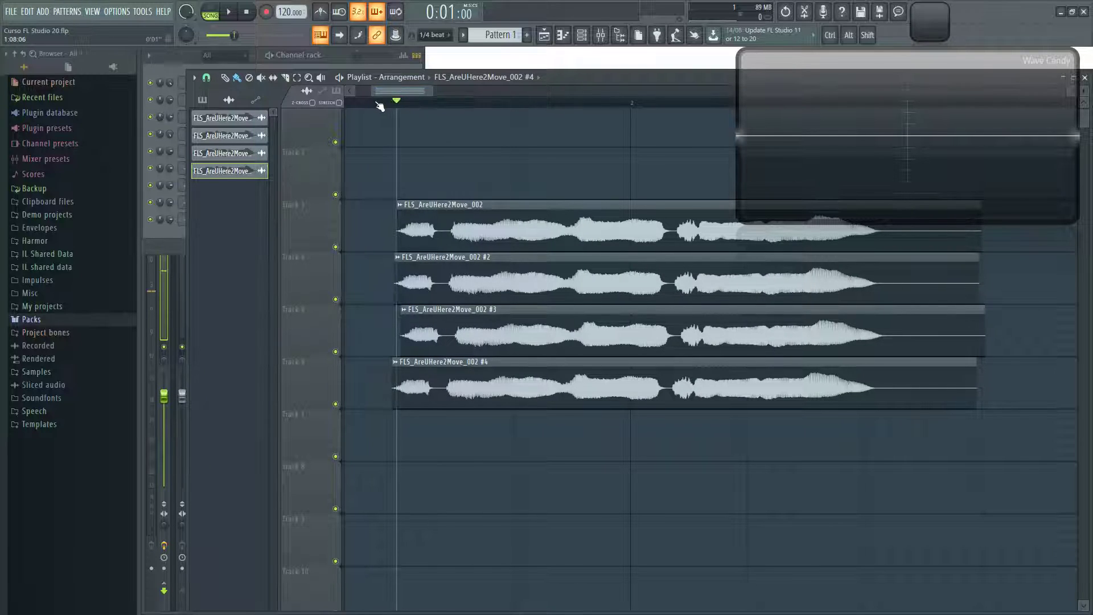
key(ctrl)
scroll(399, 108, down, 3)
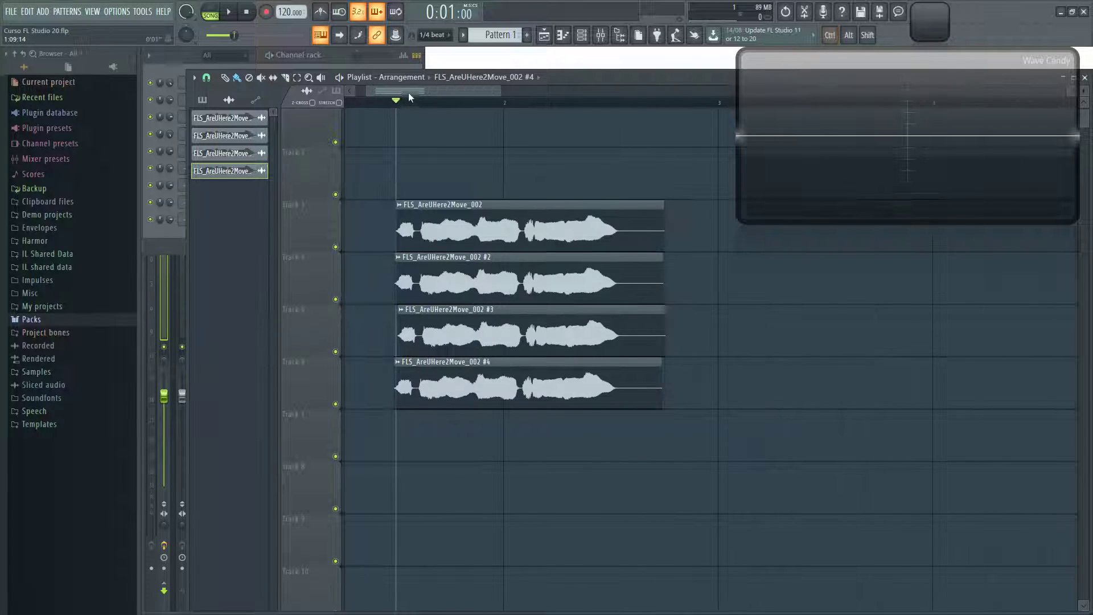
drag(408, 93, 400, 94)
key(space)
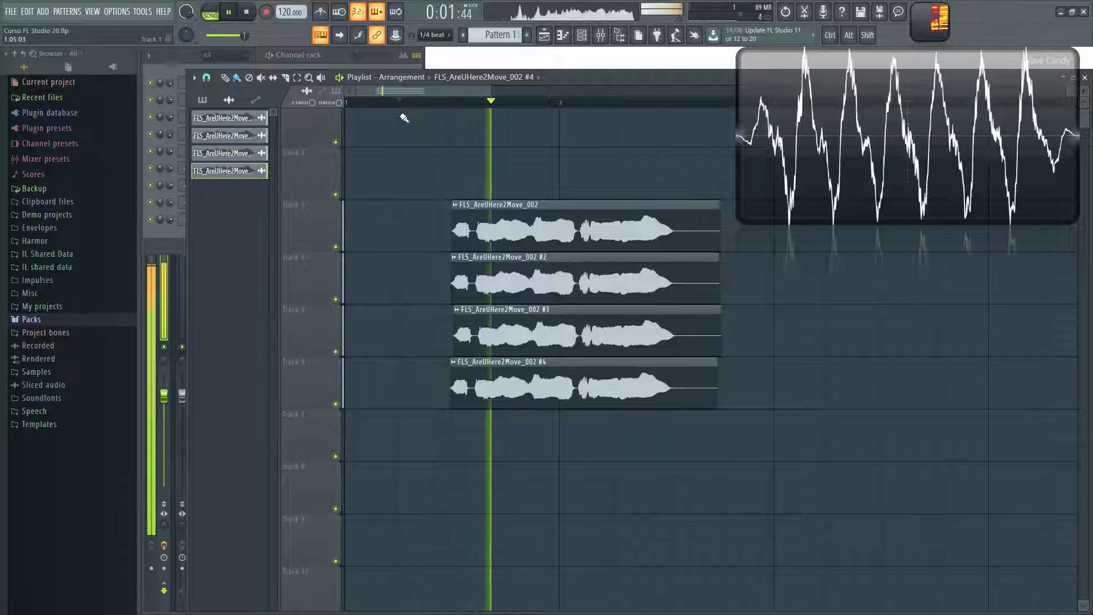
key(space)
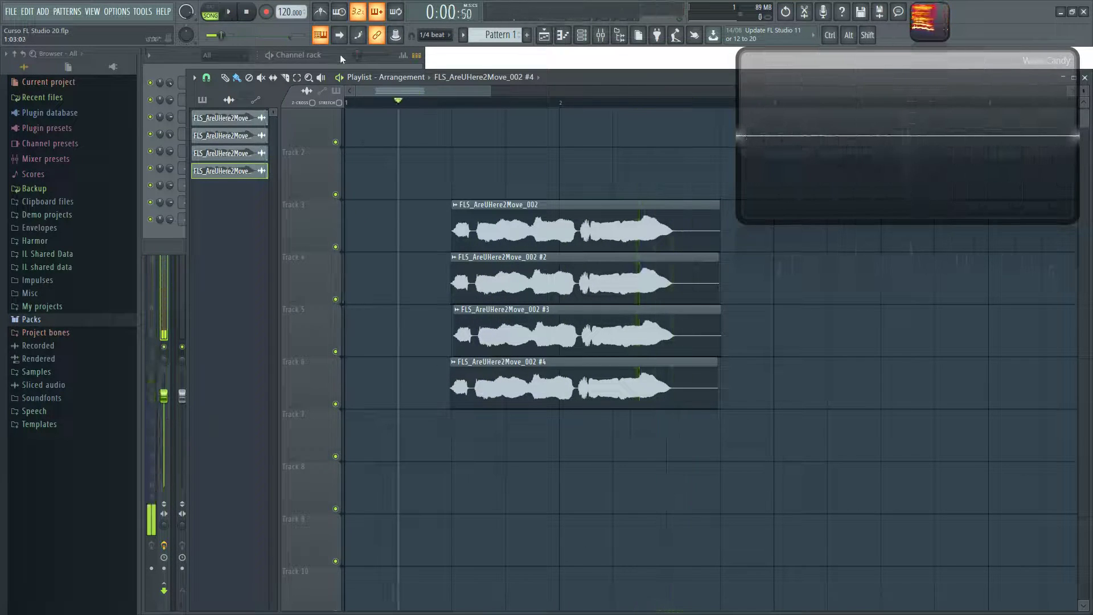
Step: Adjust the panning of the cloned vocal clip channels in the channel rack
click(339, 54)
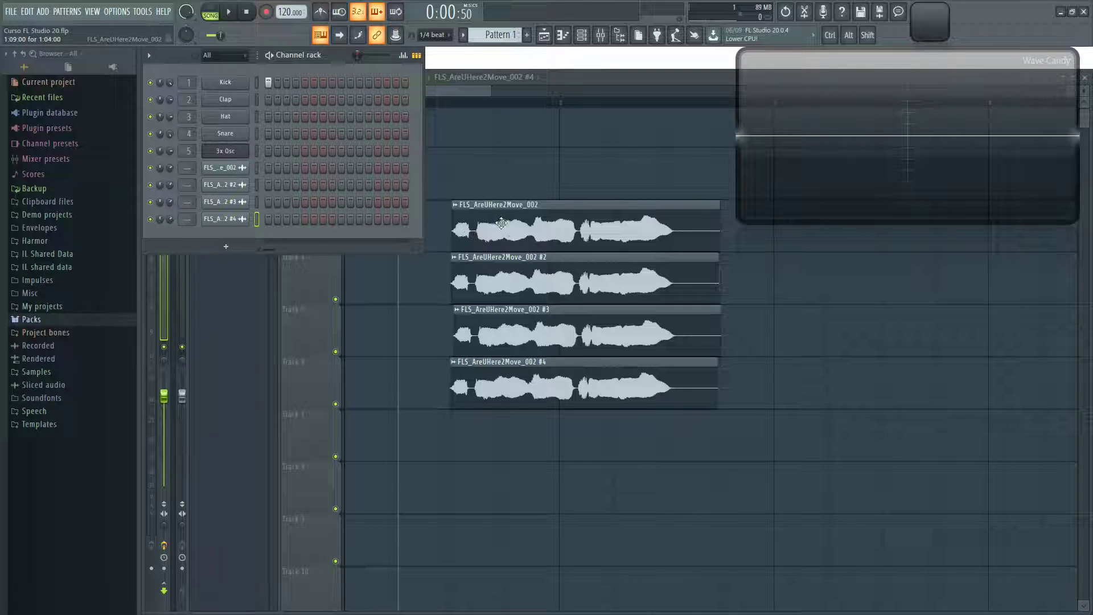
click(532, 234)
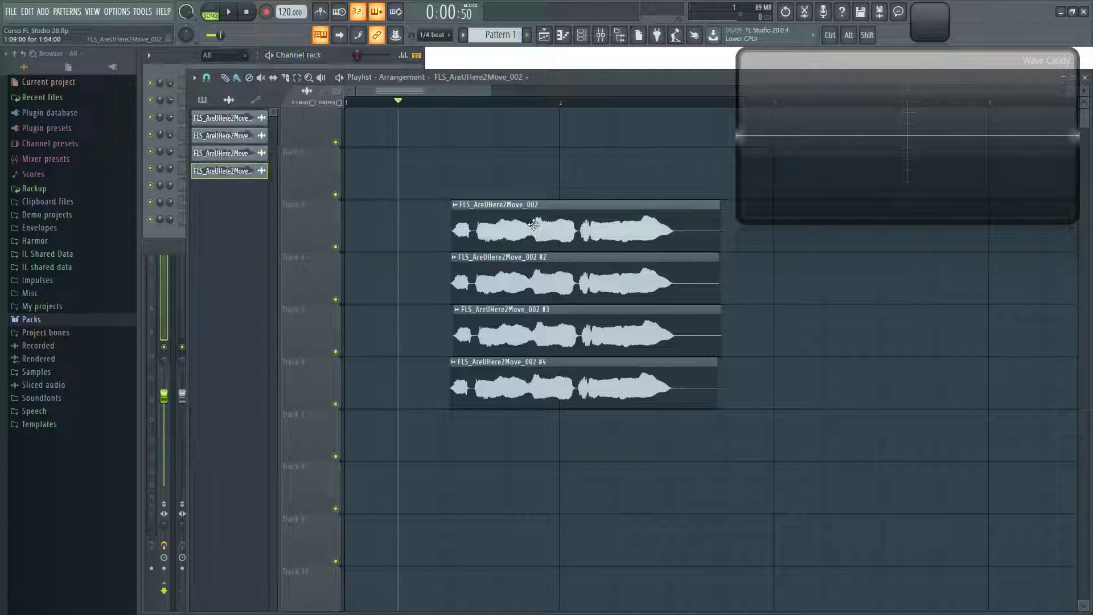
key(F6)
click(518, 217)
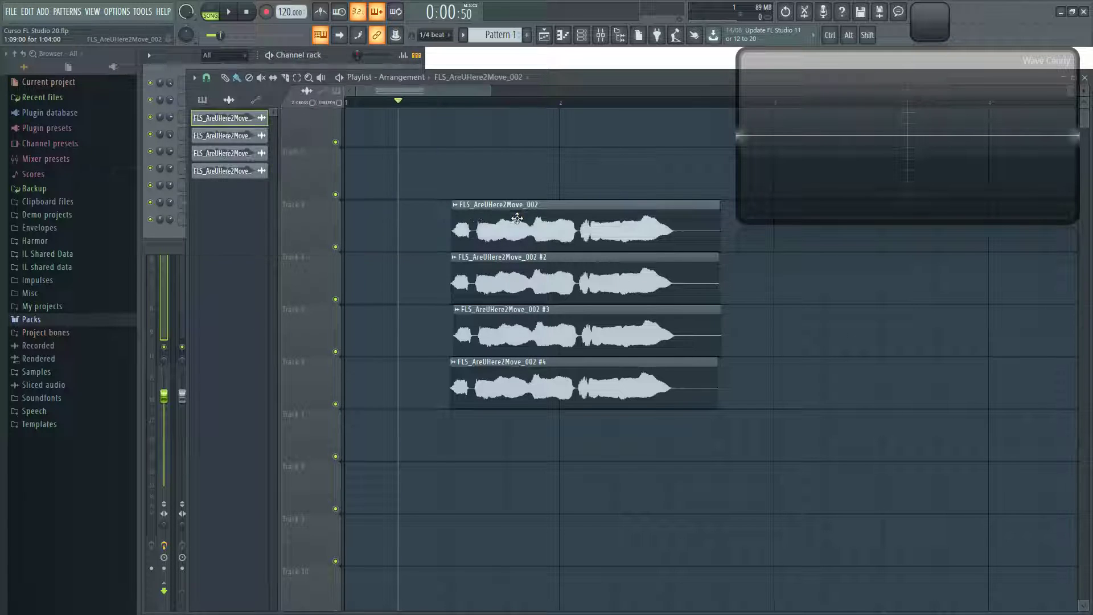
click(271, 52)
drag(159, 188, 160, 224)
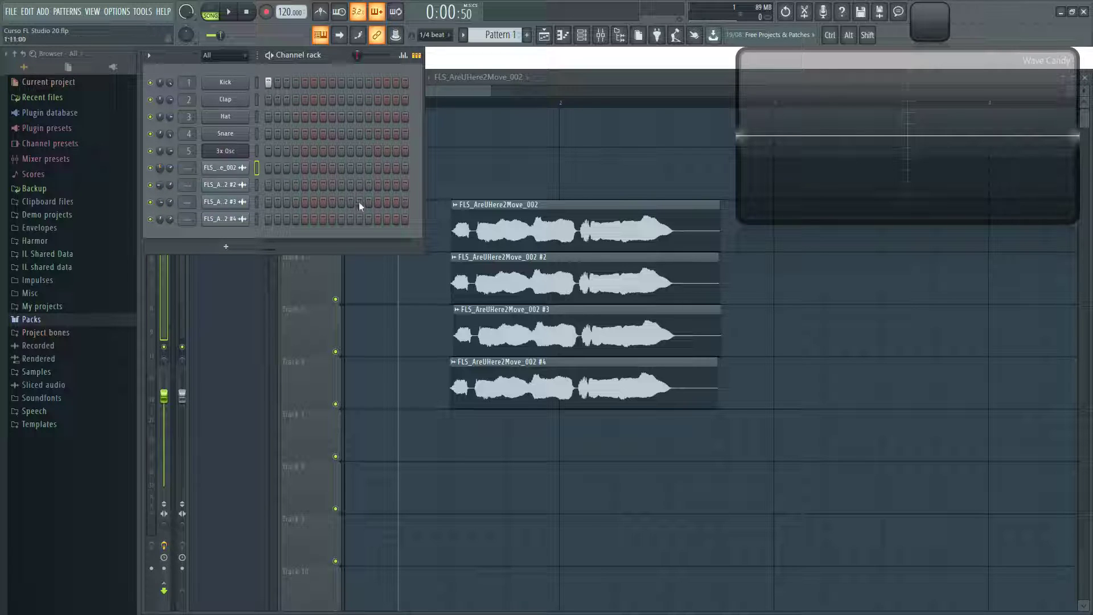
Step: Solo and play each vocal track from 3 to 6 in turn to hear its panning
click(367, 251)
ctrl+click(336, 246)
key(space)
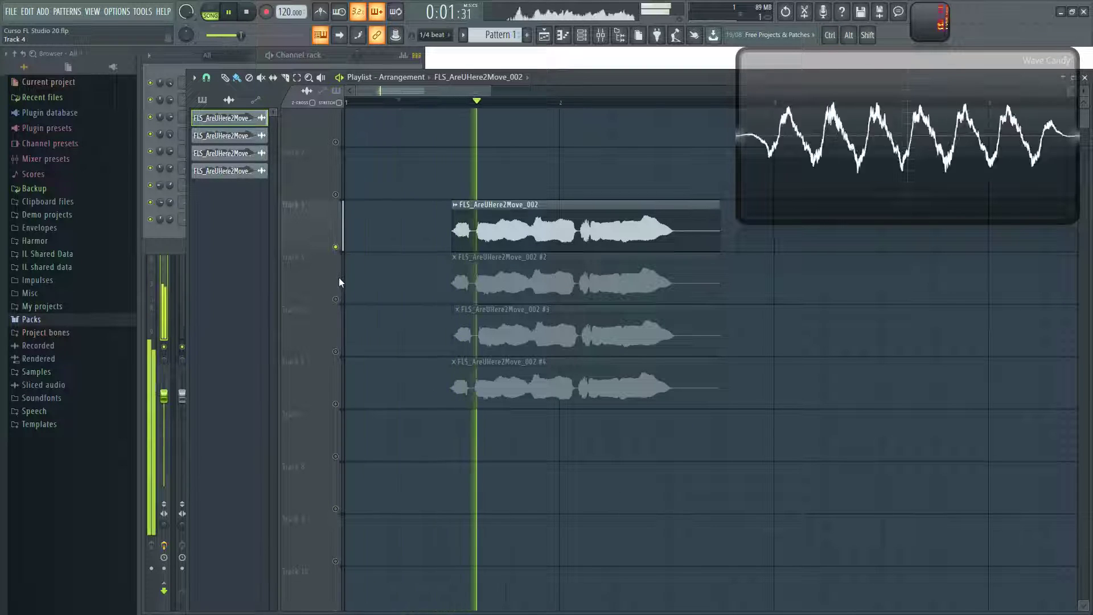
ctrl+click(336, 299)
key(space)
ctrl+click(335, 352)
key(space)
key(space)
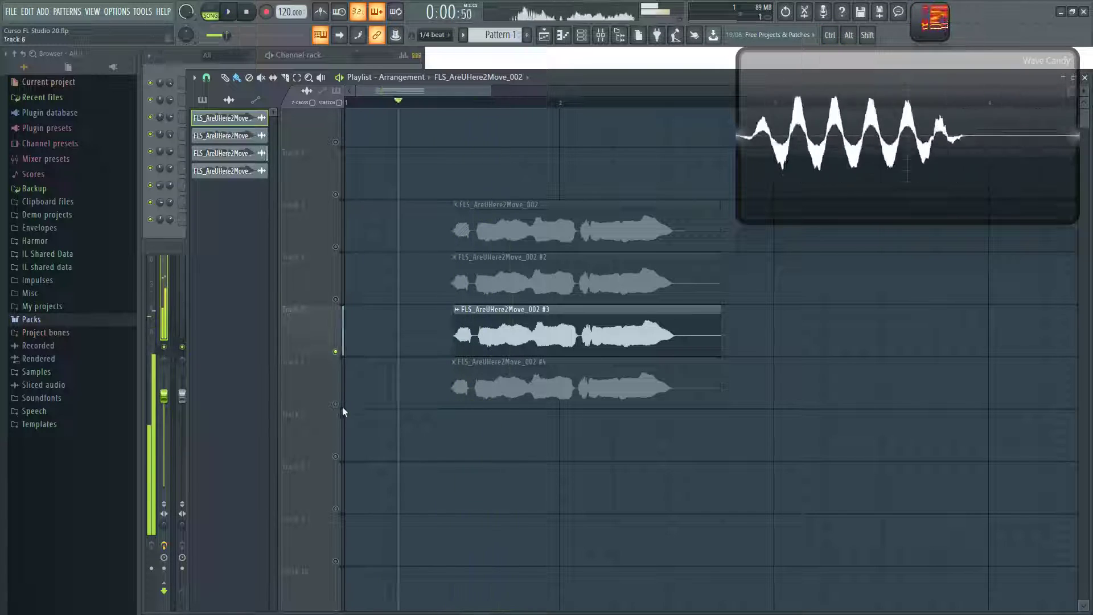
ctrl+click(336, 404)
key(space)
key(space)
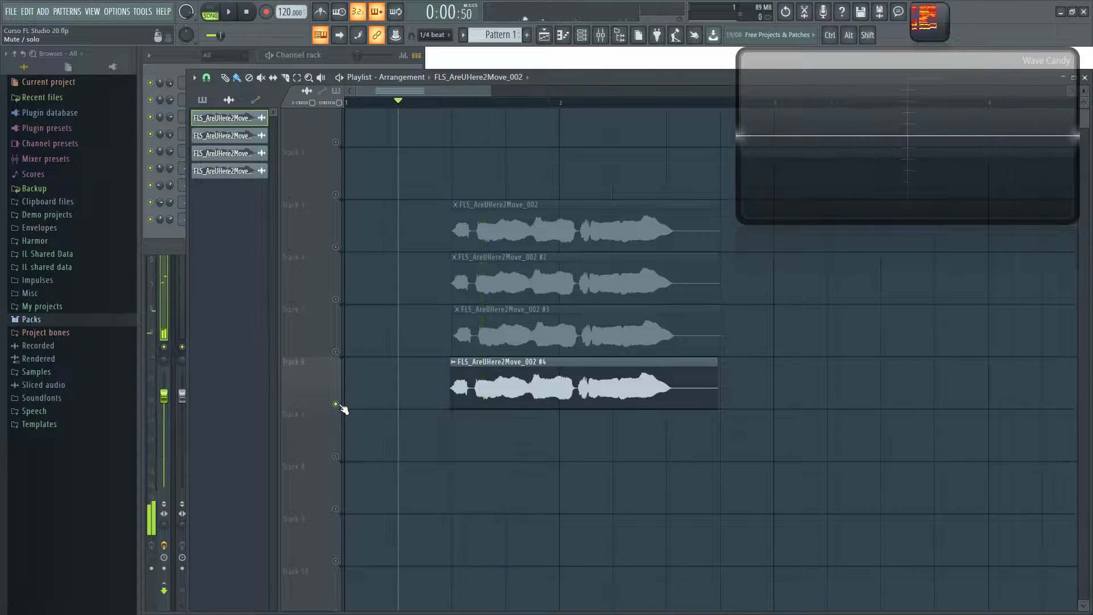
Step: Unsolo track 6 and play all four panned vocal layers together
ctrl+click(336, 404)
key(space)
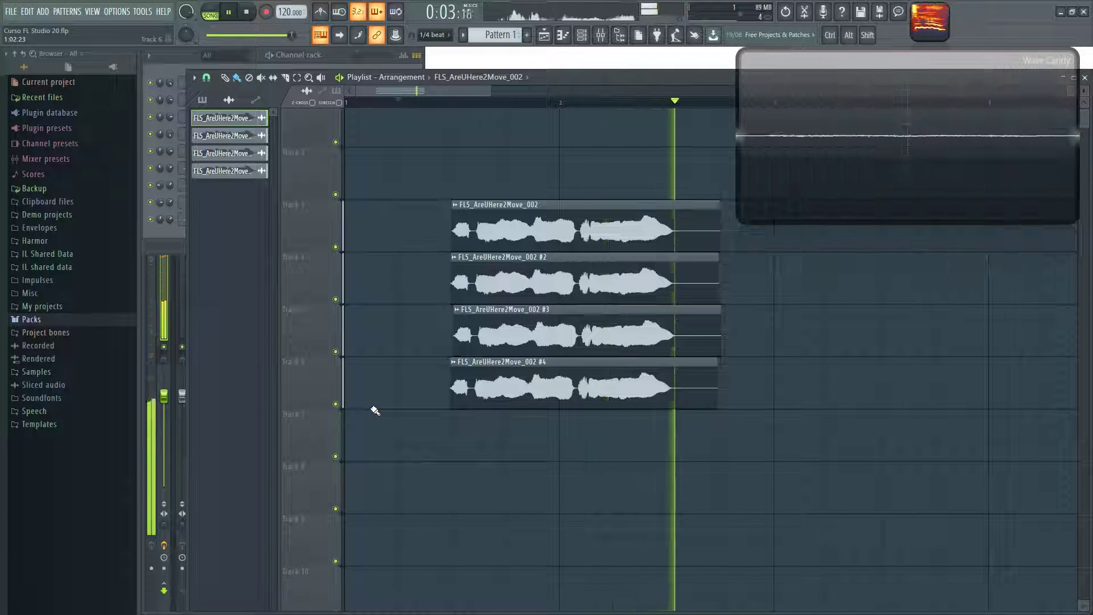
key(space)
Step: Detune the vocal clones with time-stretching pitch: #2 down about 31 cents and #3 up about 8 cents
scroll(594, 448, up, 1)
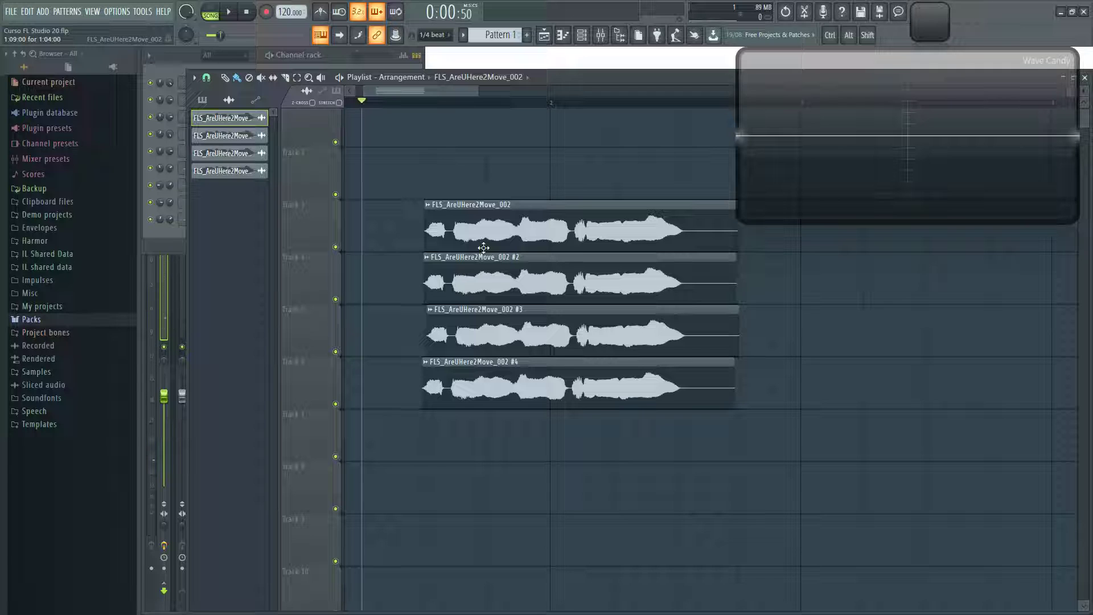
double_click(478, 278)
drag(398, 171, 745, 238)
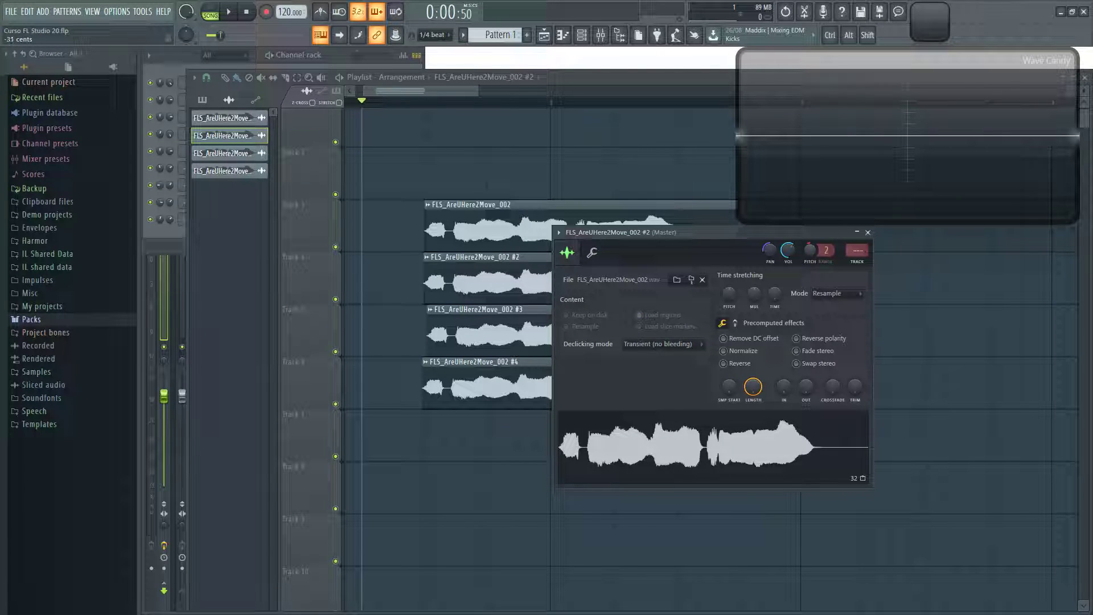
double_click(499, 323)
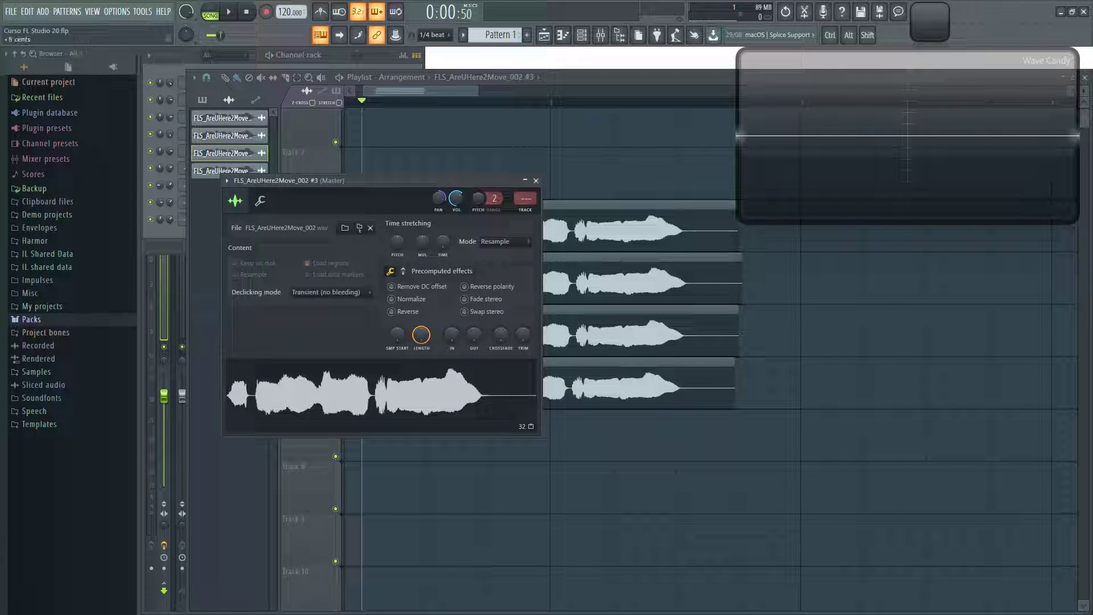
click(535, 181)
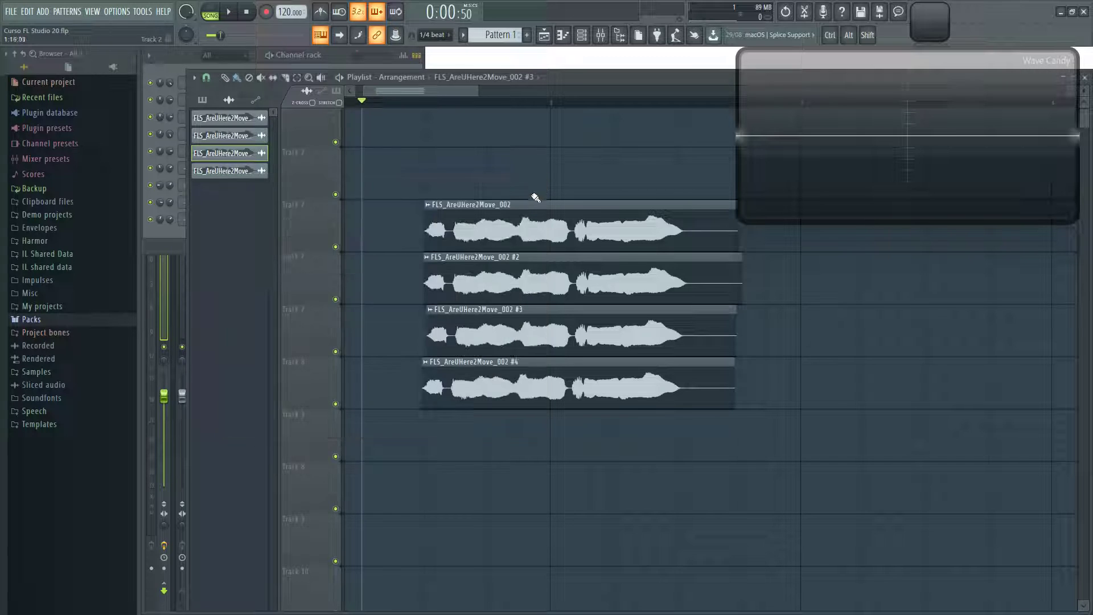
Step: Solo vocal clip #4, audition its sample, and set its precomputed Pogo effect to about -5%
double_click(465, 387)
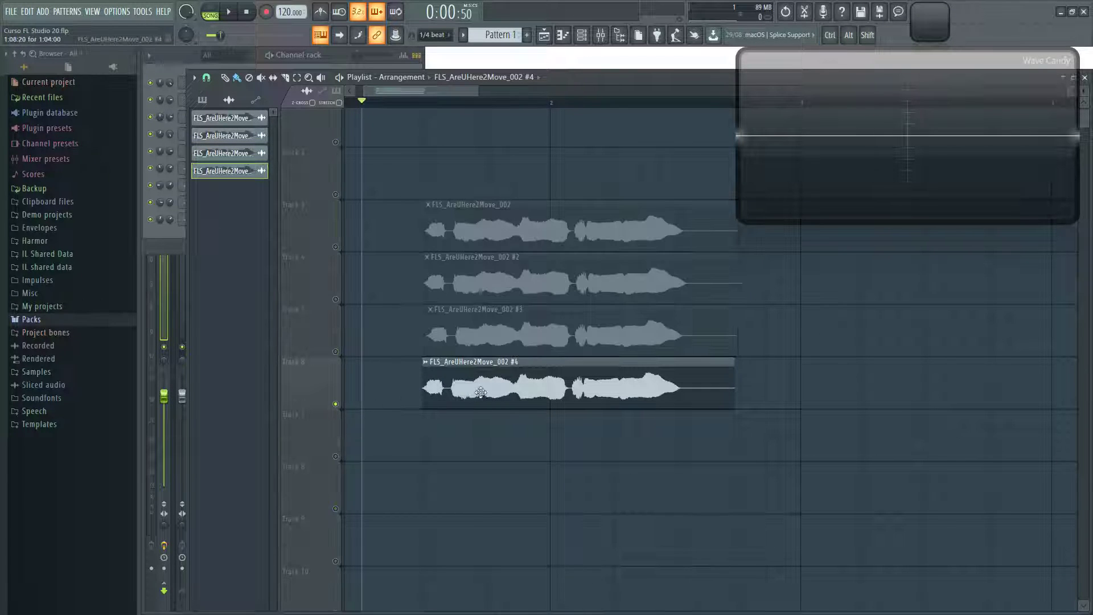
drag(425, 196, 528, 214)
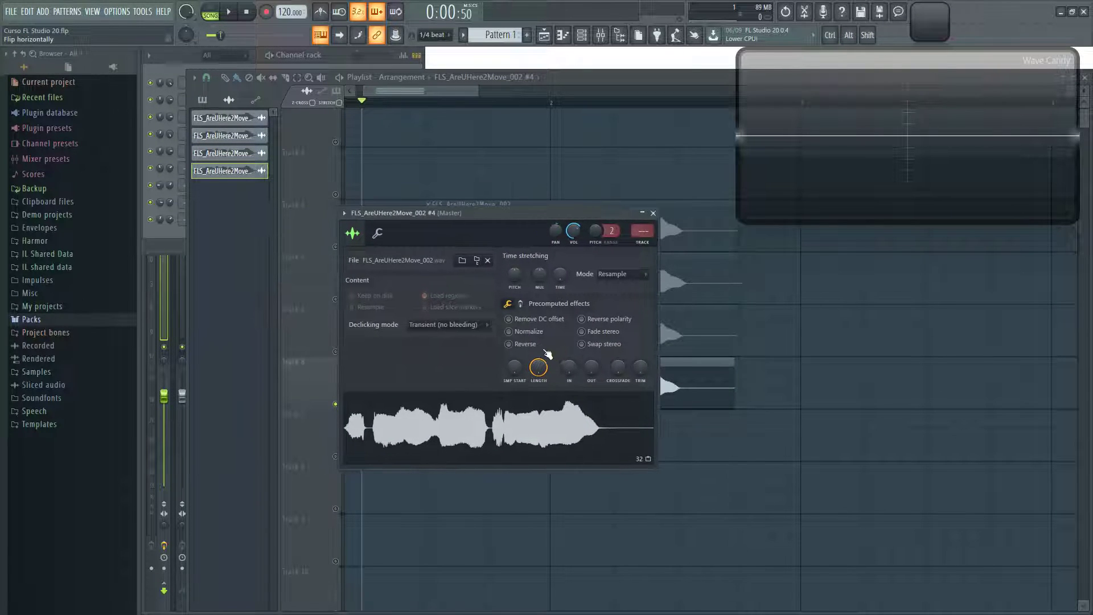
click(521, 304)
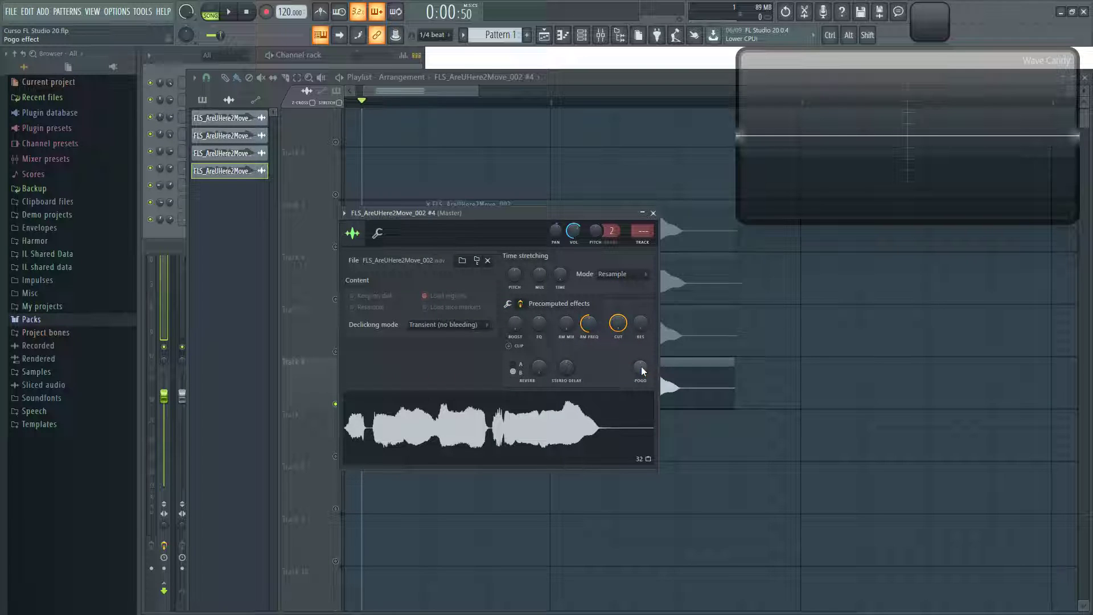
key(z)
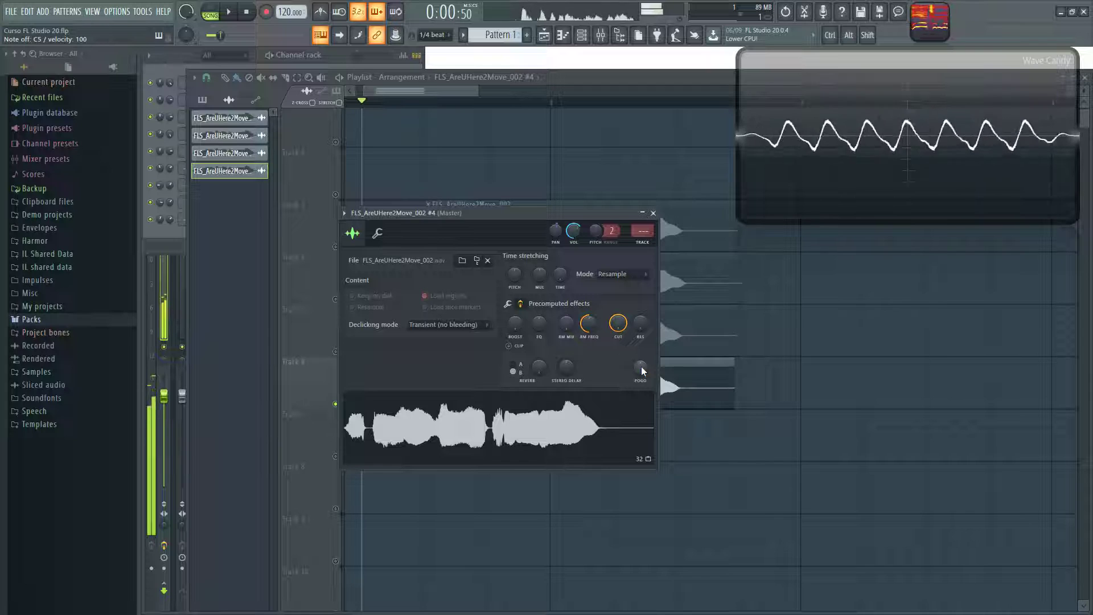
drag(640, 368, 641, 374)
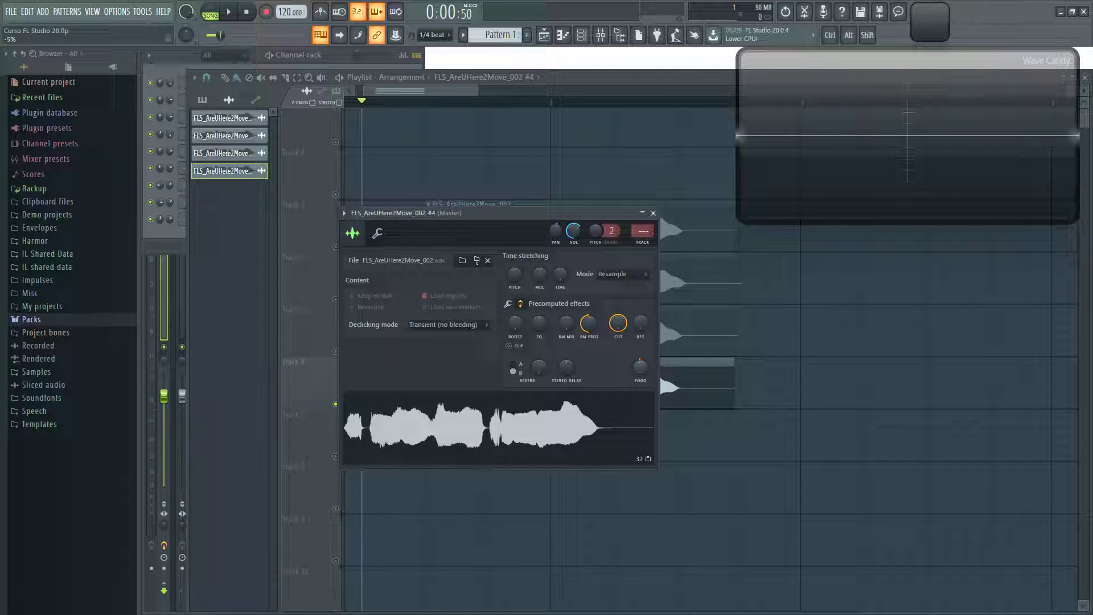
Step: Audition vocal clip #4's sample once more, save the project and close the clip's channel settings
key(z)
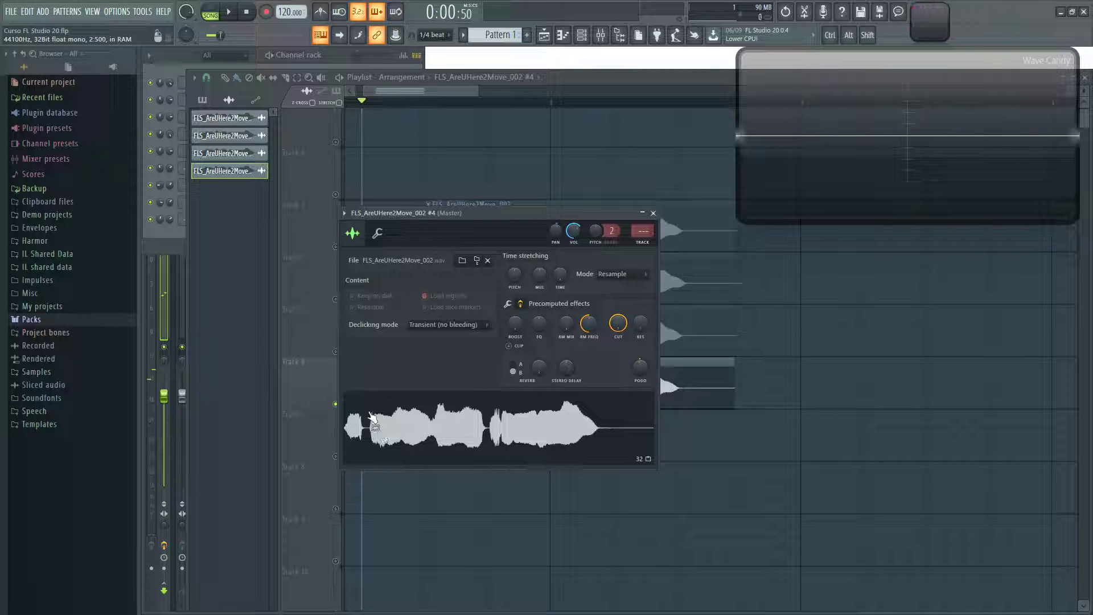
key(ctrl+s)
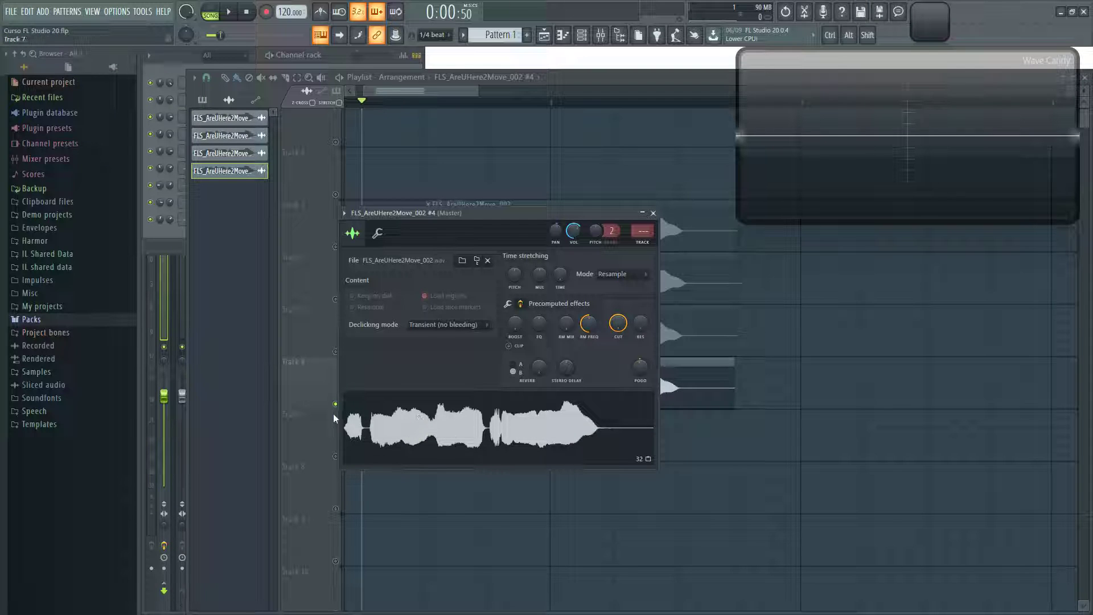
click(653, 214)
click(516, 327)
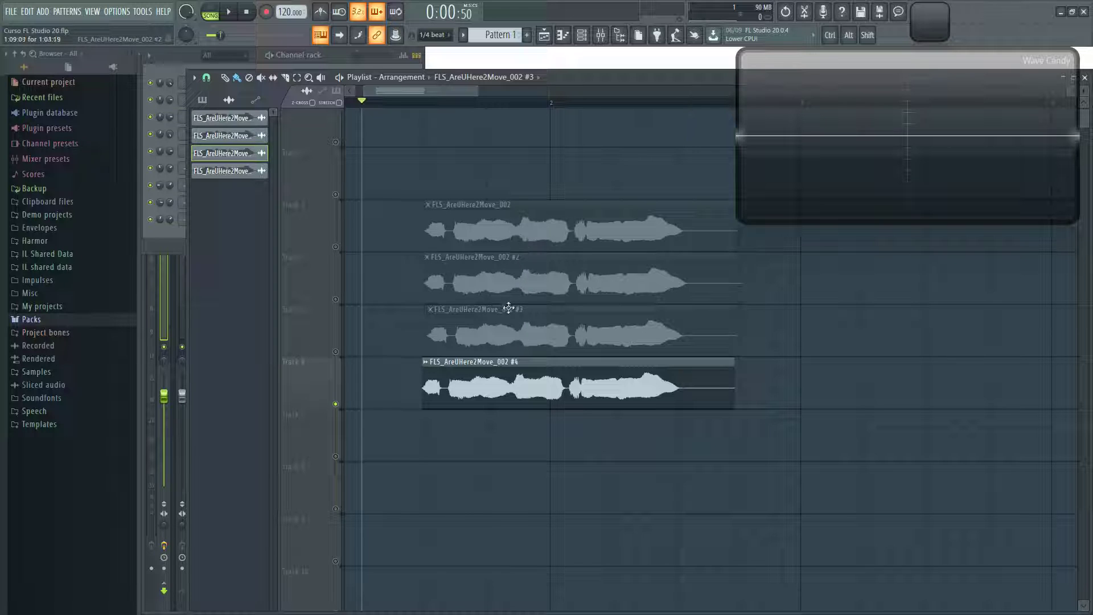
Step: Play the vocal tracks soloed one after another, from the original clip to clone #4, to compare their processing
ctrl+click(336, 247)
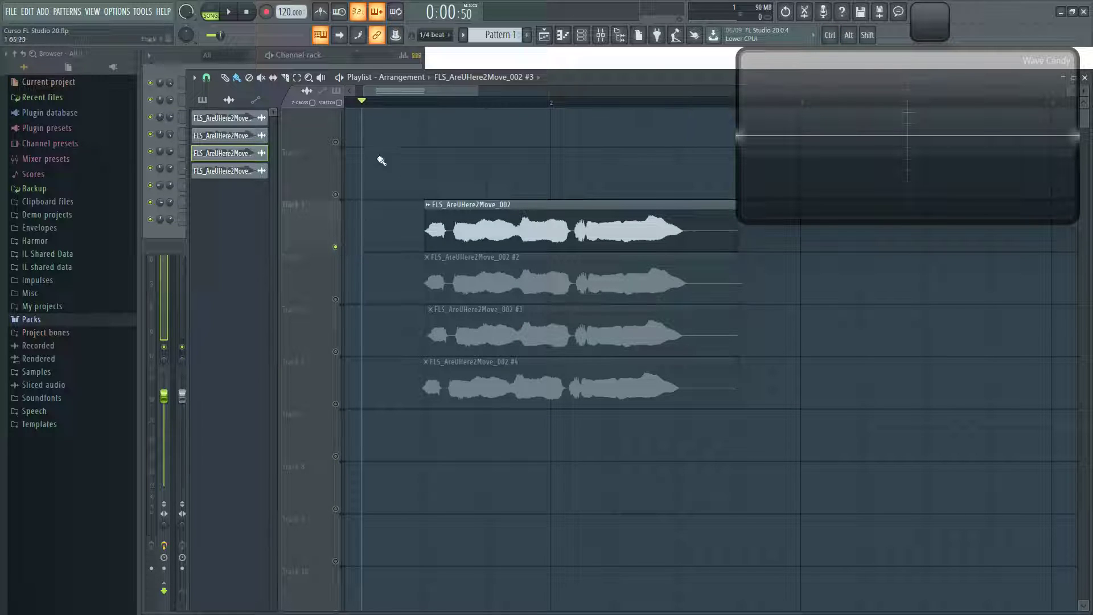
key(space)
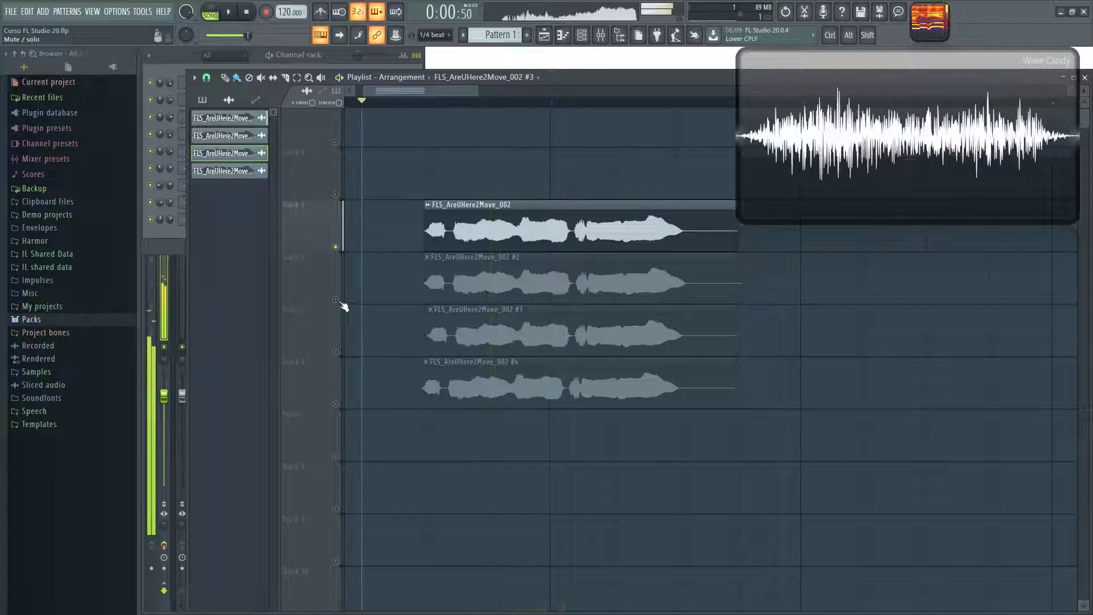
ctrl+click(339, 302)
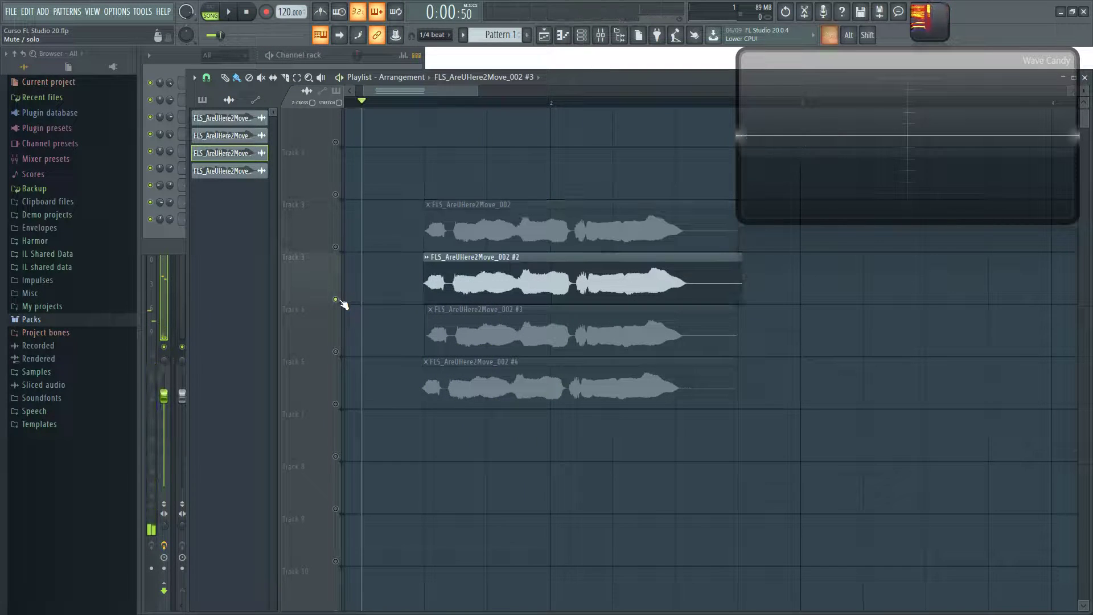
ctrl+click(338, 353)
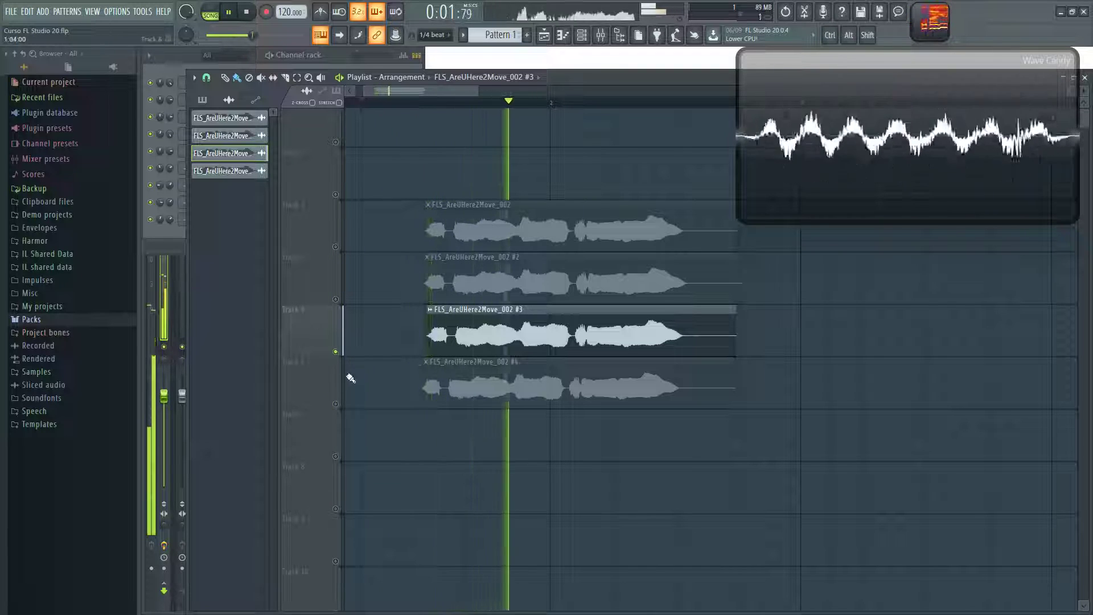
ctrl+click(338, 405)
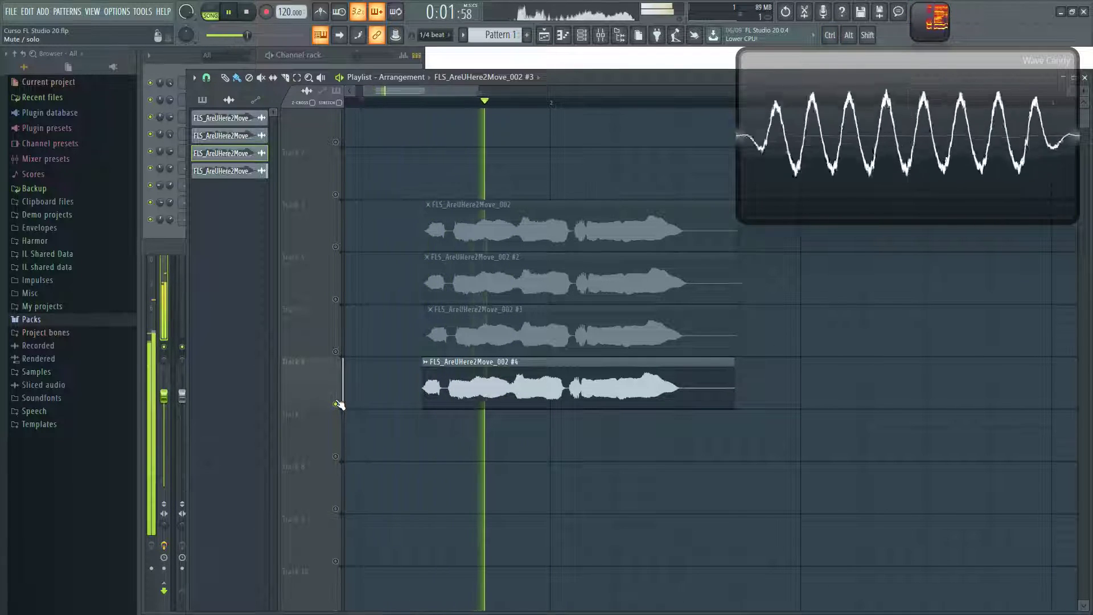
key(space)
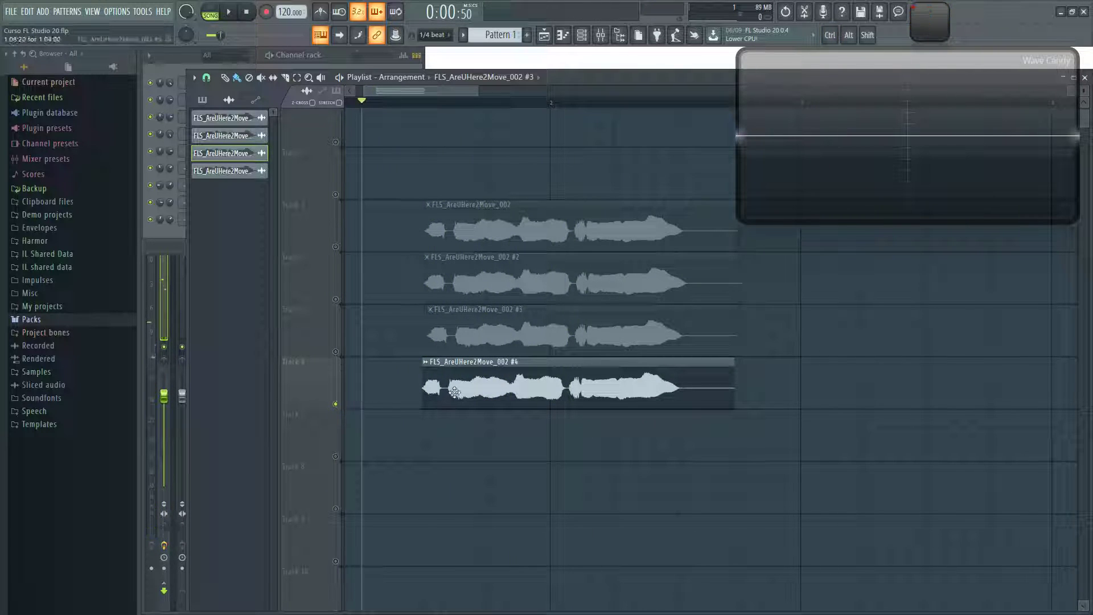
Step: Unsolo all tracks, play the four processed vocal layers together, and check the vocal channels in the Channel rack
ctrl+click(338, 352)
ctrl+click(338, 353)
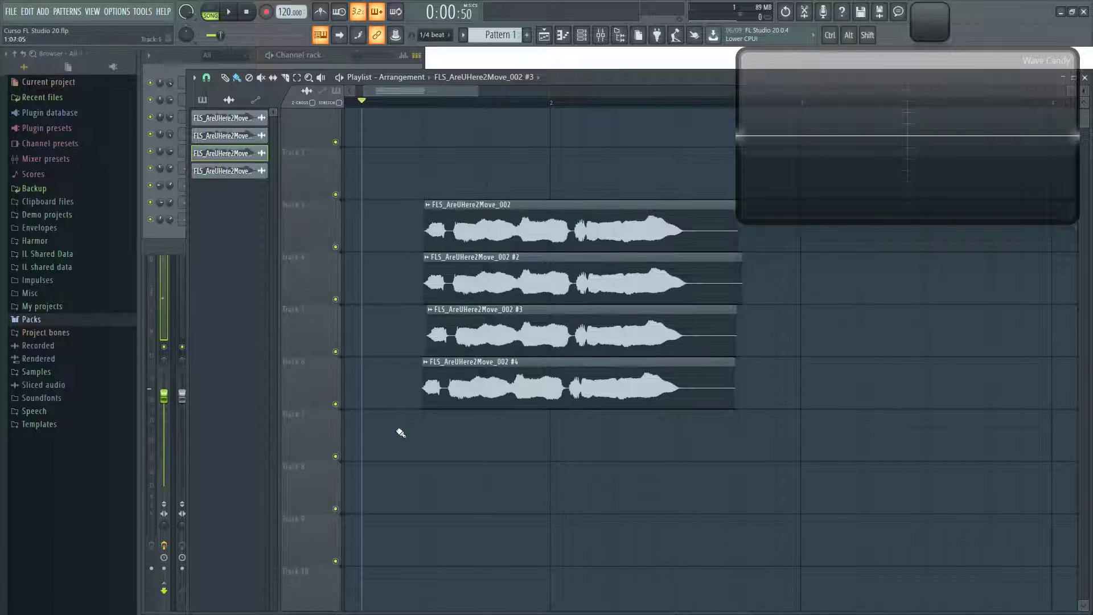
key(space)
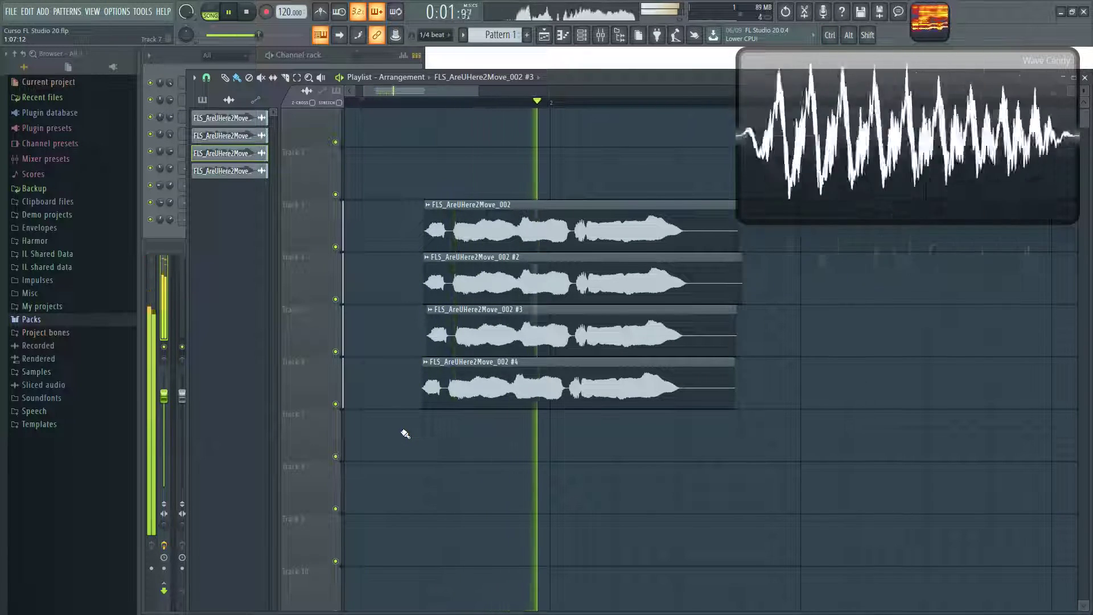
key(space)
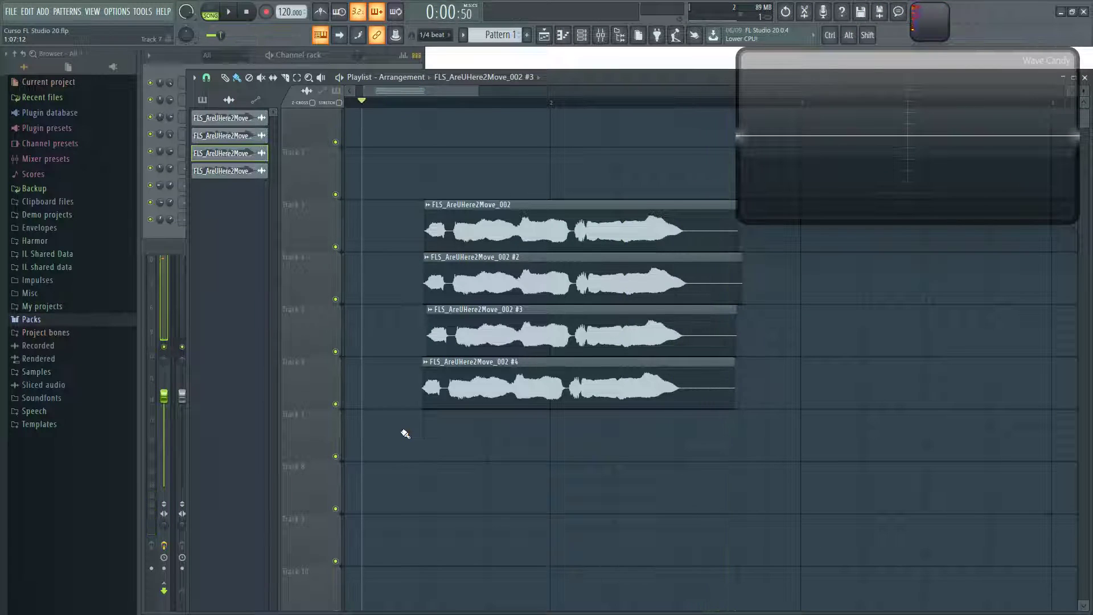
click(337, 57)
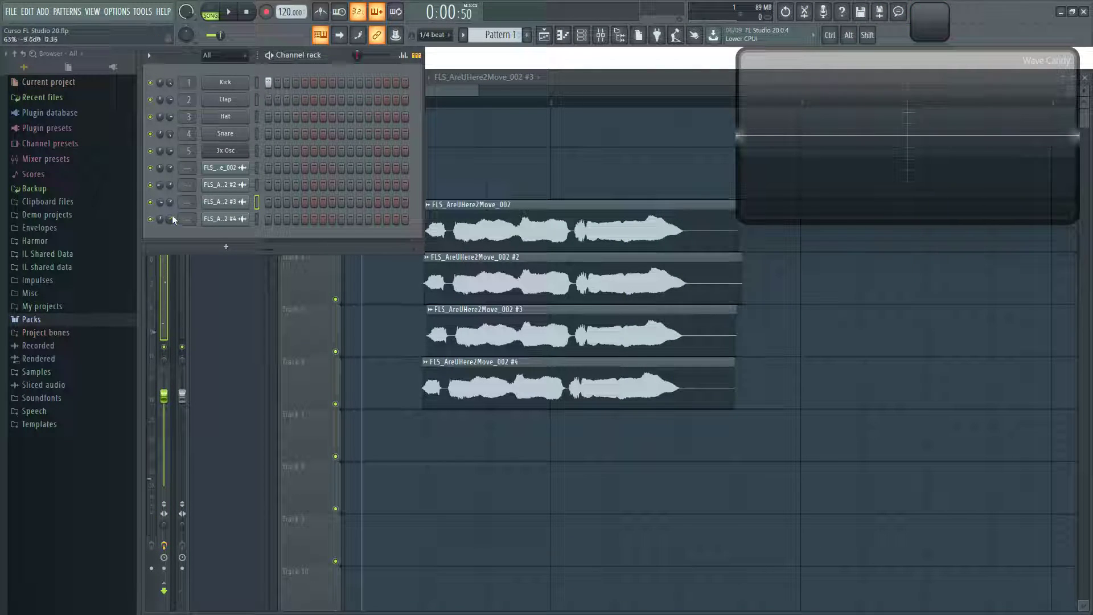
click(419, 349)
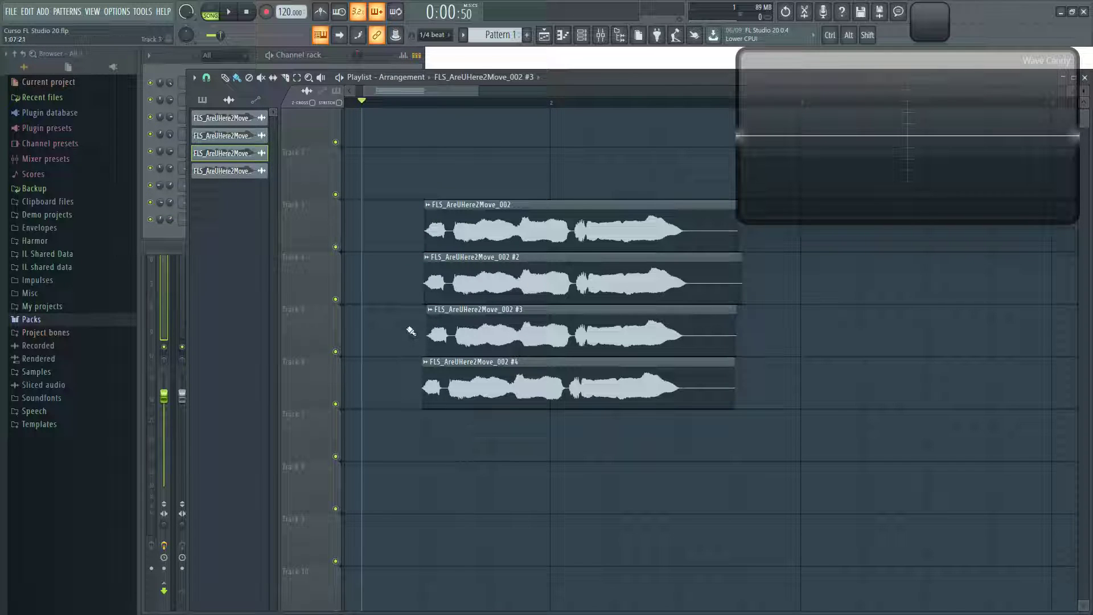
Step: Enable Fade stereo in the precomputed effects of vocal clone #2
click(465, 279)
double_click(502, 286)
drag(698, 237, 566, 237)
click(682, 356)
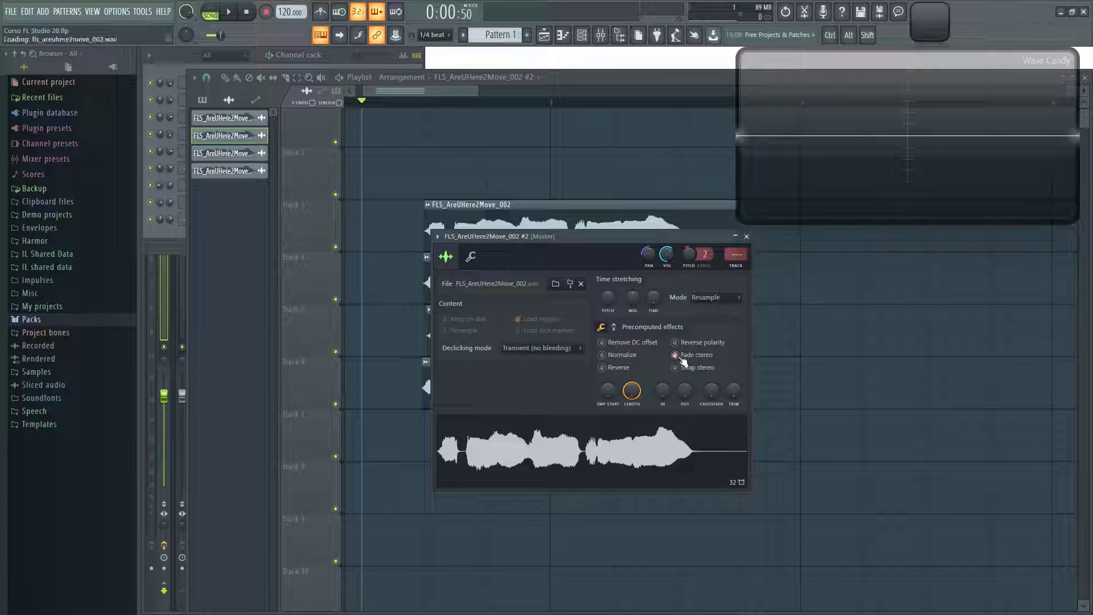
click(747, 237)
Step: Look at vocal clone #3's sample settings and switch on Fade stereo for vocal clone #4
double_click(551, 317)
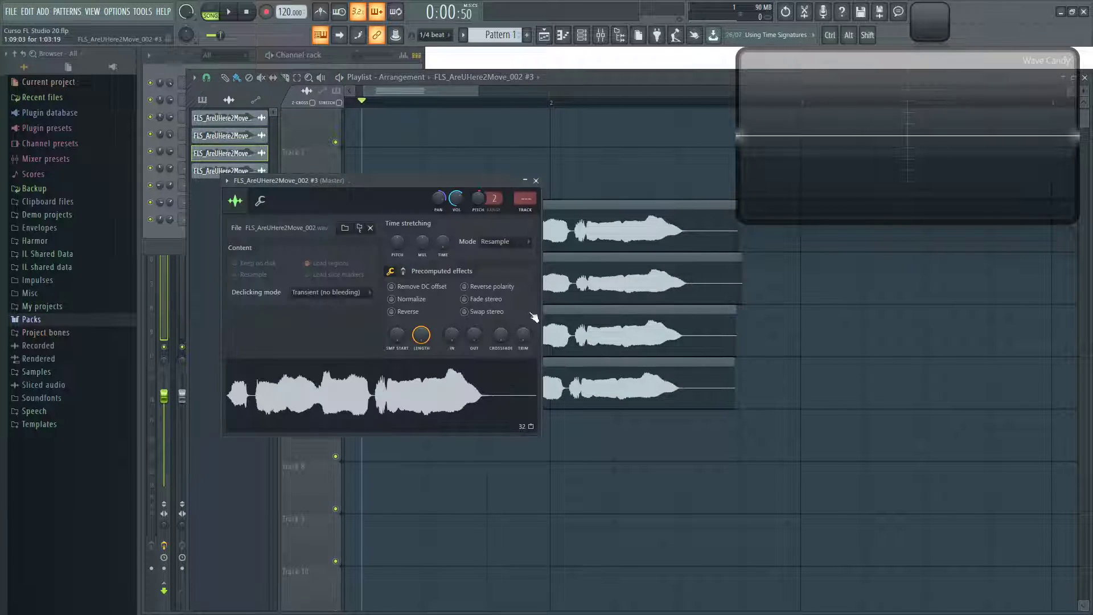
click(536, 180)
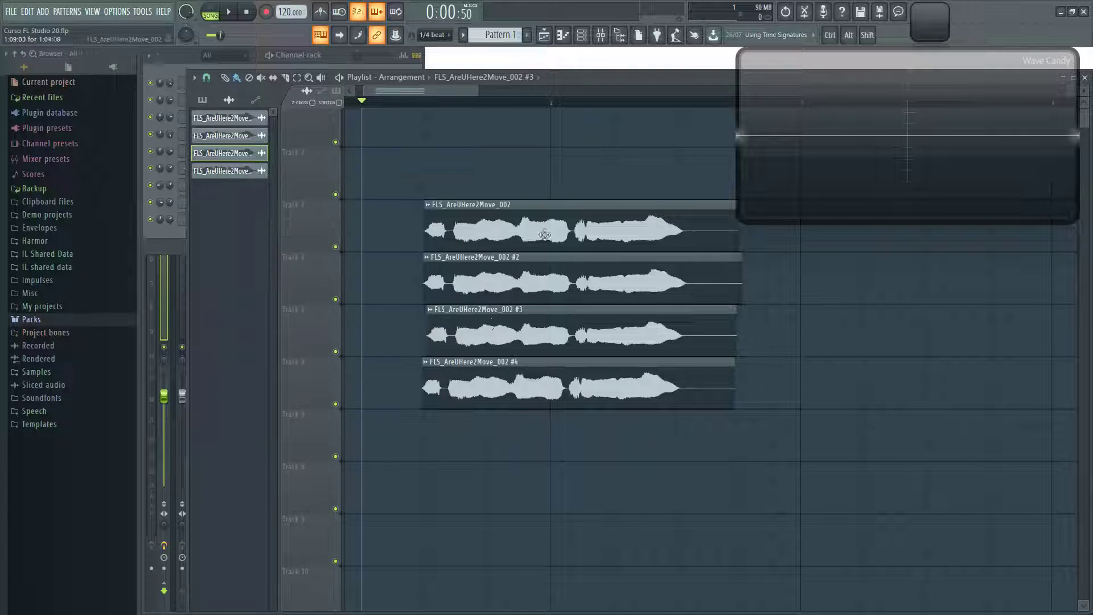
double_click(487, 388)
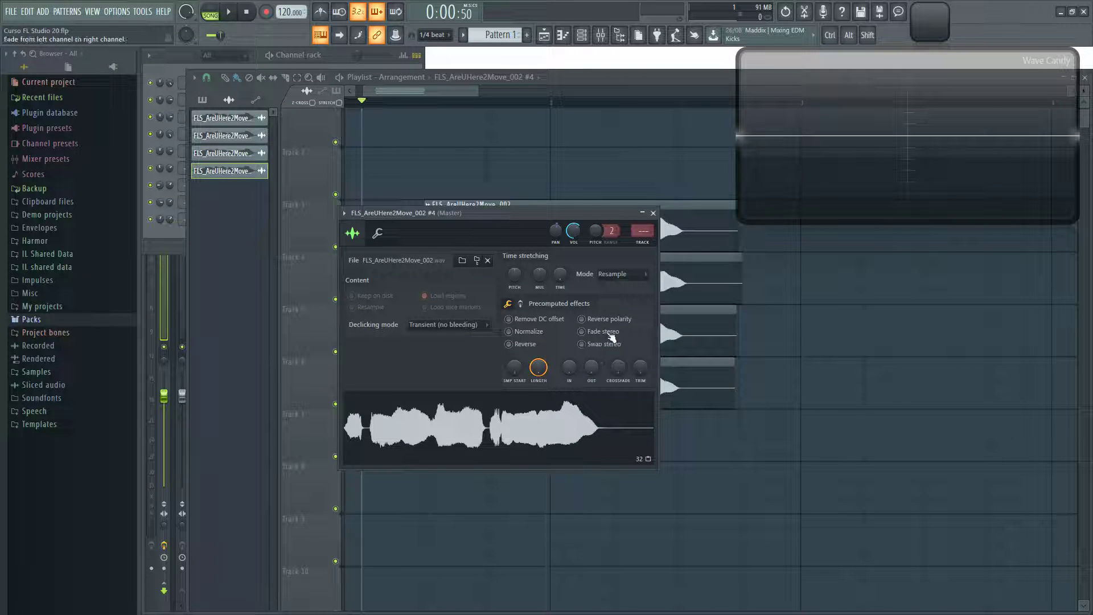
click(608, 333)
click(653, 213)
Step: Nudge the vocal clips off the grid: #3 clearly earlier, the original slightly earlier, #2 and #4 slightly later
drag(454, 386, 456, 386)
drag(516, 337, 504, 339)
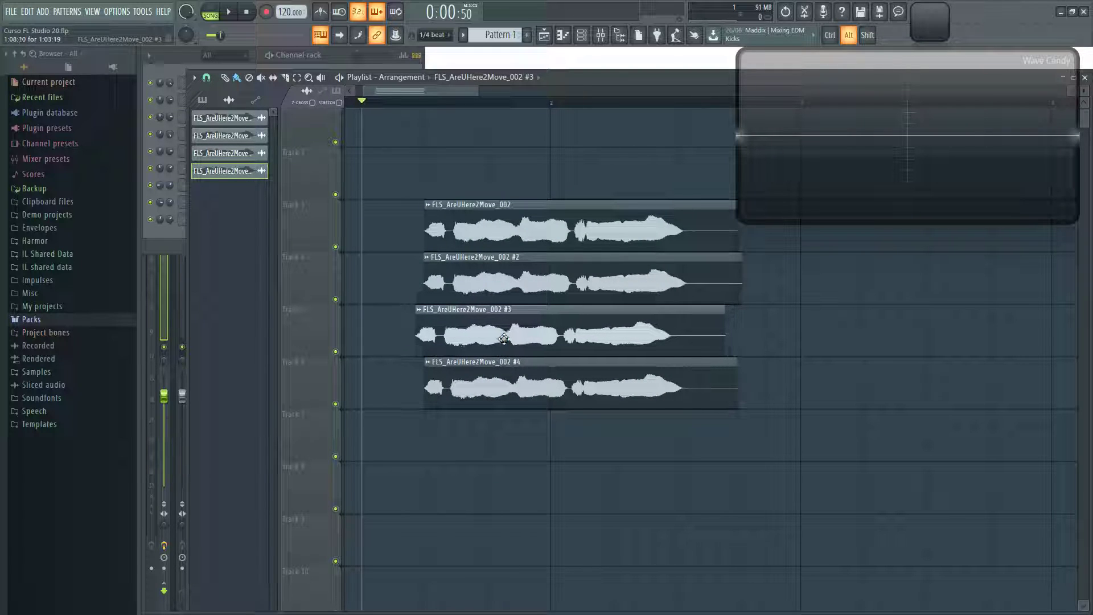
drag(508, 292, 509, 291)
drag(502, 238, 501, 238)
click(440, 384)
Step: Play the four re-timed vocal layers together twice to hear the timing offsets
key(space)
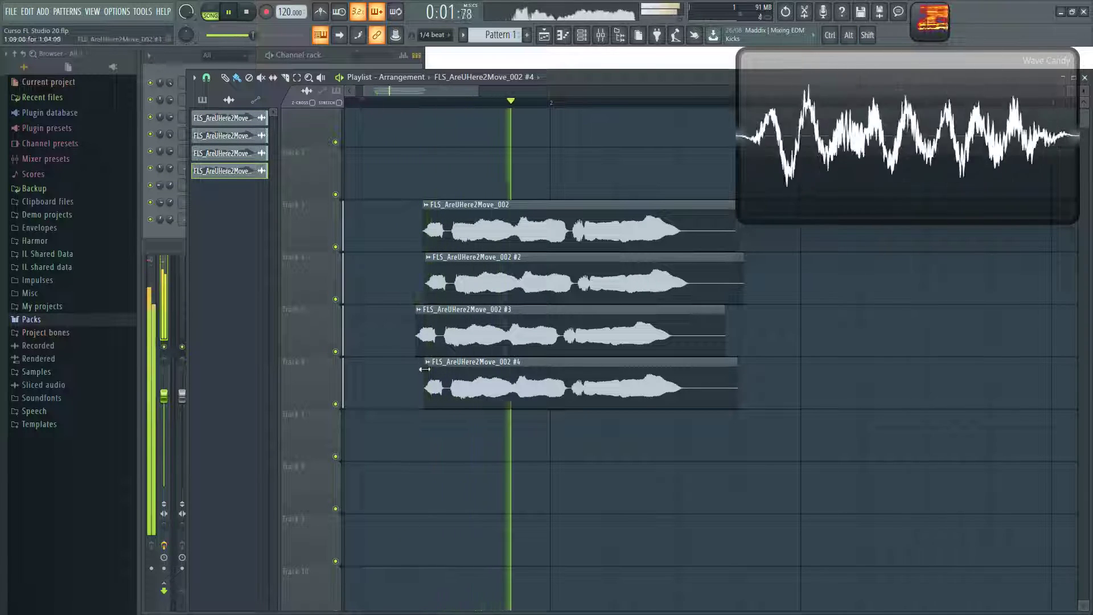
key(space)
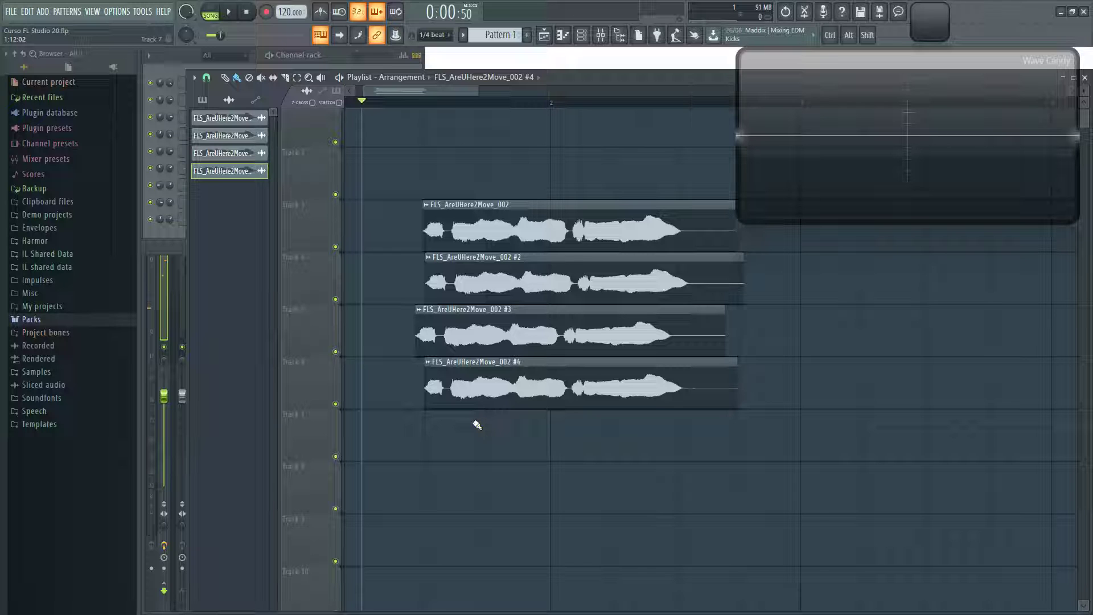
key(space)
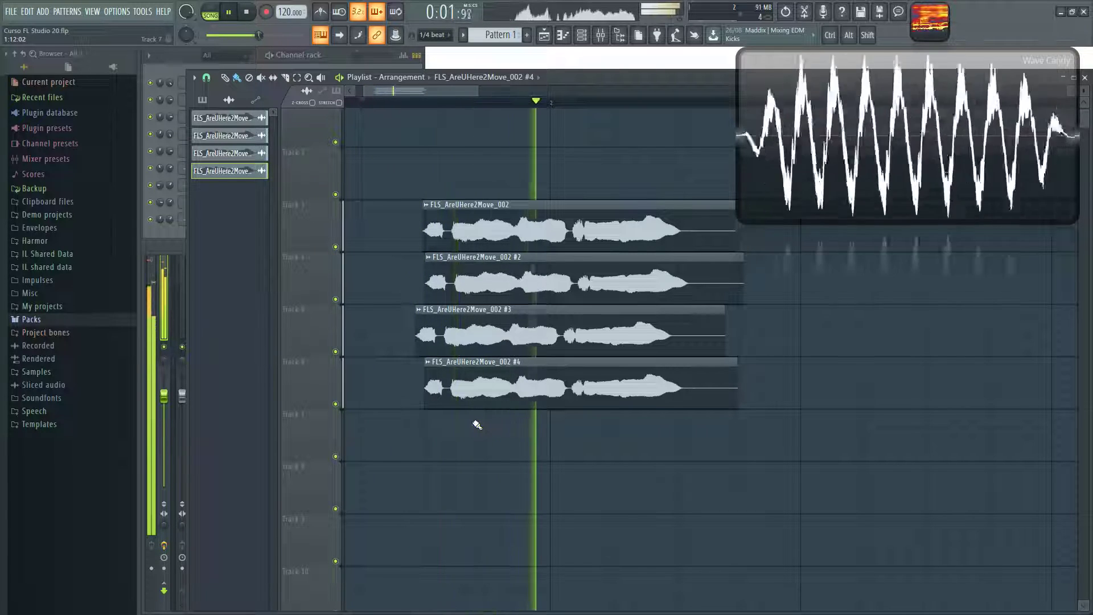
key(space)
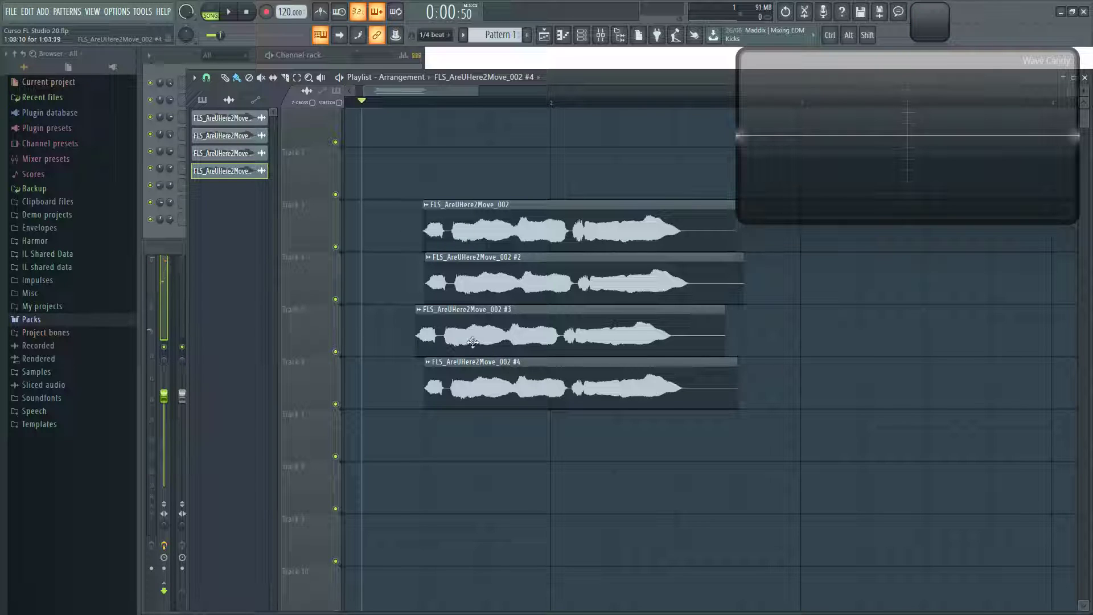
Step: Shift vocal clips #3 and #4 slightly later in the playlist without snapping to the grid
key(alt)
drag(444, 336, 447, 337)
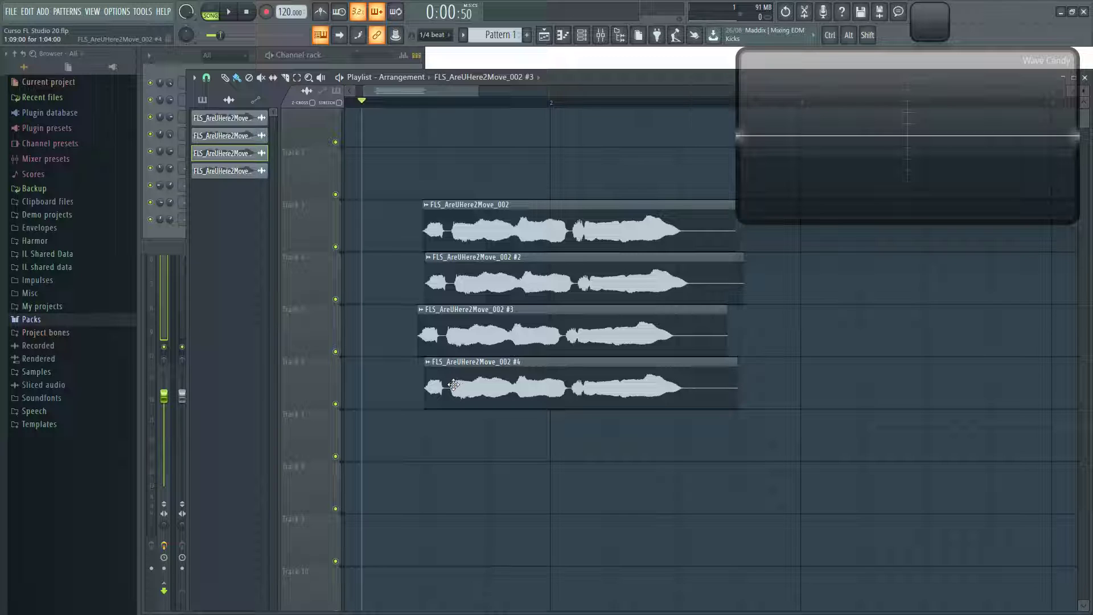
drag(453, 385, 462, 397)
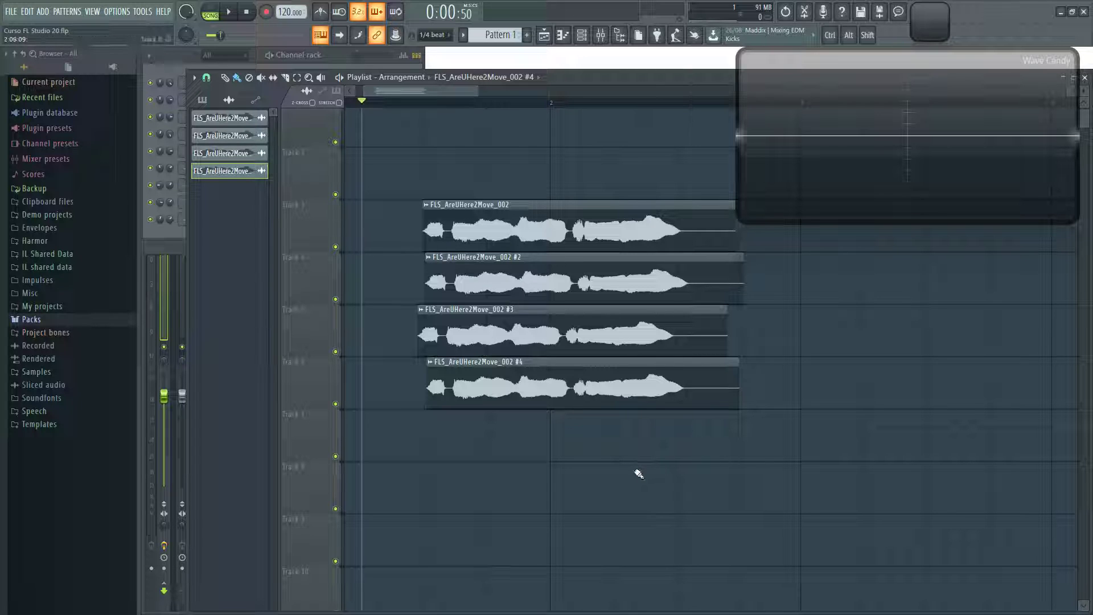
Step: Compare the original vocal soloed on its track with all four vocal layers playing together
key(space)
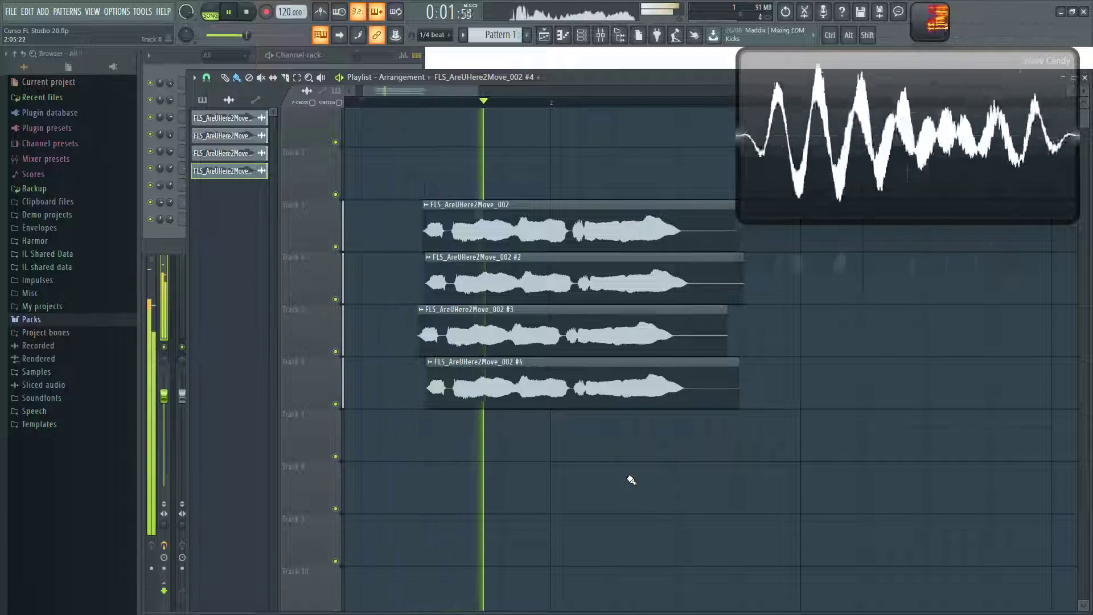
key(space)
key(space)
ctrl+click(335, 246)
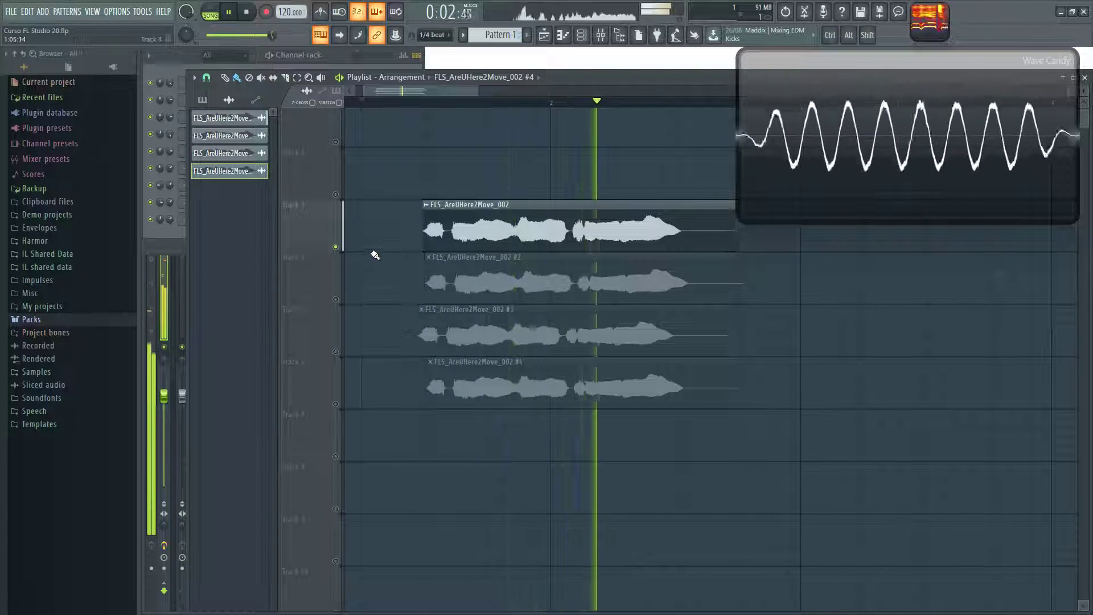
ctrl+click(335, 246)
key(space)
key(space)
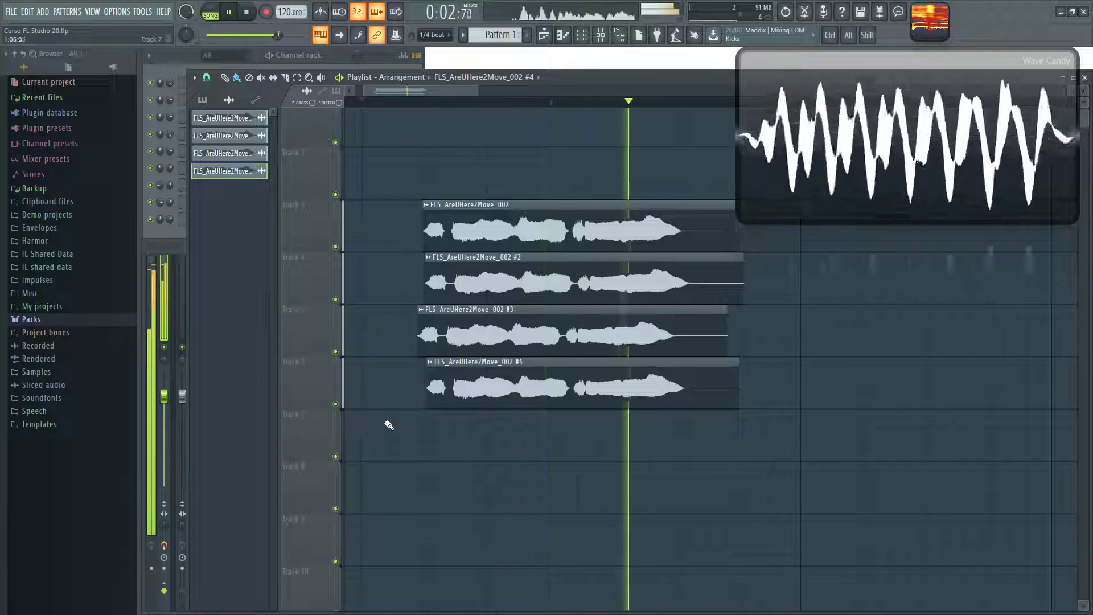
key(space)
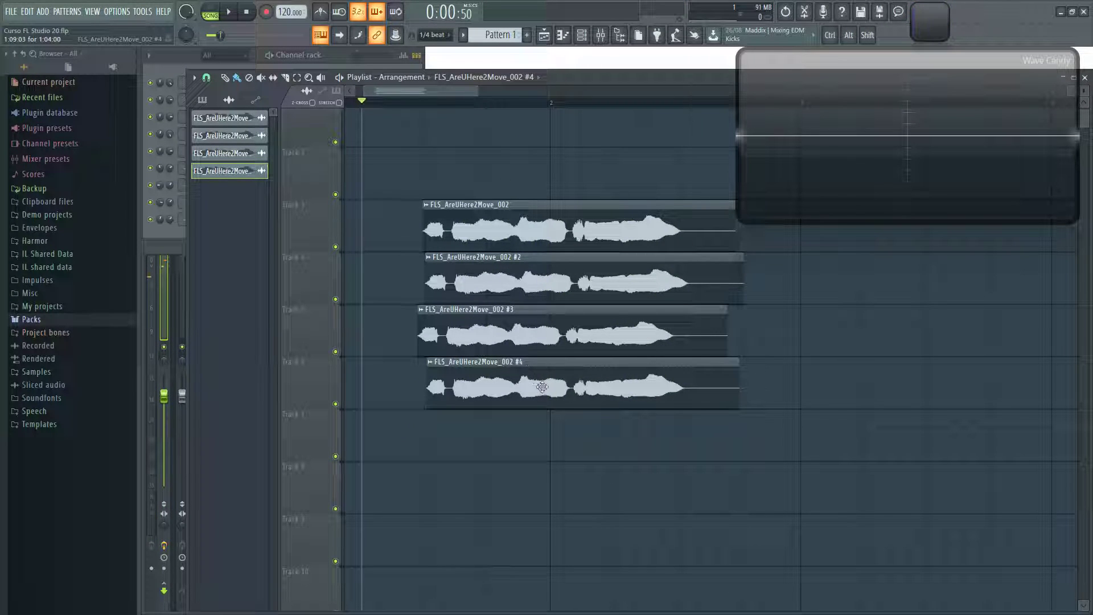
Step: Switch playback to pattern mode and open the 3x Osc channel's window over the mixer
click(333, 52)
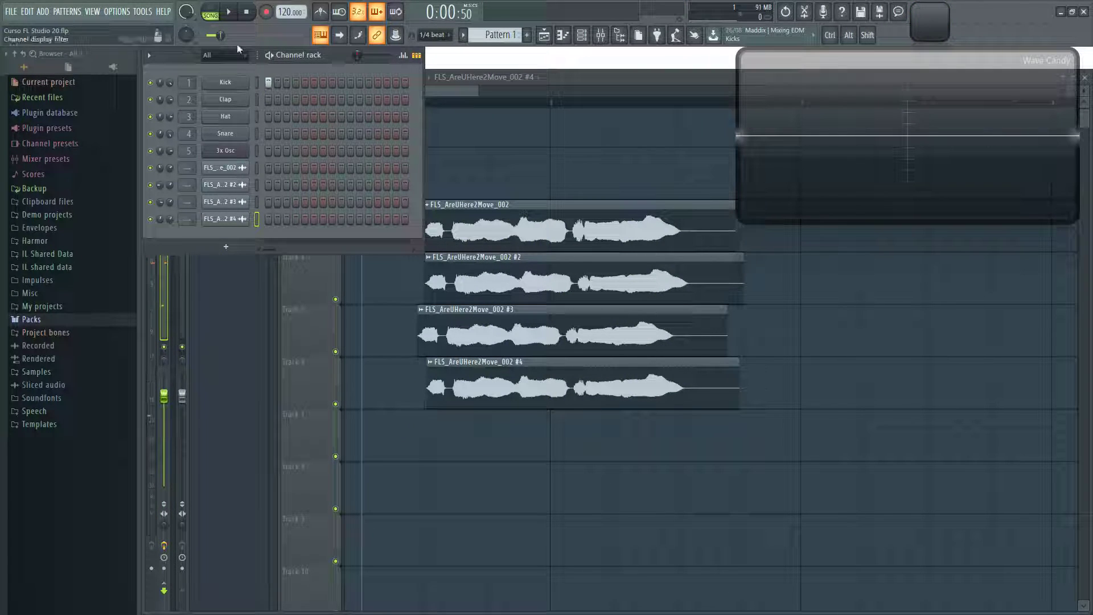
click(214, 13)
key(F9)
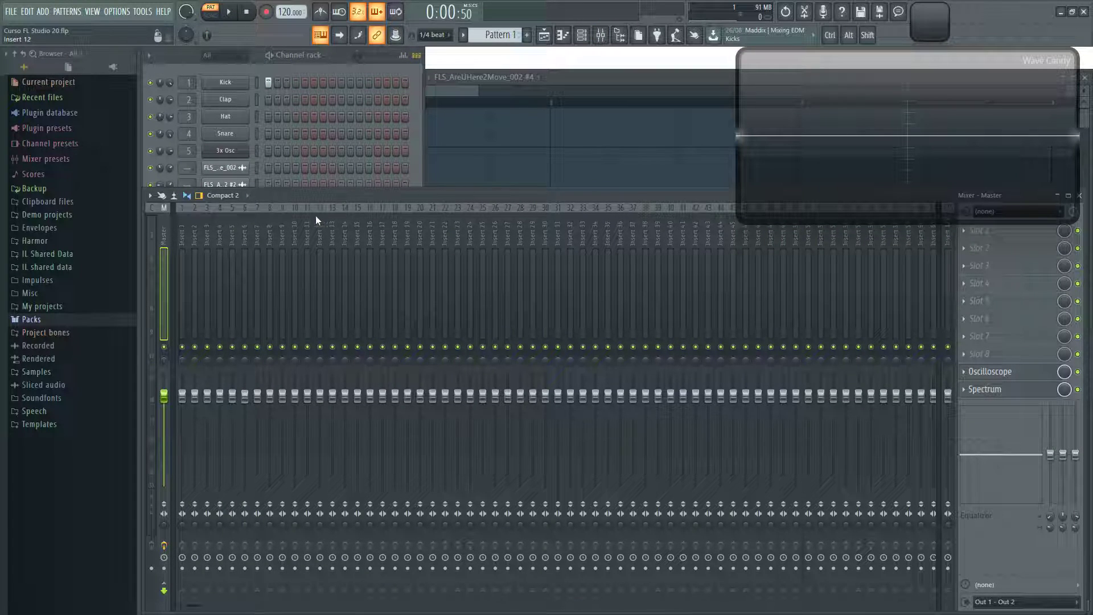
click(225, 153)
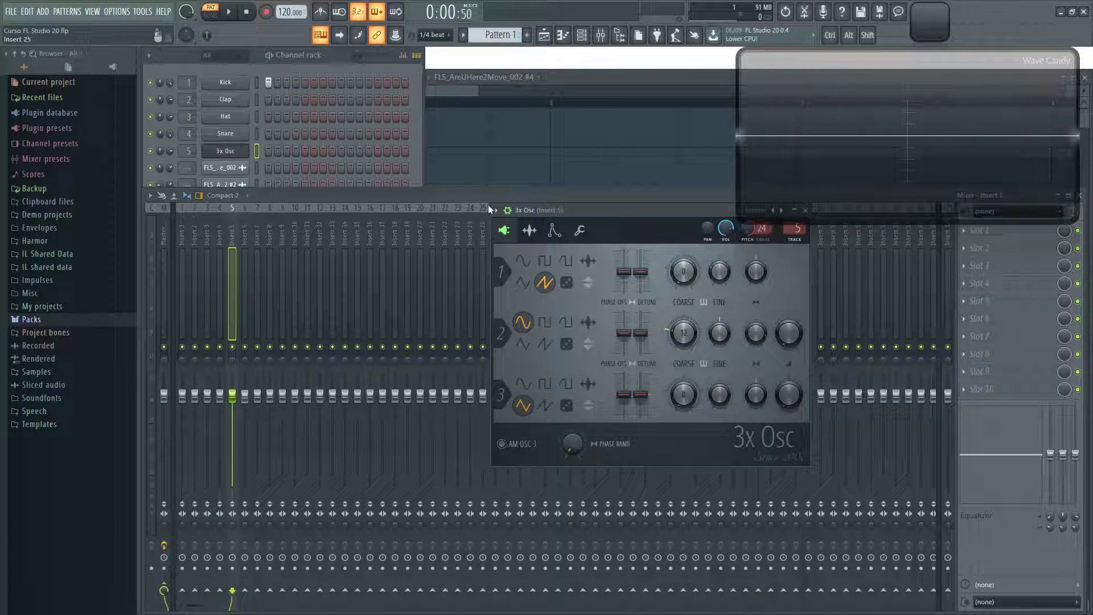
drag(694, 217, 610, 251)
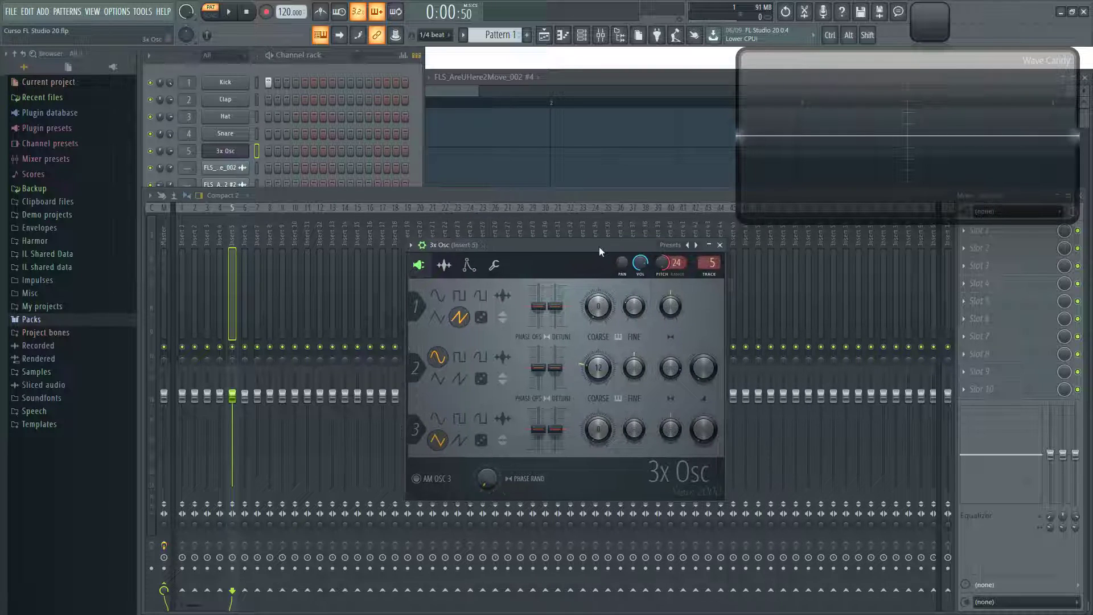
Step: Audition the 3x Osc sound and set oscillator 1's coarse pitch to -12 semitones
key(z)
key(z)
key(z)
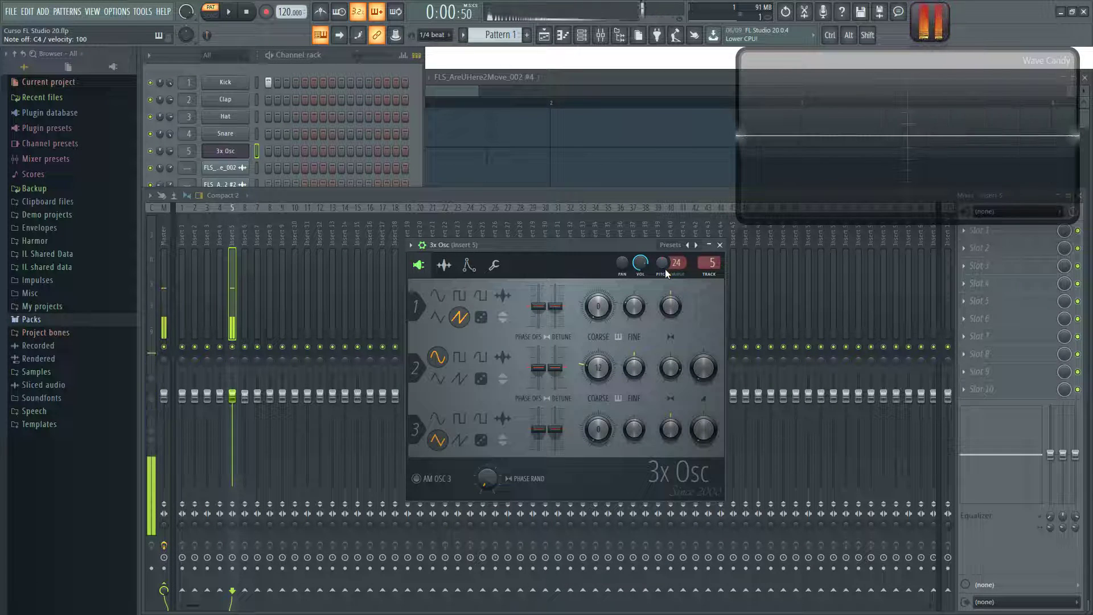
key(z)
drag(595, 315, 595, 347)
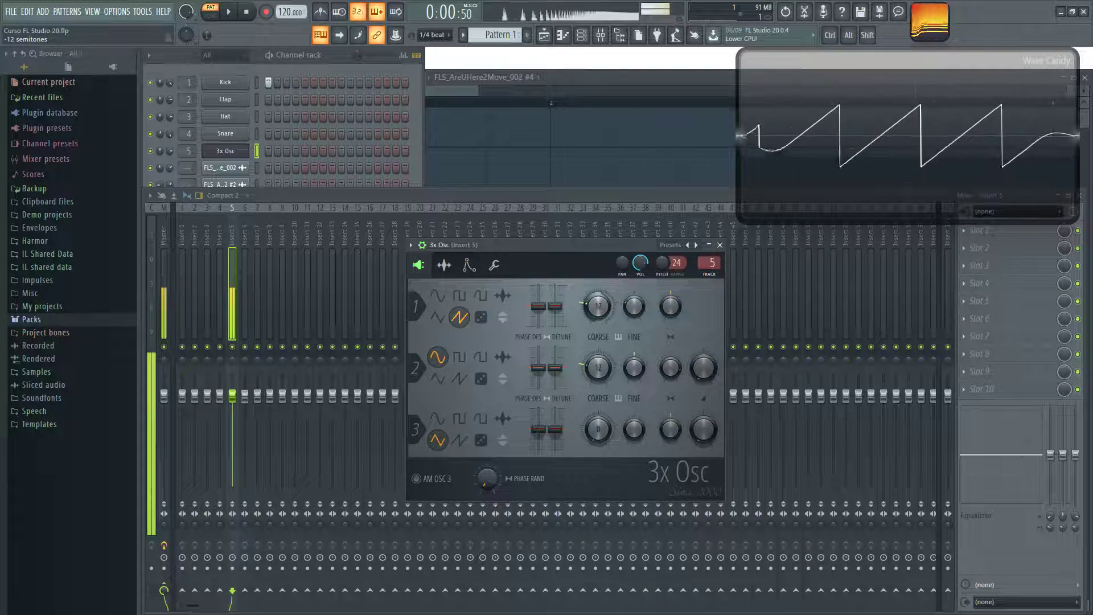
Step: Close the 3x Osc window, load Fruity Chorus in slot 3 of Insert 5, and audition the synth through it
click(720, 245)
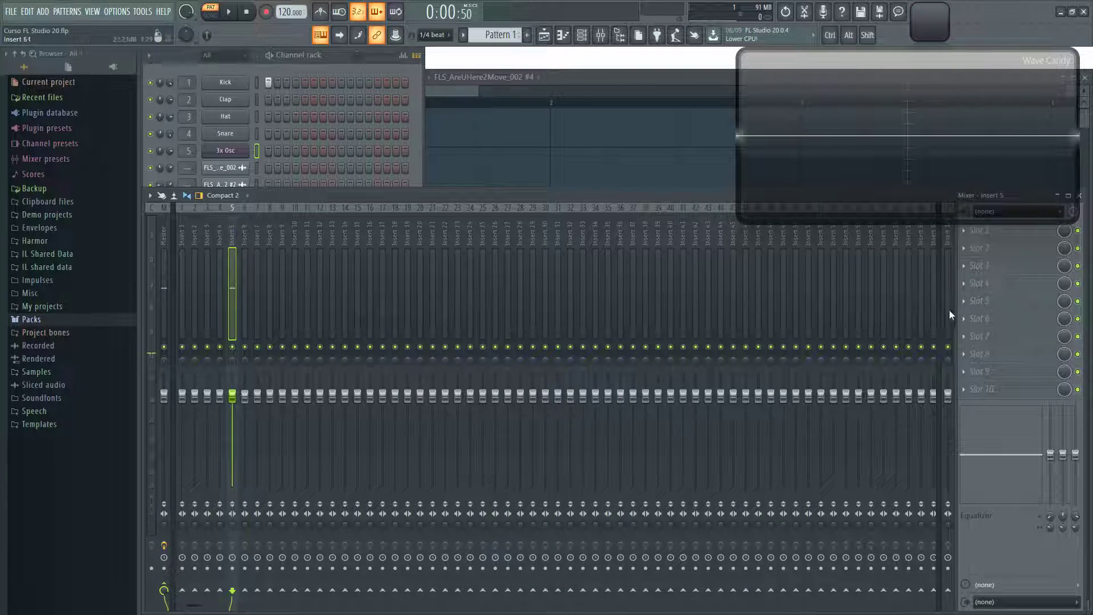
click(972, 266)
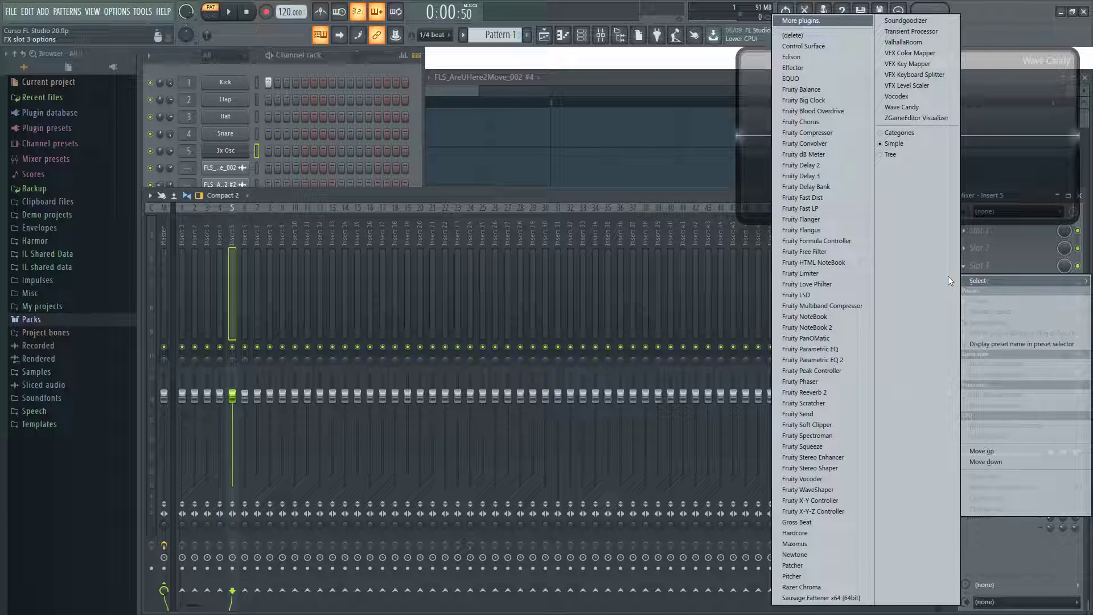
click(826, 123)
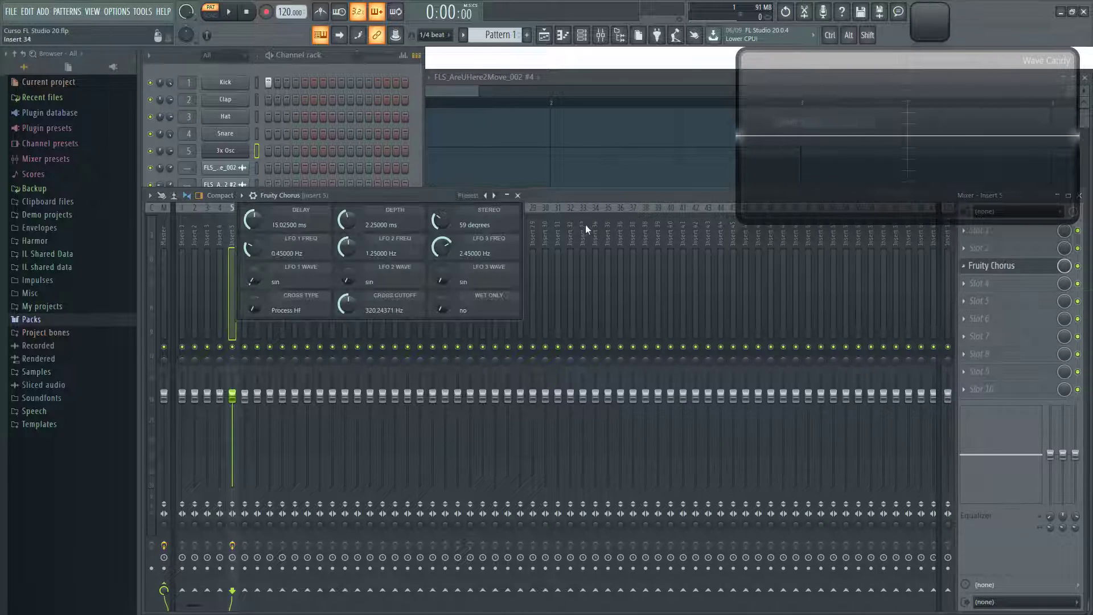
drag(430, 196, 552, 289)
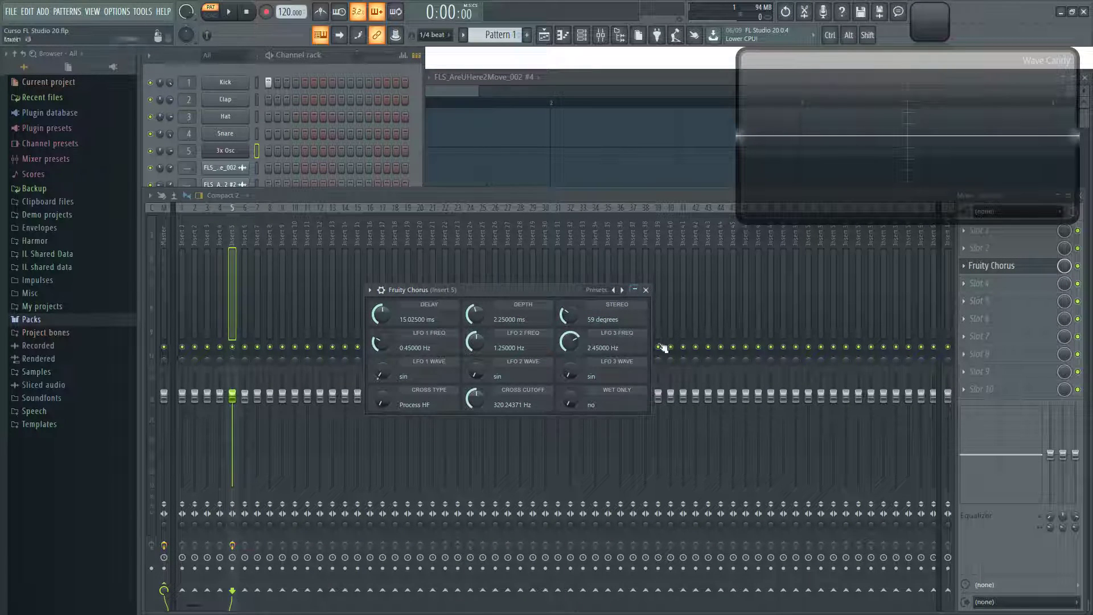
key(z)
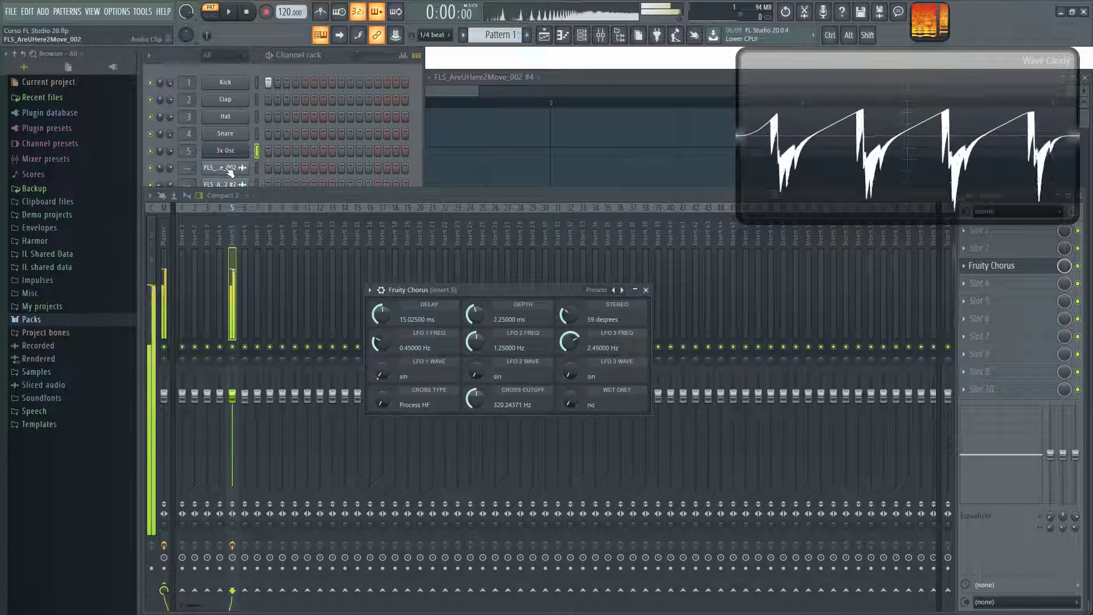
Step: Route the first vocal channel to mixer track 5, audition it through Fruity Chorus, and switch the effect off
click(186, 171)
scroll(188, 167, up, 5)
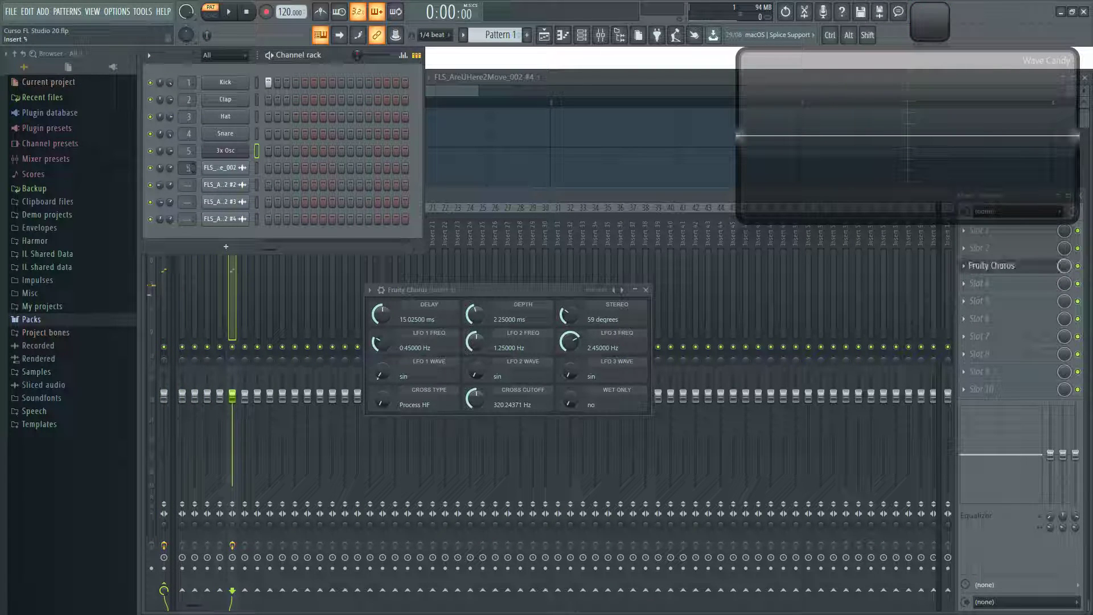
click(257, 167)
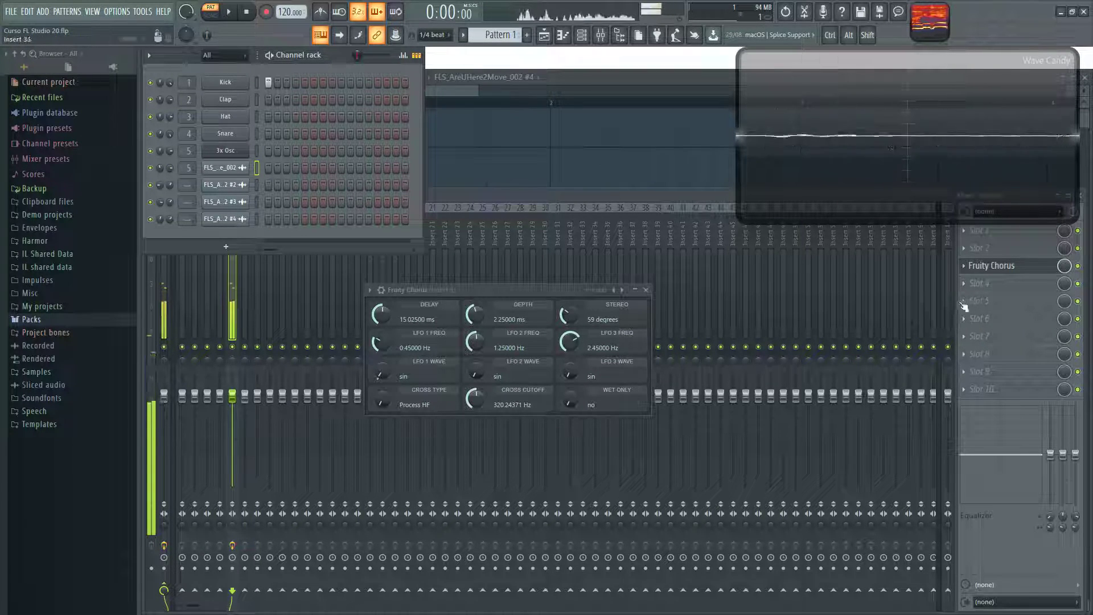
click(1079, 267)
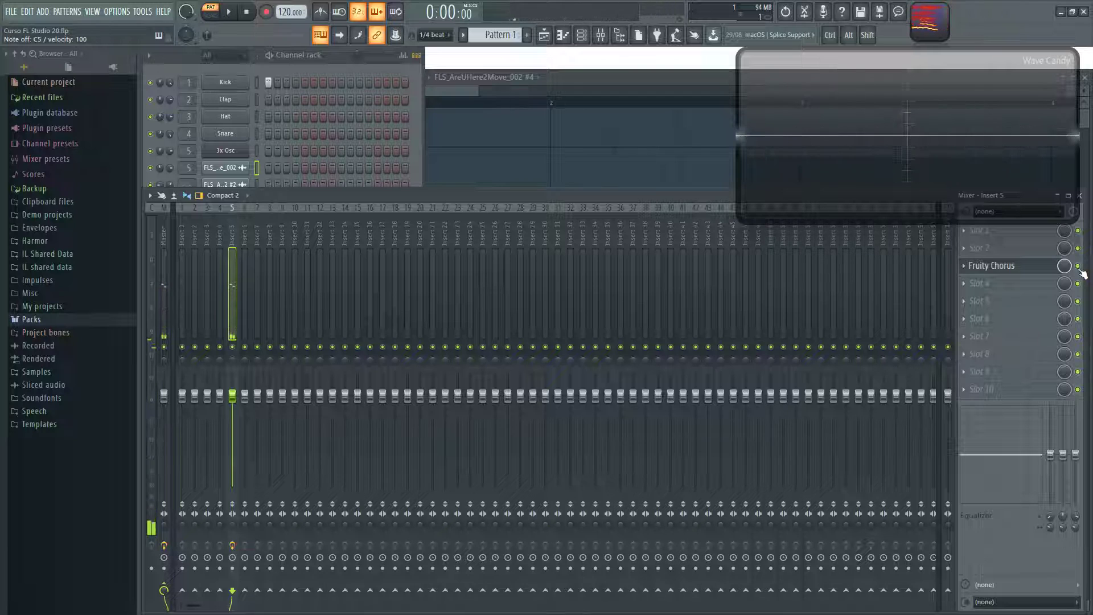
Step: Bring up the 3x Osc channel window above the mixer, turn Fruity Chorus back on and reopen its window
click(235, 151)
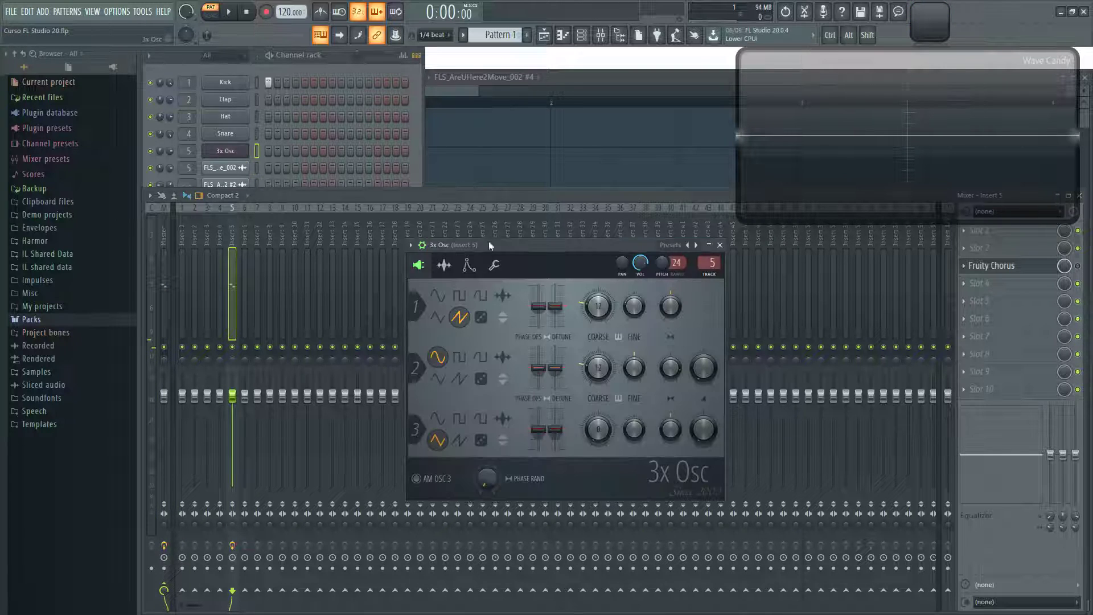
drag(590, 247, 610, 59)
click(991, 266)
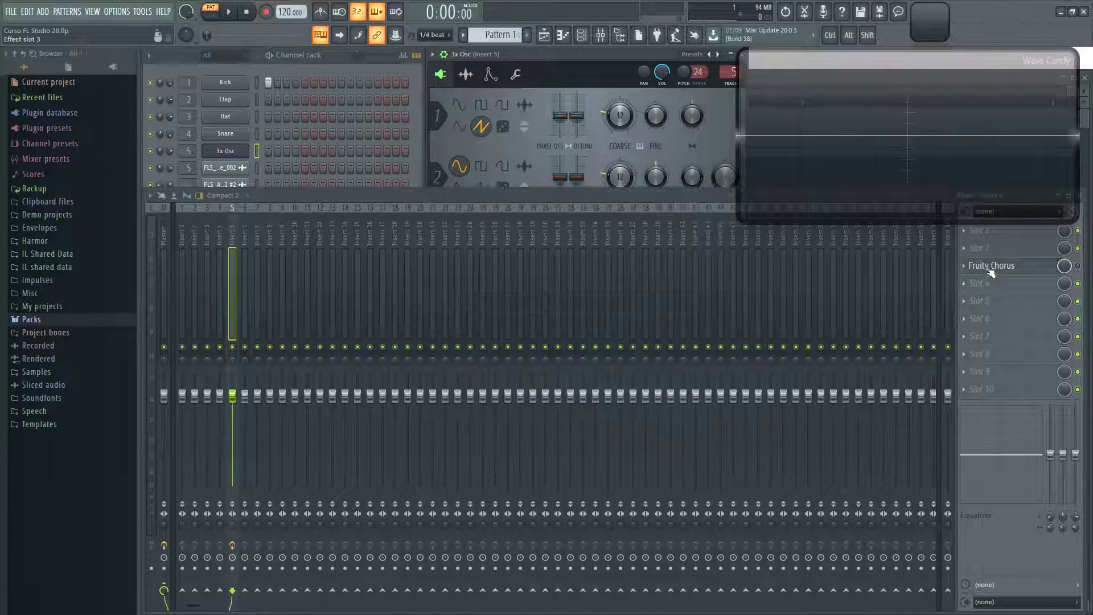
click(1002, 266)
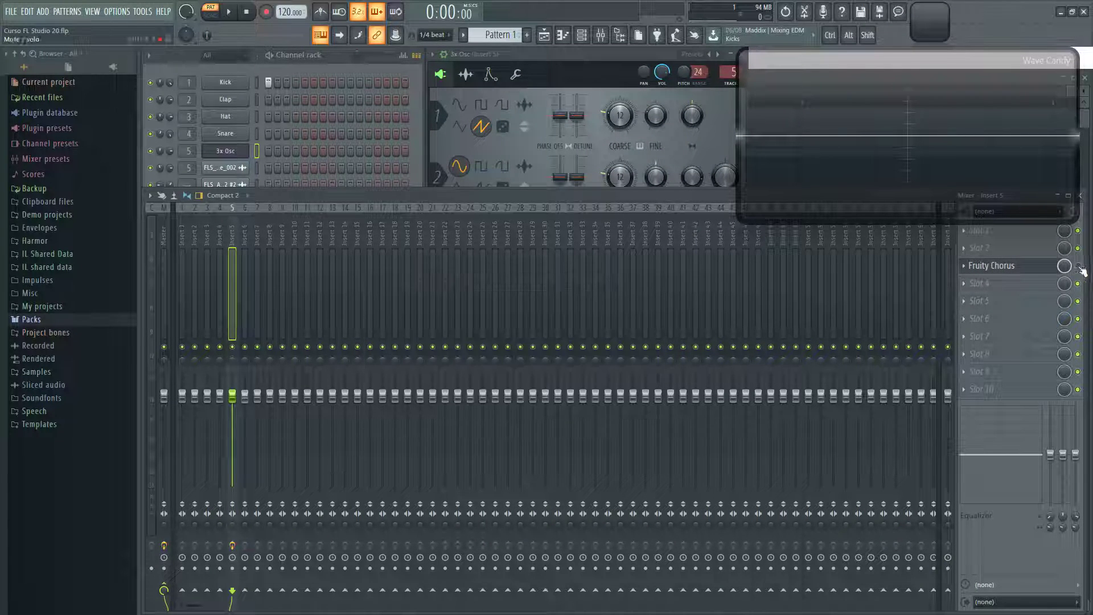
click(997, 265)
drag(467, 288, 460, 265)
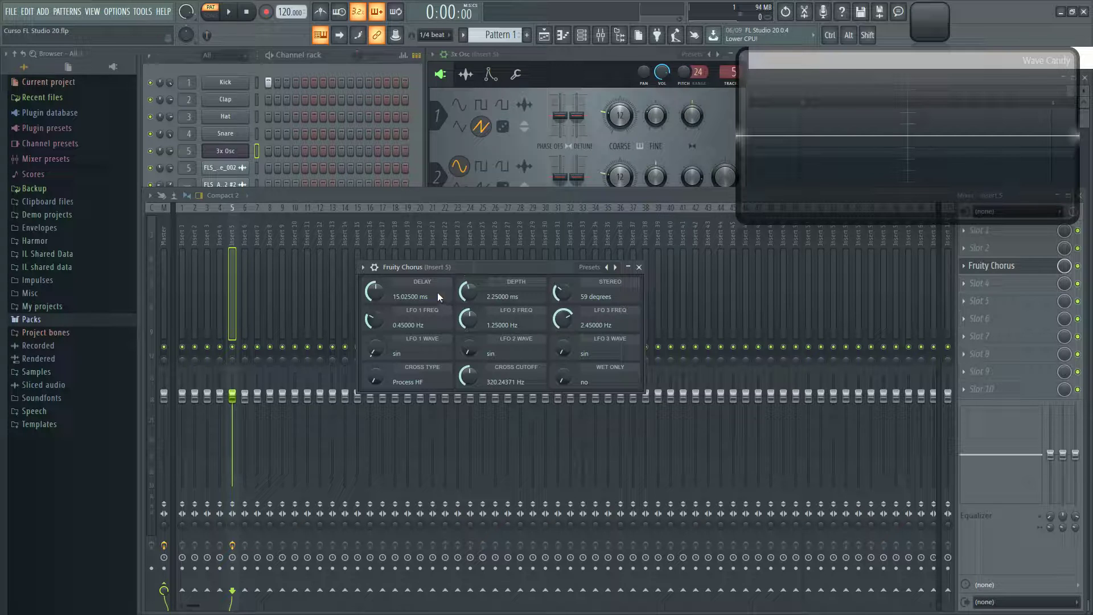
Step: Load the Poly Chorus preset in Fruity Chorus and audition it
key(space)
key(space)
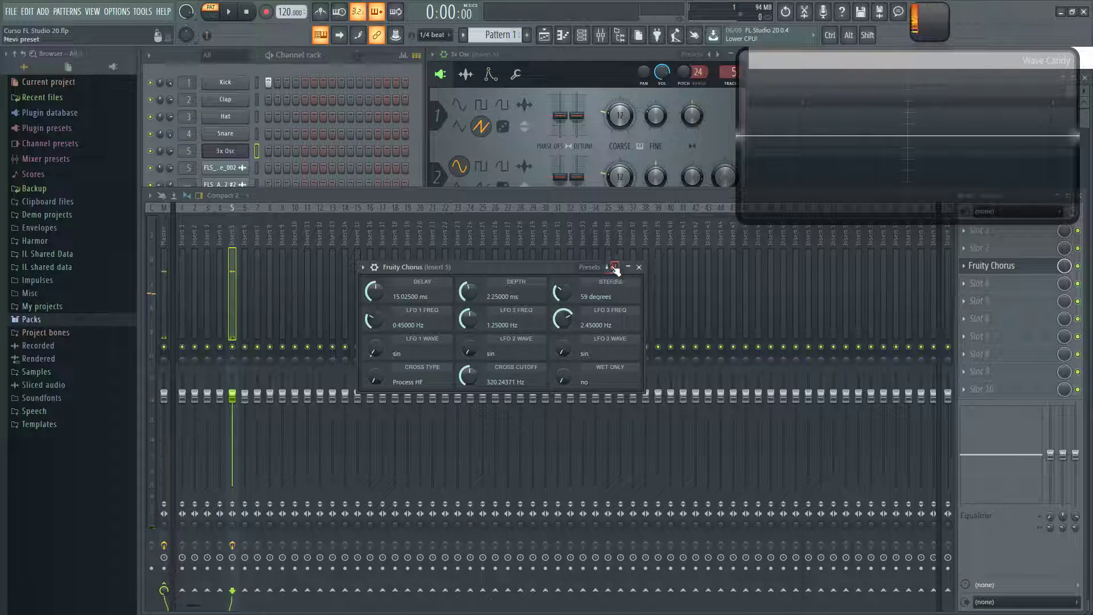
right_click(615, 270)
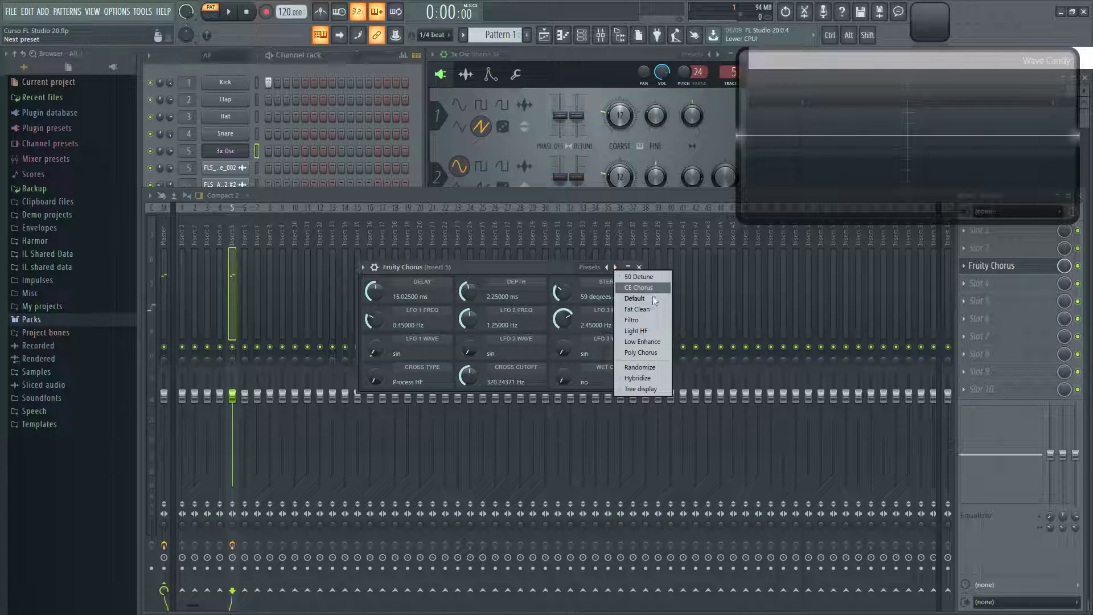
click(643, 352)
key(space)
Step: Step back through the Fruity Chorus presets while playing notes, ending on the Default preset
click(608, 268)
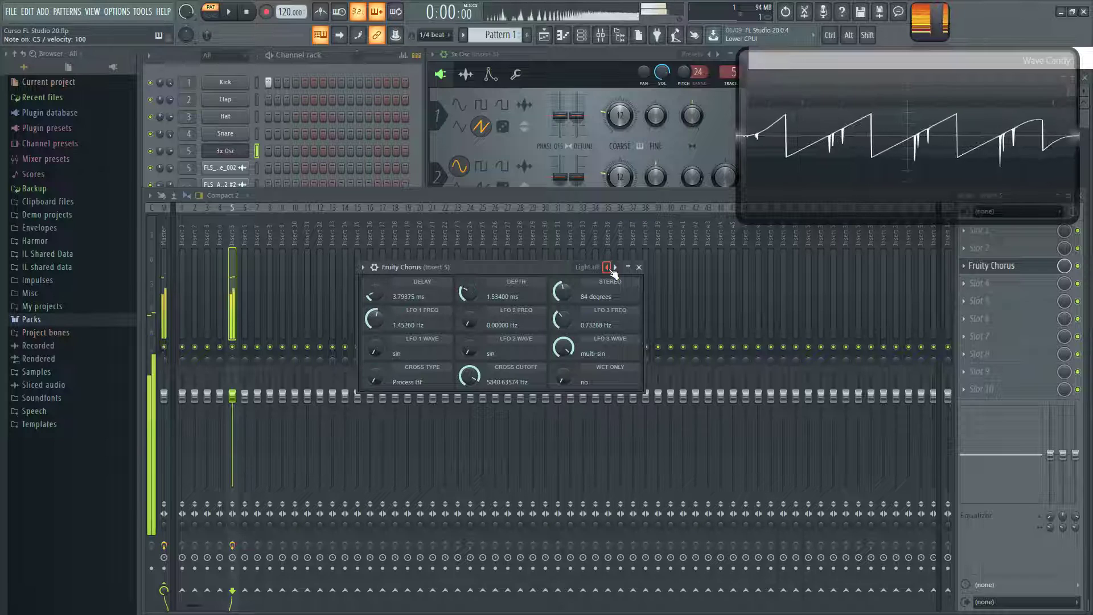
click(607, 268)
click(607, 268)
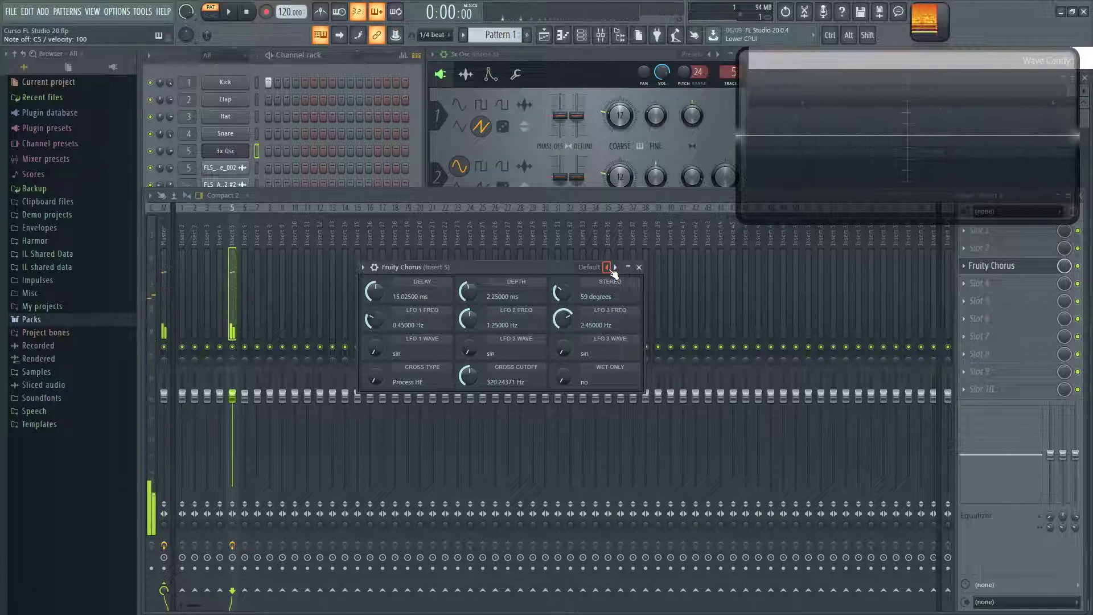
right_click(609, 268)
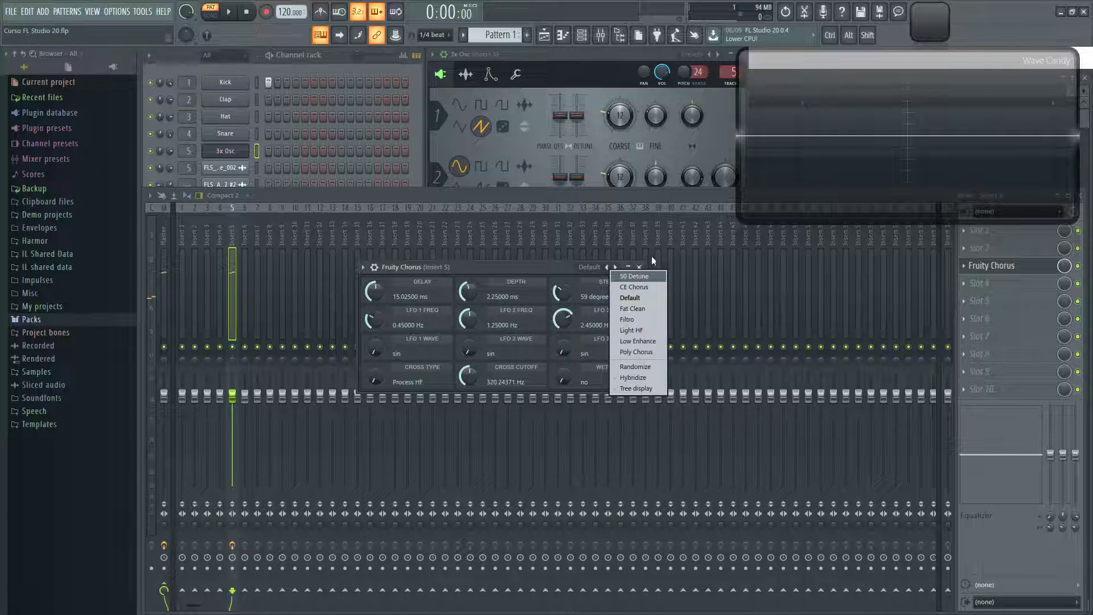
click(640, 301)
Step: Turn the Fruity Chorus delay, depth, stereo, all three LFO frequencies and cross cutoff down to their minimum values
drag(561, 268, 573, 258)
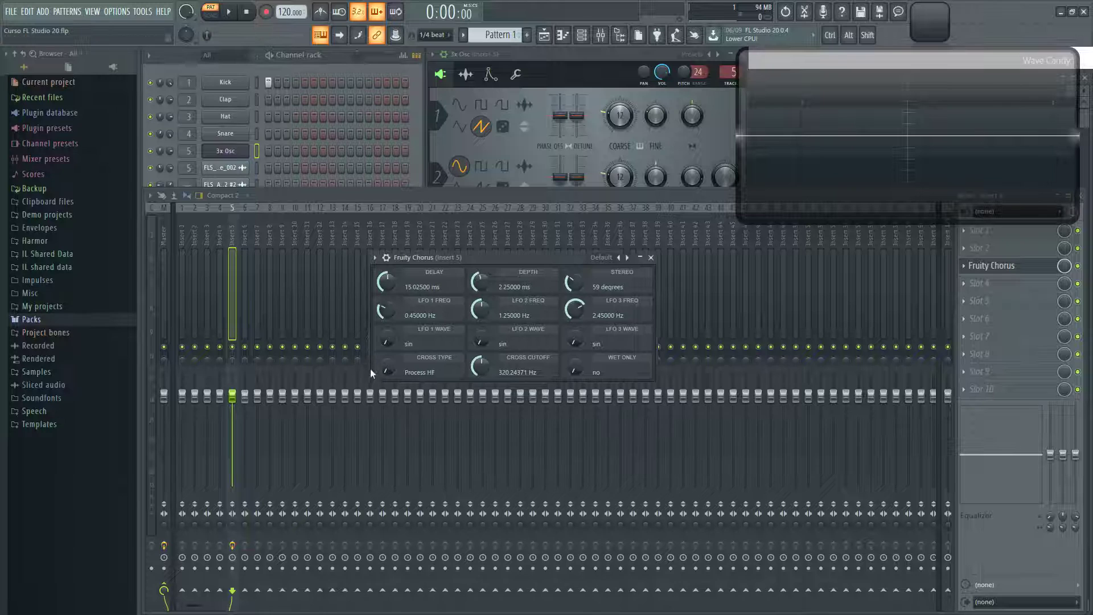
drag(387, 283, 480, 305)
drag(573, 281, 581, 341)
drag(481, 366, 481, 393)
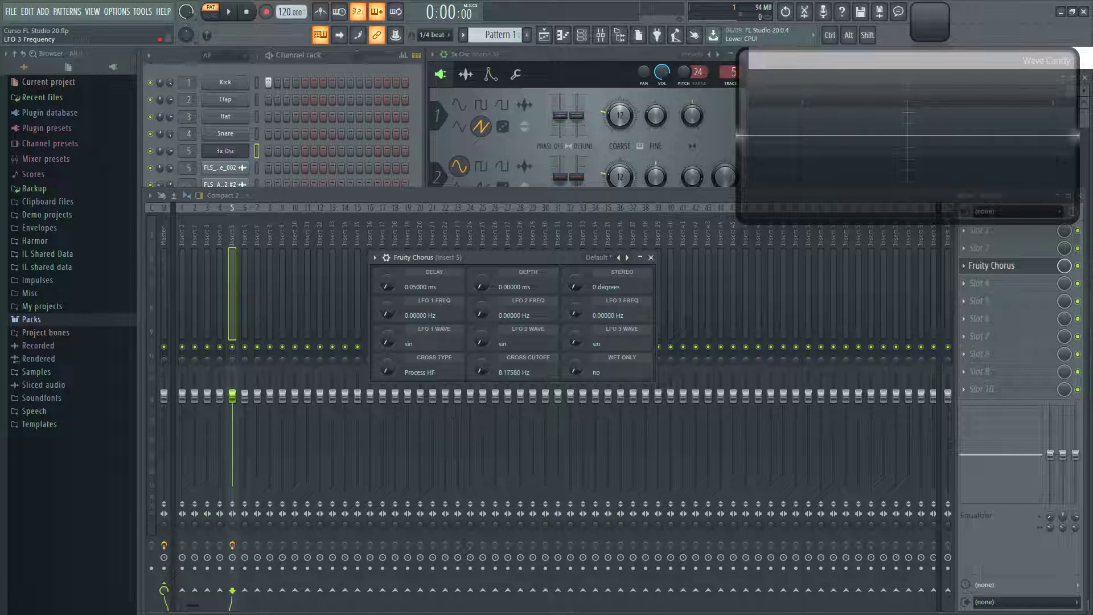
drag(453, 257, 464, 262)
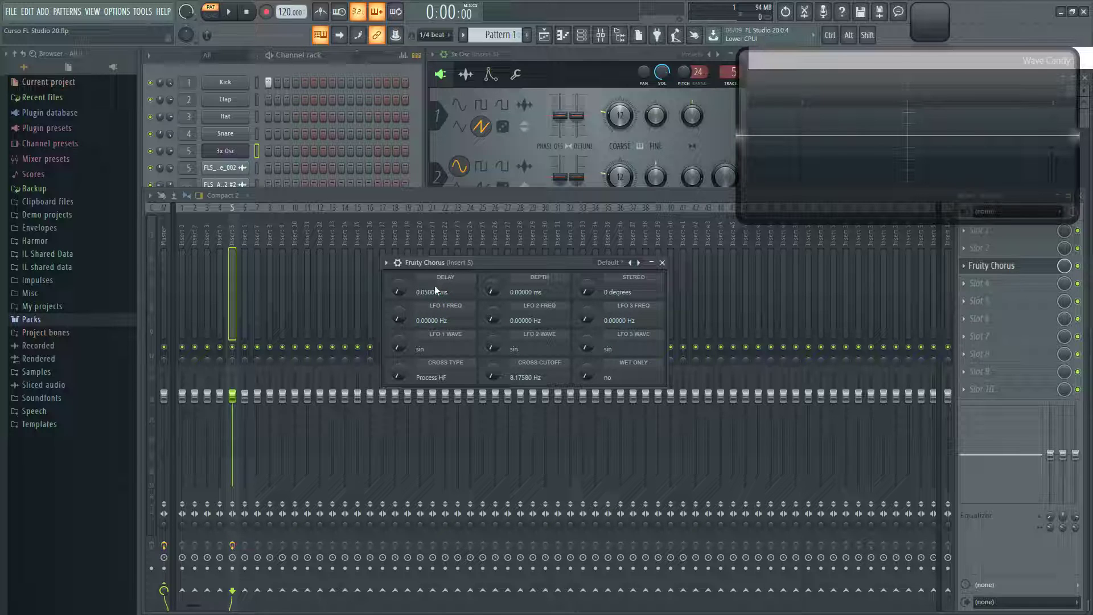
drag(457, 263, 477, 276)
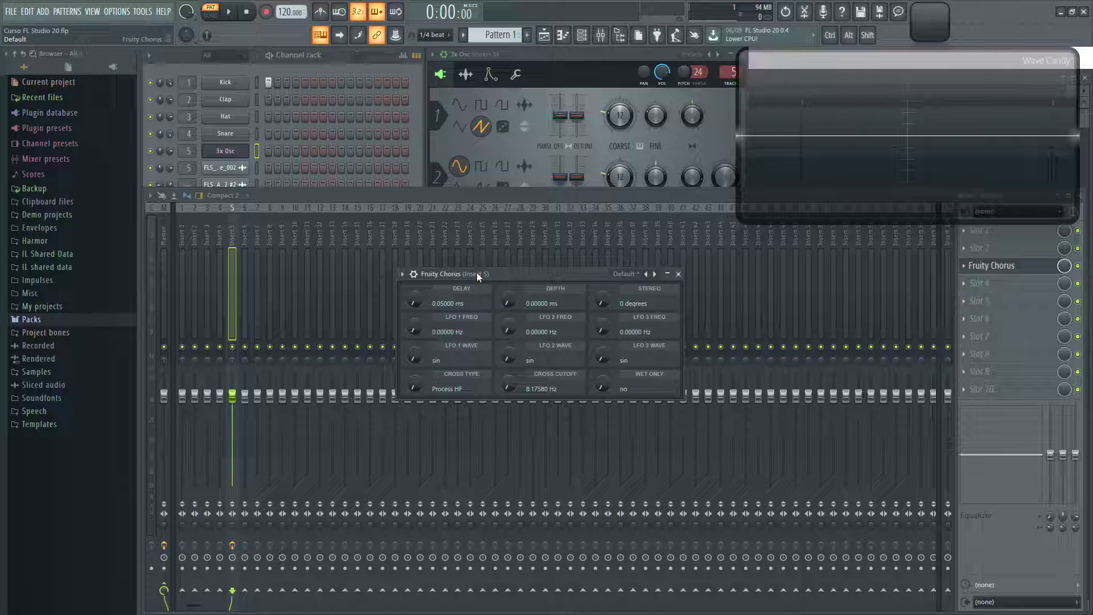
Step: Compare the 3x Osc sound with Fruity Chorus bypassed and enabled at minimum settings, and reopen the effect's window
drag(414, 302, 416, 276)
drag(458, 307, 457, 347)
drag(460, 305, 423, 341)
click(1077, 268)
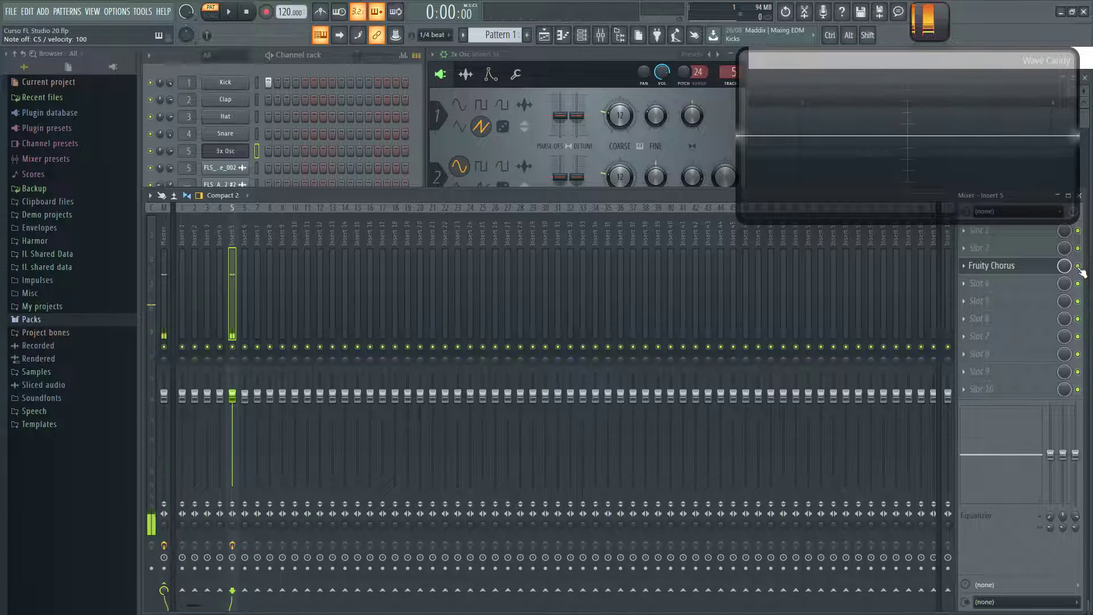
click(1014, 265)
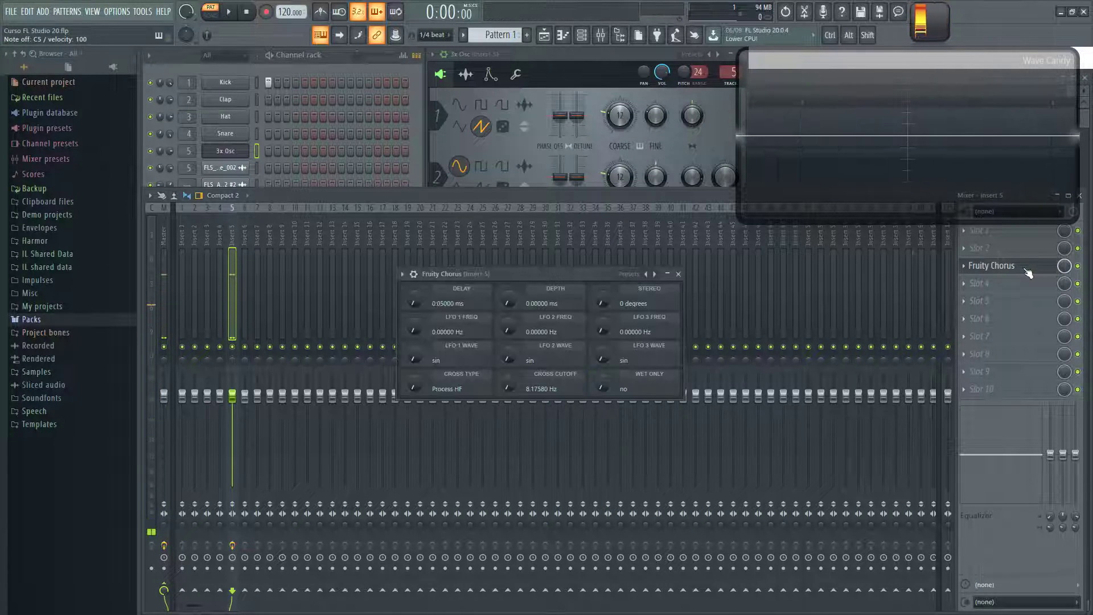
drag(546, 281, 504, 266)
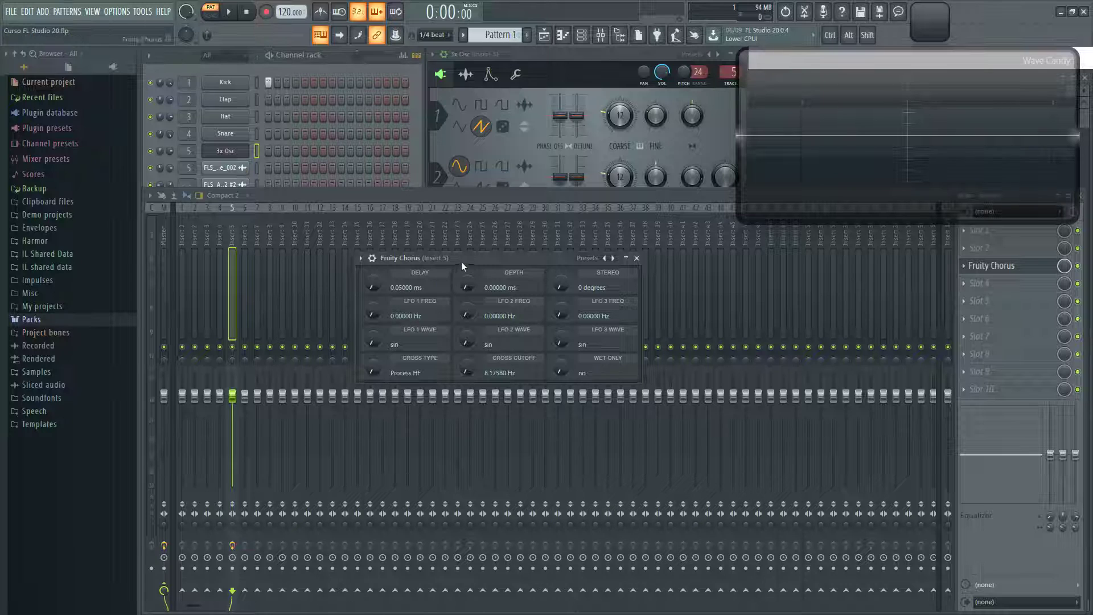
drag(477, 261, 477, 265)
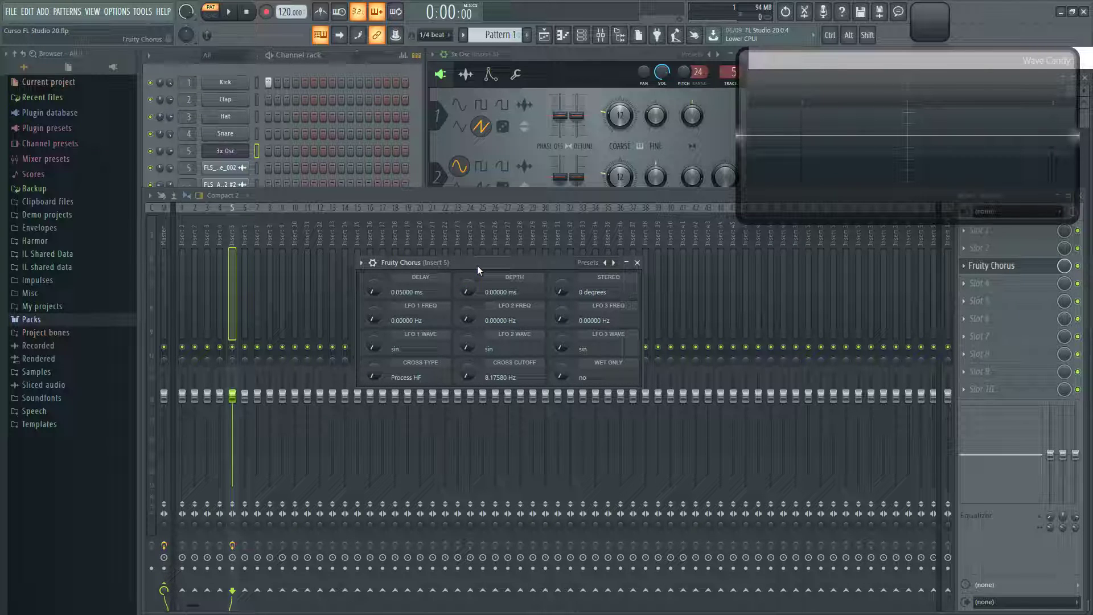
Step: Sweep the Fruity Chorus delay up and down, reaching 30 ms, while playing a 3x Osc note
mouse_move(373, 290)
mouse_down()
mouse_move(373, 256)
mouse_move(381, 294)
mouse_up()
scroll(380, 294, down, 3)
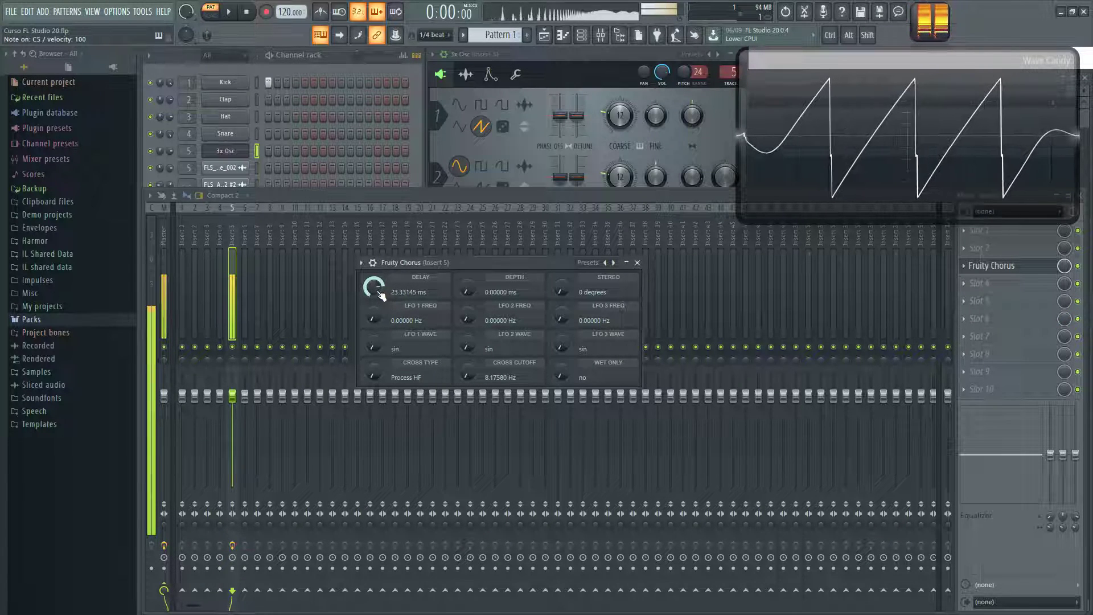
scroll(380, 294, down, 5)
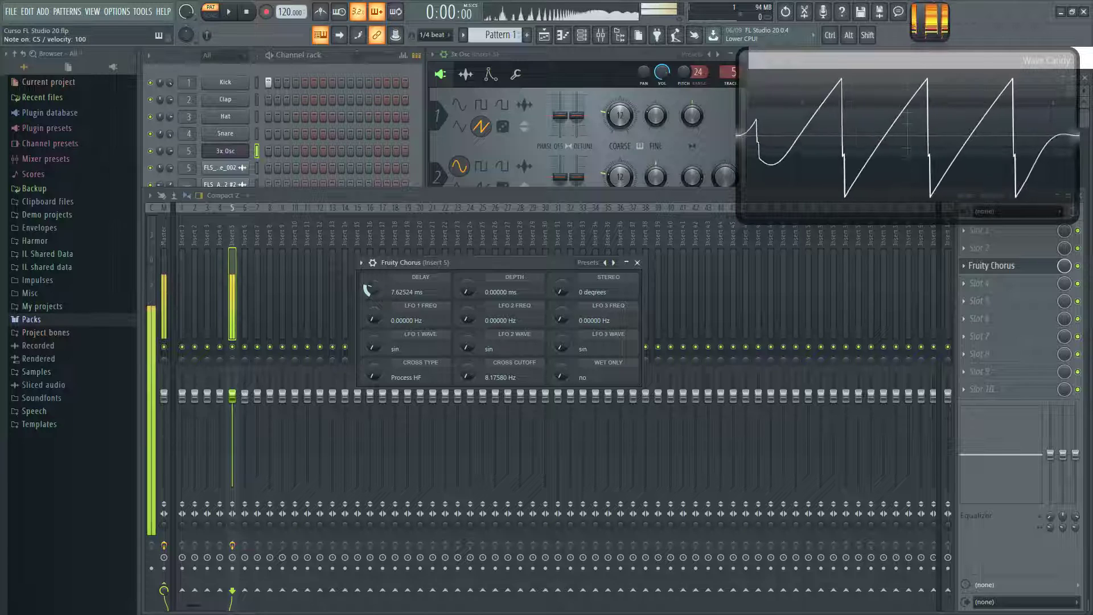
scroll(379, 295, up, 5)
scroll(380, 294, down, 1)
scroll(380, 293, up, 2)
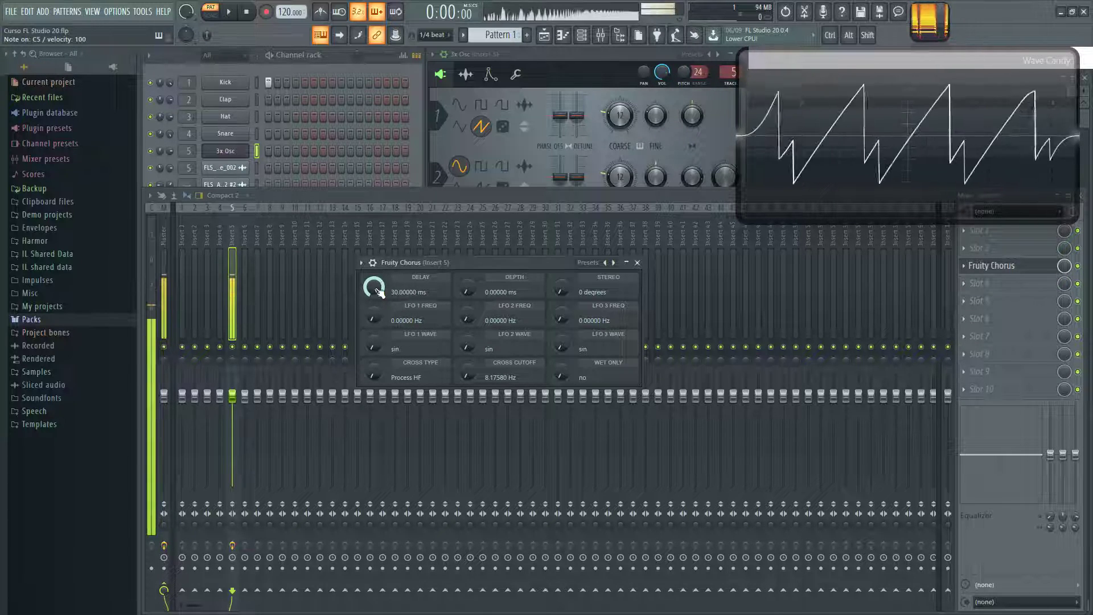
scroll(385, 292, down, 2)
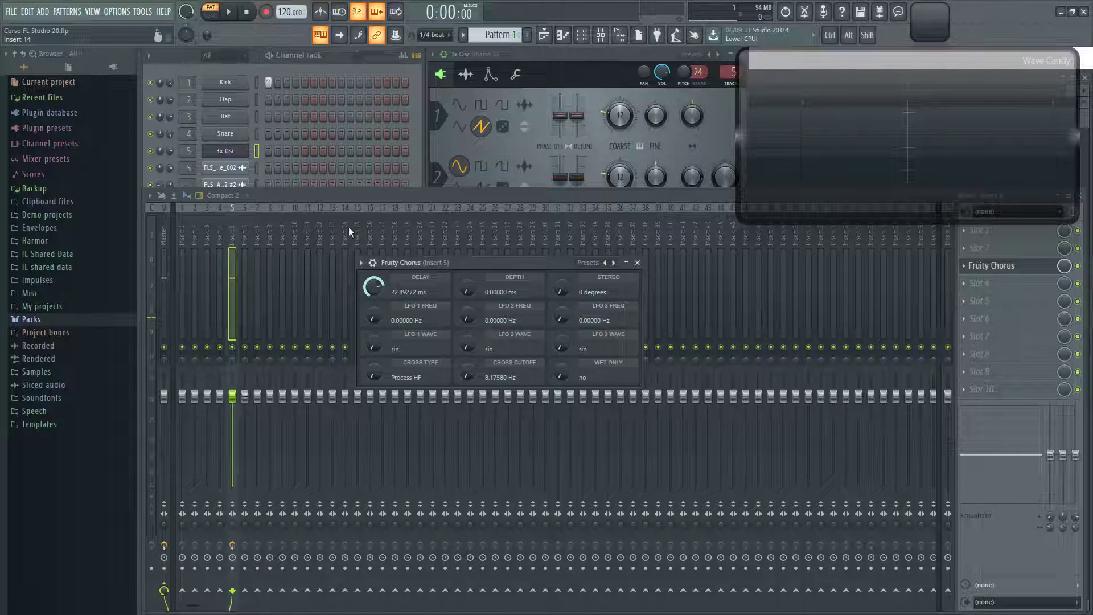
Step: Audition the vocal channel with the Fruity Chorus delay at 30 ms, reselect 3x Osc, and set the delay to 15.025 ms
click(258, 169)
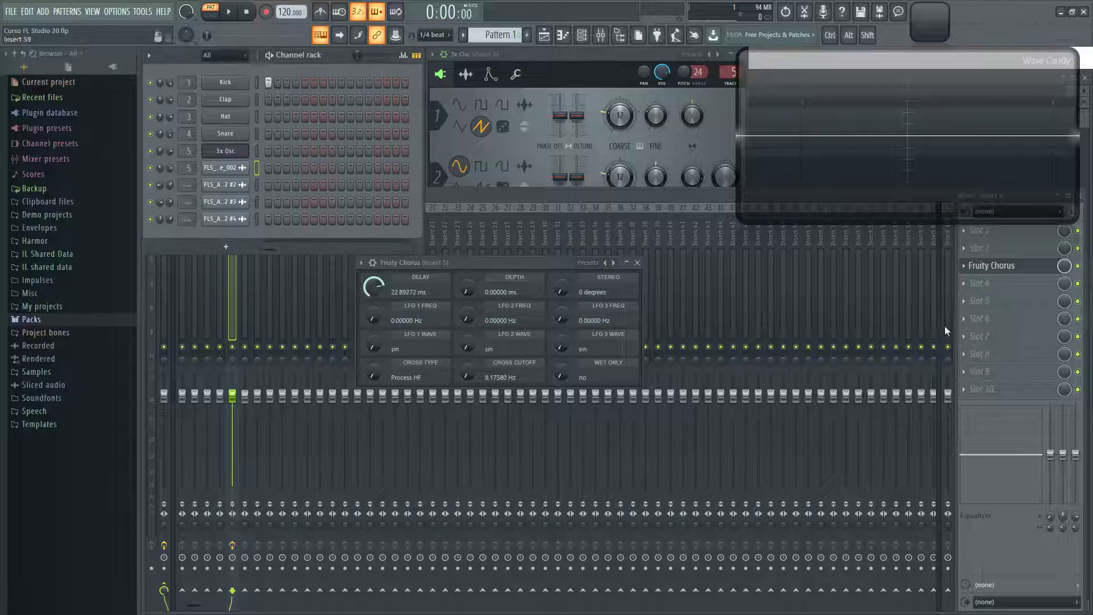
drag(374, 293, 363, 299)
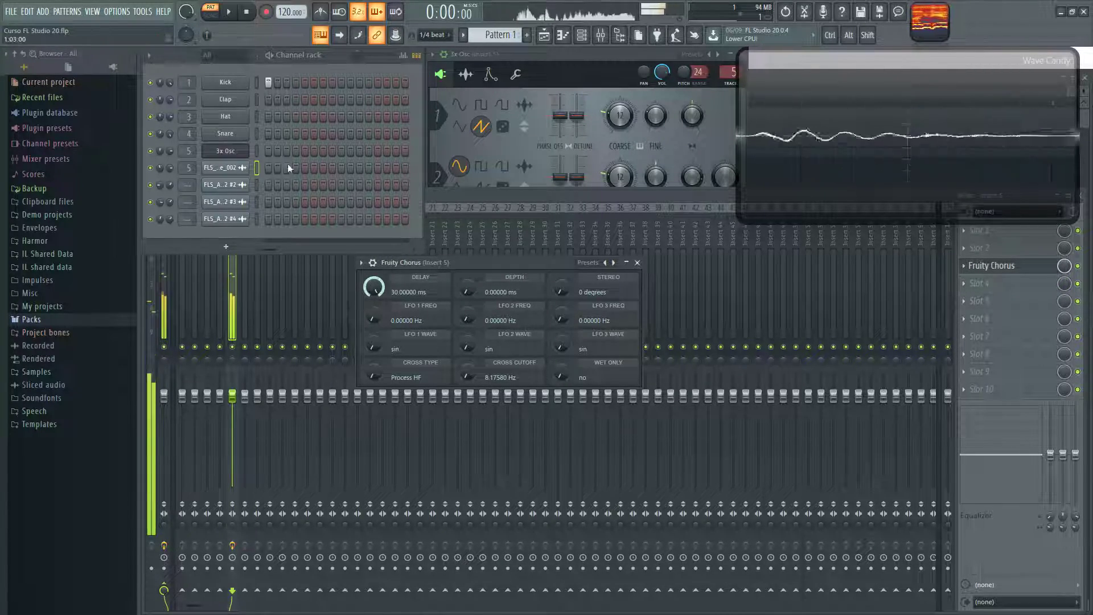
click(256, 150)
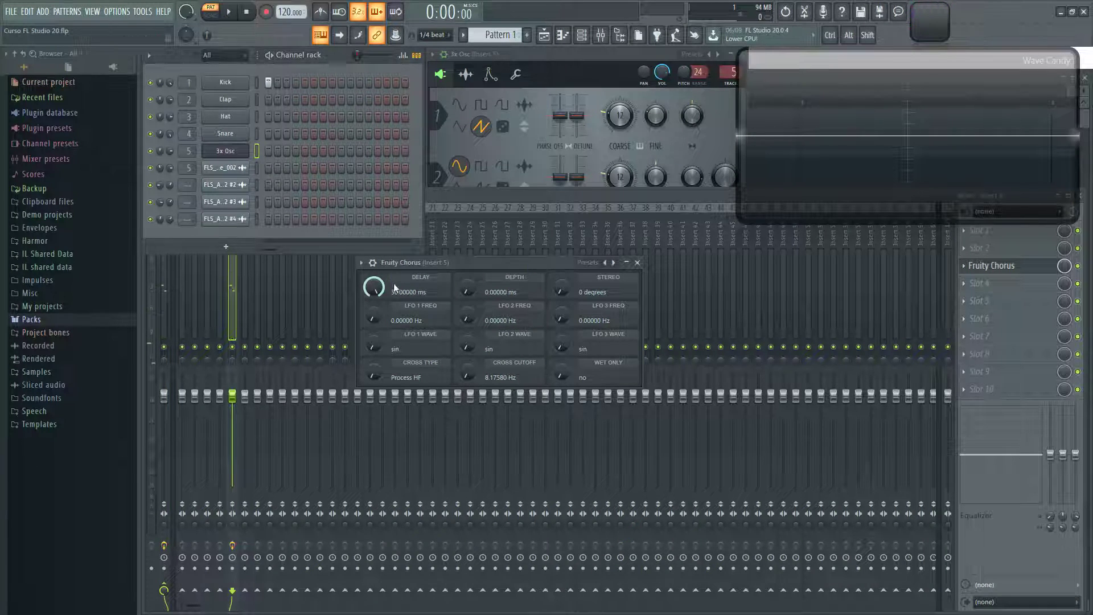
drag(374, 292, 374, 291)
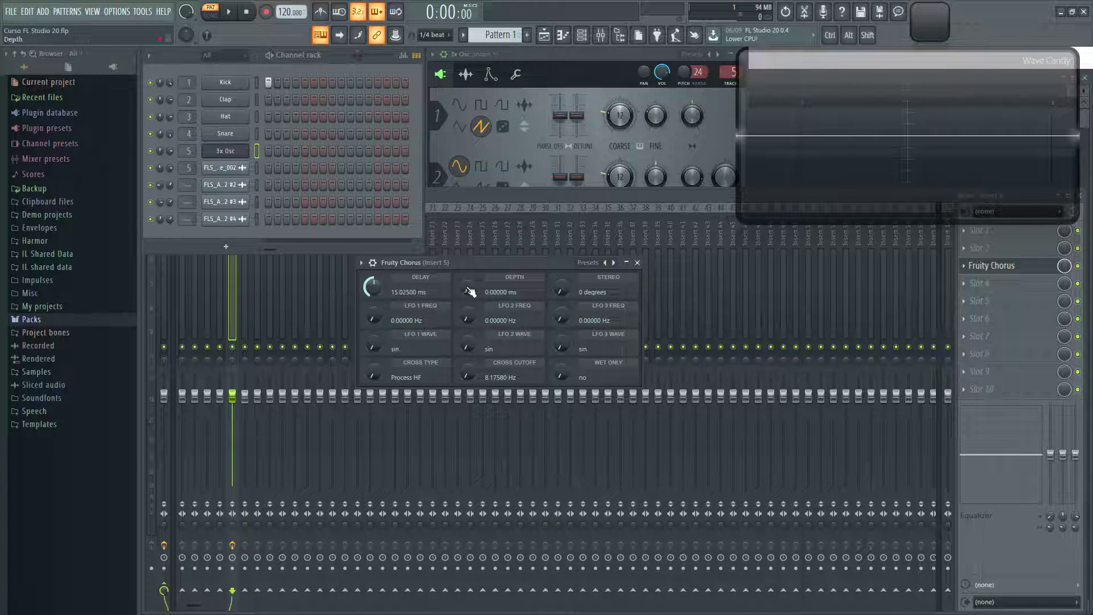
Step: Reposition the Fruity Chorus window and set the depth to 5 ms
drag(500, 262, 457, 295)
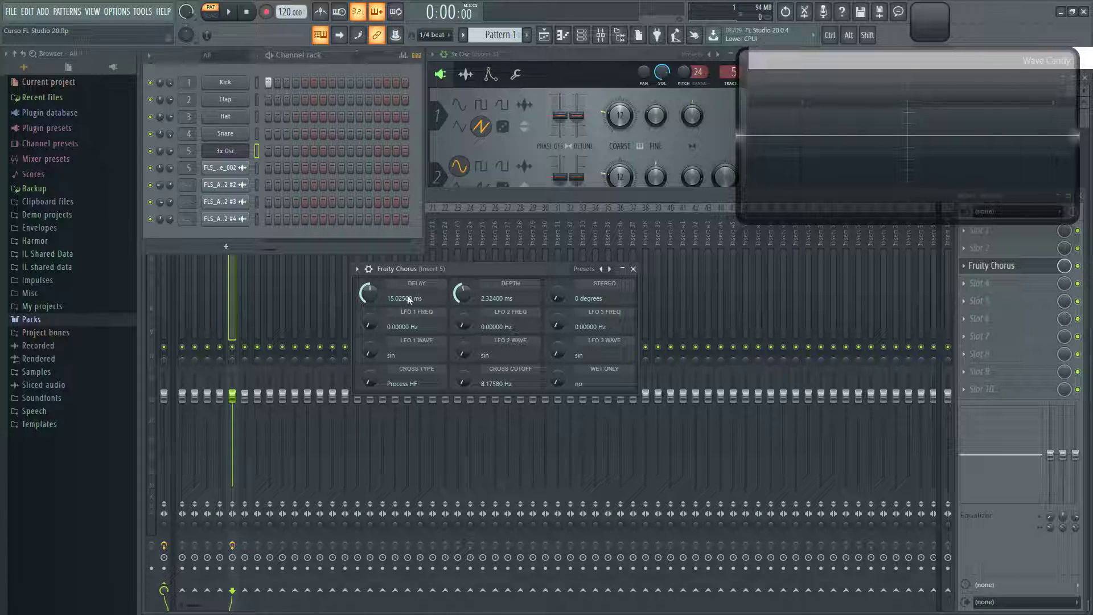
drag(464, 294, 463, 322)
drag(469, 302, 469, 273)
Step: Raise the Fruity Chorus LFO 1, 2 and 3 frequencies to 0.00125, 0.02165 and 0.35805 Hz while auditioning
scroll(391, 326, up, 1)
scroll(463, 324, up, 2)
scroll(557, 322, up, 5)
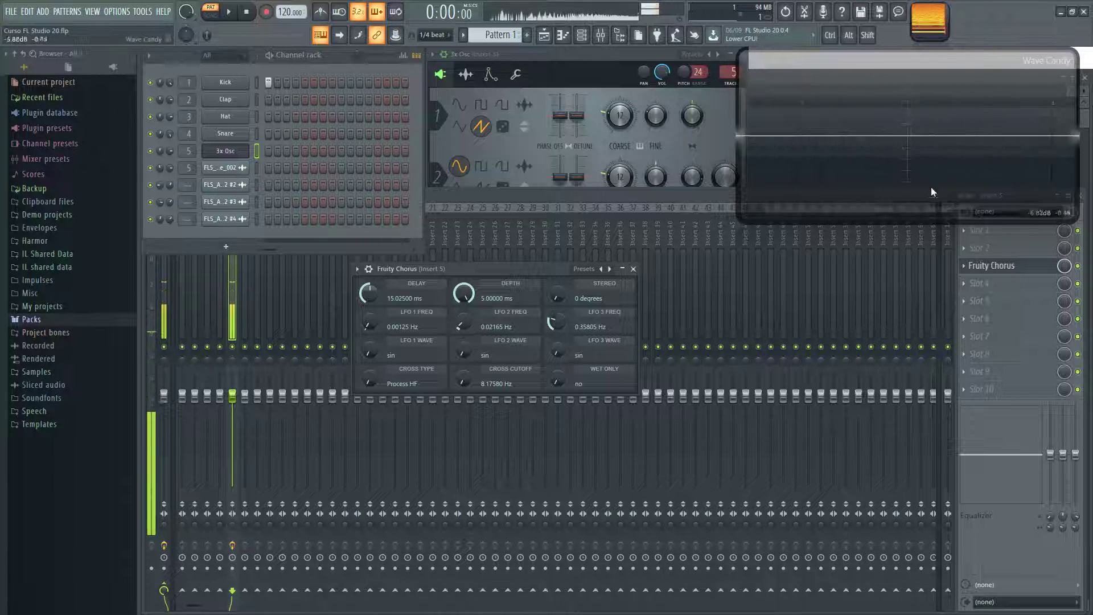
Step: Sweep the Fruity Chorus depth from 0.05 ms up to 5 ms while playing a 3x Osc note
scroll(464, 292, down, 5)
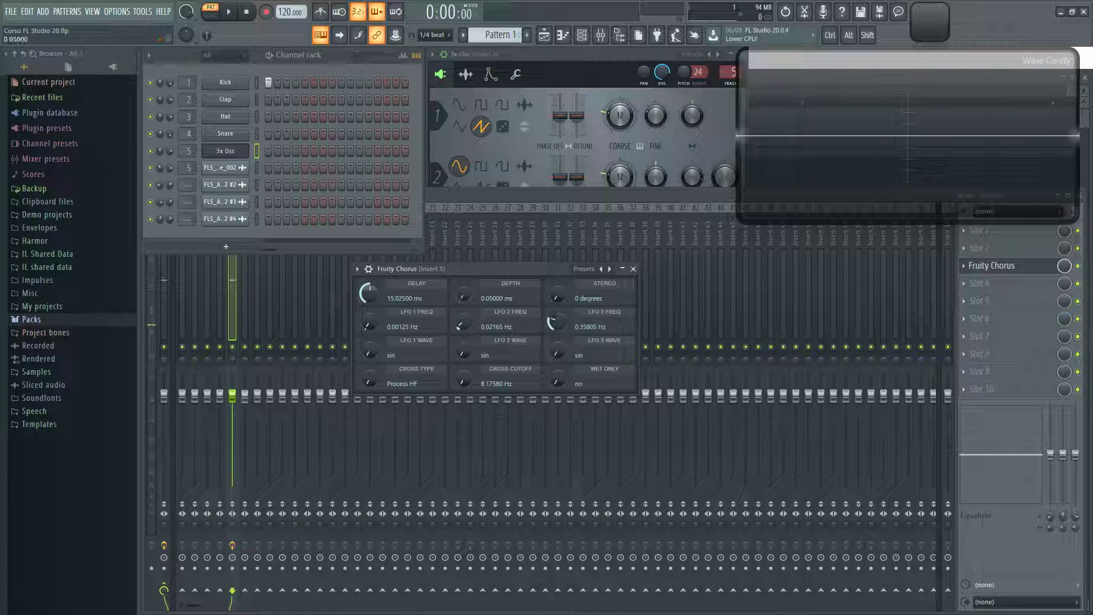
drag(462, 297, 487, 335)
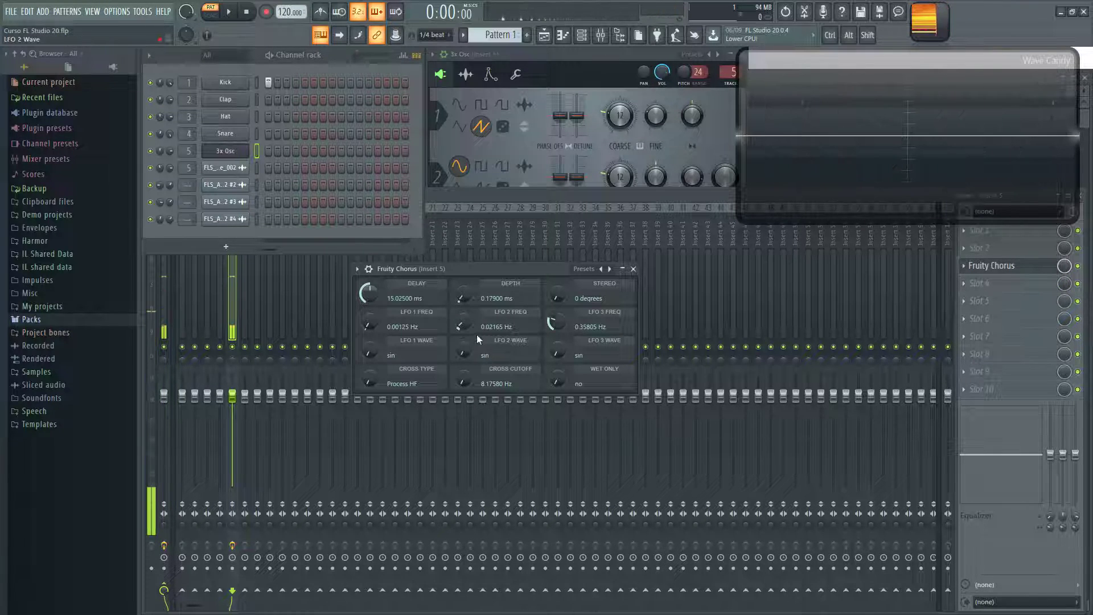
drag(462, 297, 462, 273)
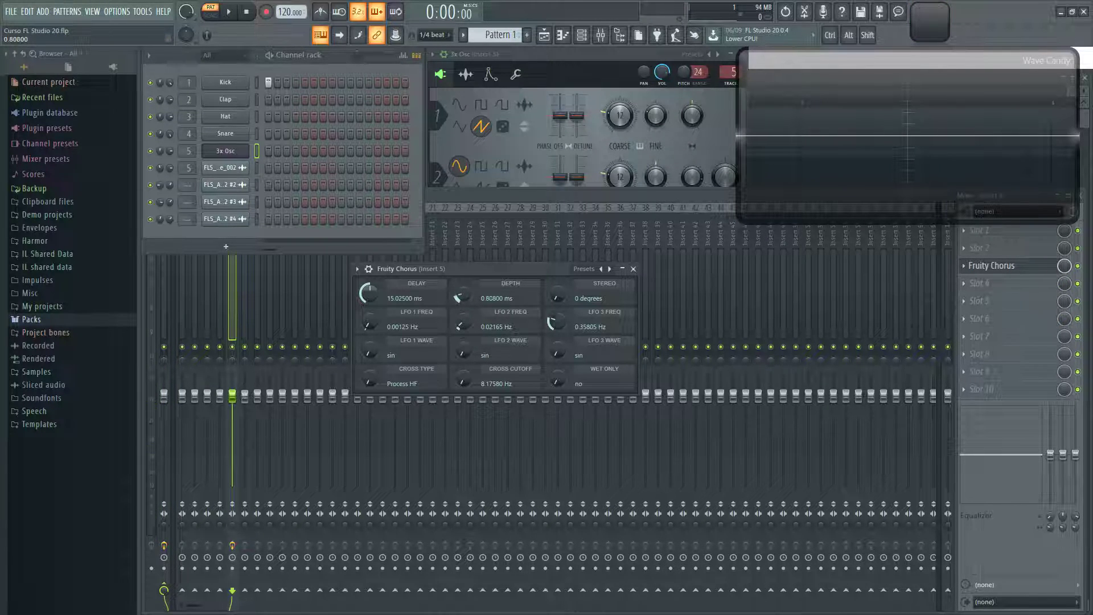
key(z)
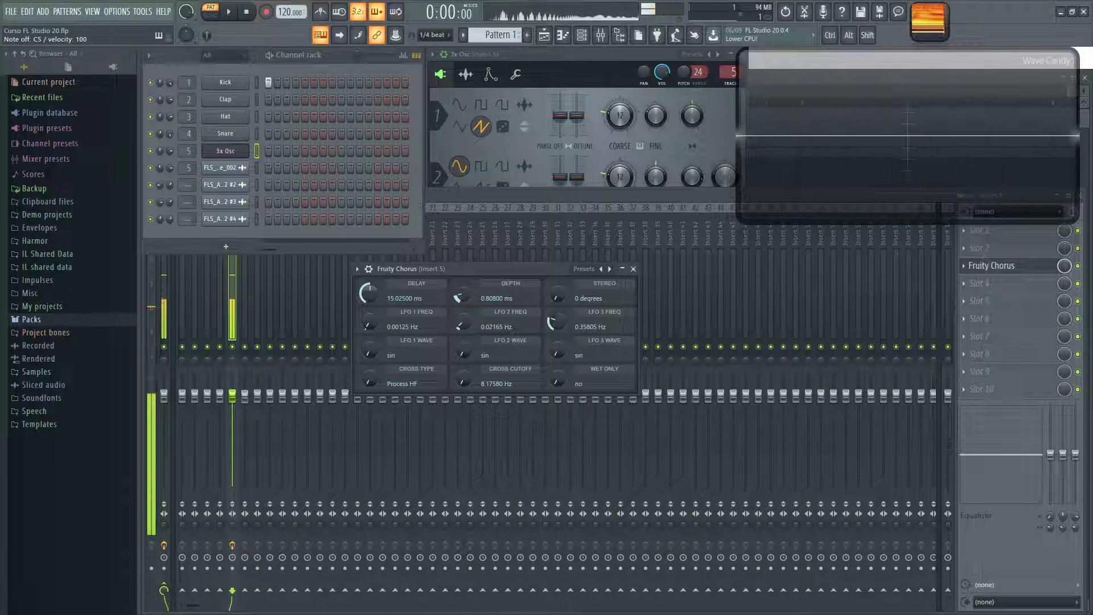
scroll(467, 301, up, 5)
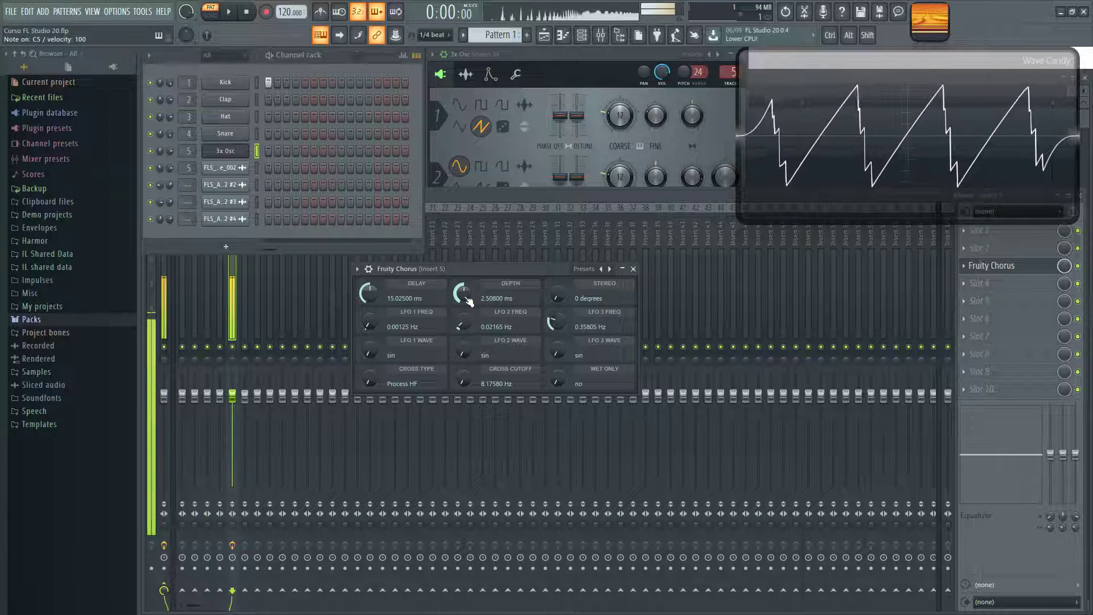
scroll(467, 294, up, 8)
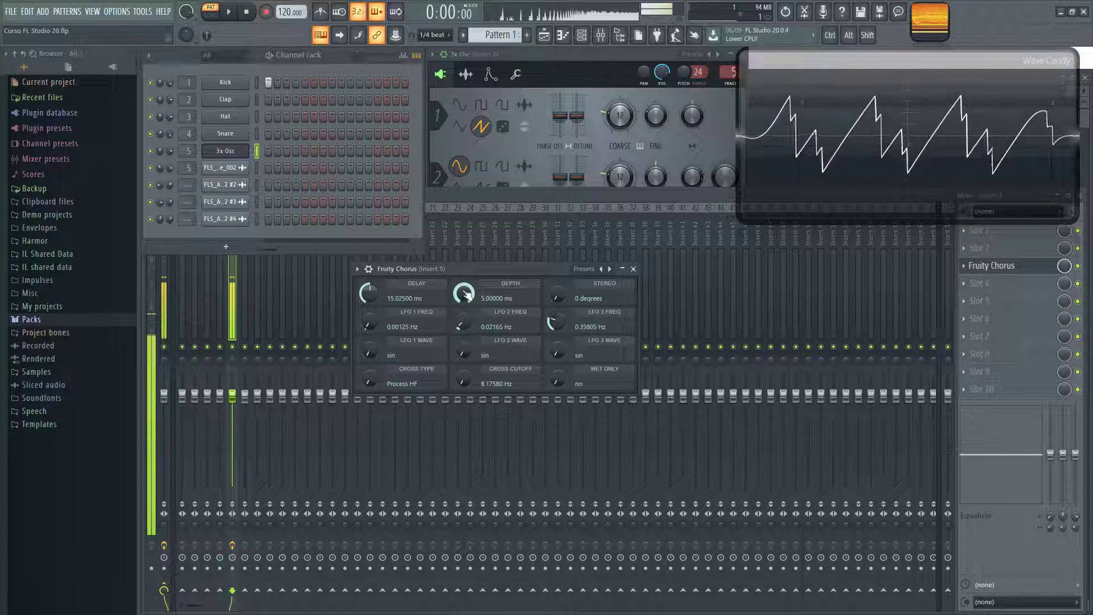
Step: Lower the Fruity Chorus depth to 2.25 ms and reset the LFO 1, 2 and 3 frequencies to 0 Hz
scroll(462, 324, down, 3)
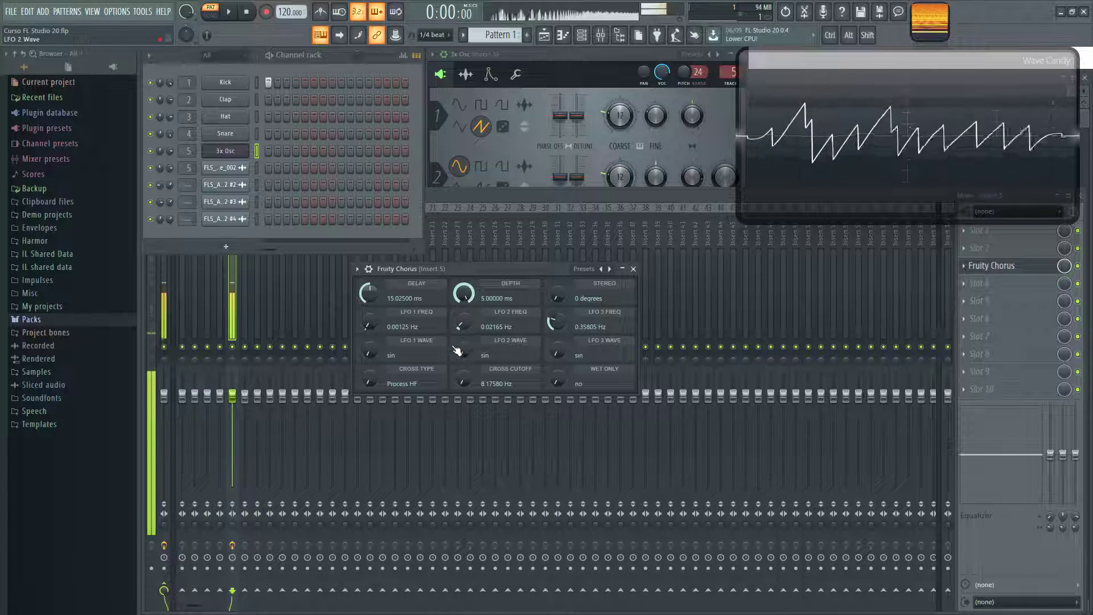
scroll(369, 323, down, 3)
scroll(557, 324, down, 5)
scroll(462, 293, down, 6)
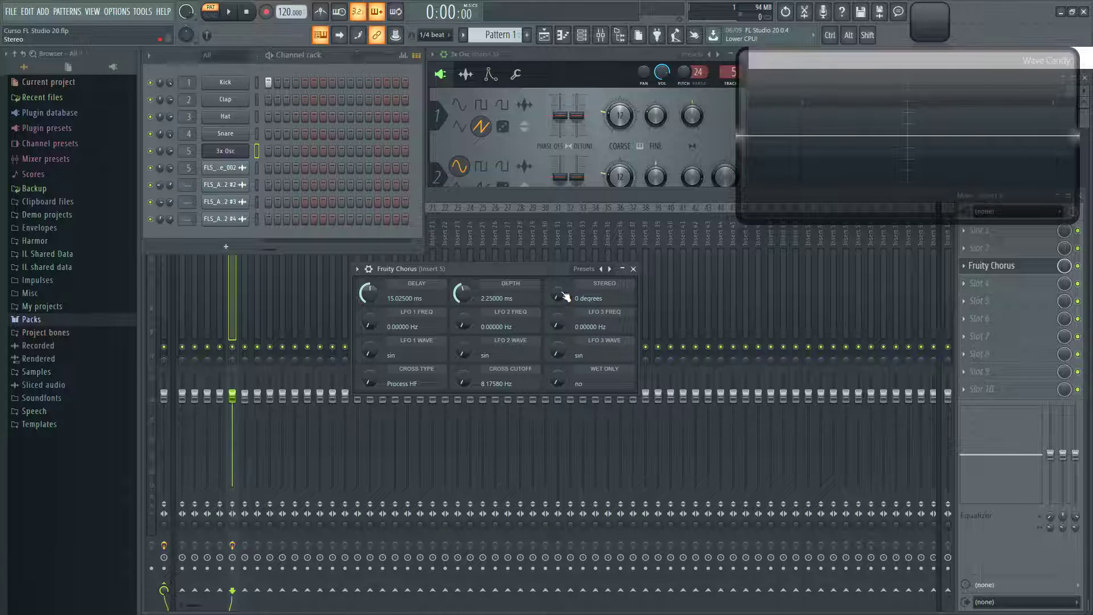
Step: Try LFO 1, 2 and 3 frequencies of 0.06317, 0.20726 and 0.98531 Hz, and return all three to 0 Hz
scroll(369, 324, up, 3)
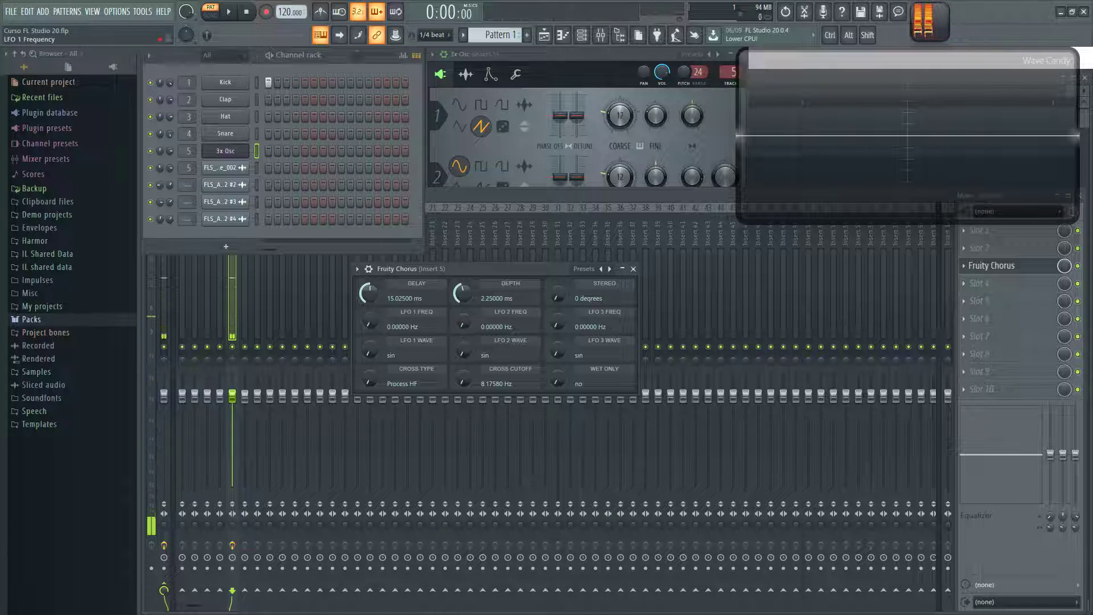
scroll(466, 325, up, 5)
scroll(557, 324, up, 7)
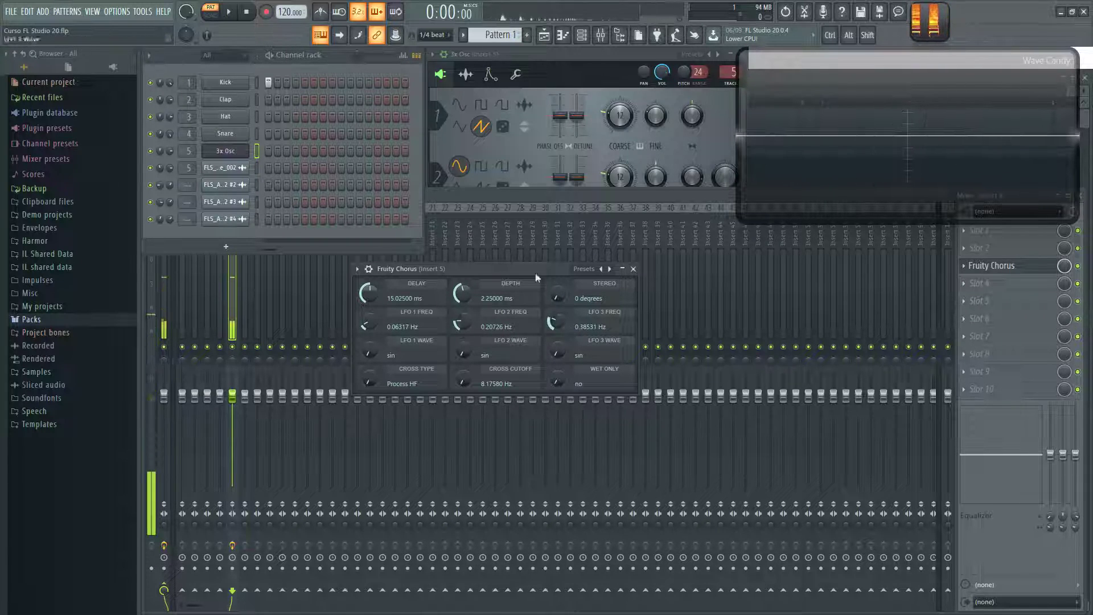
scroll(463, 324, down, 5)
scroll(369, 325, down, 3)
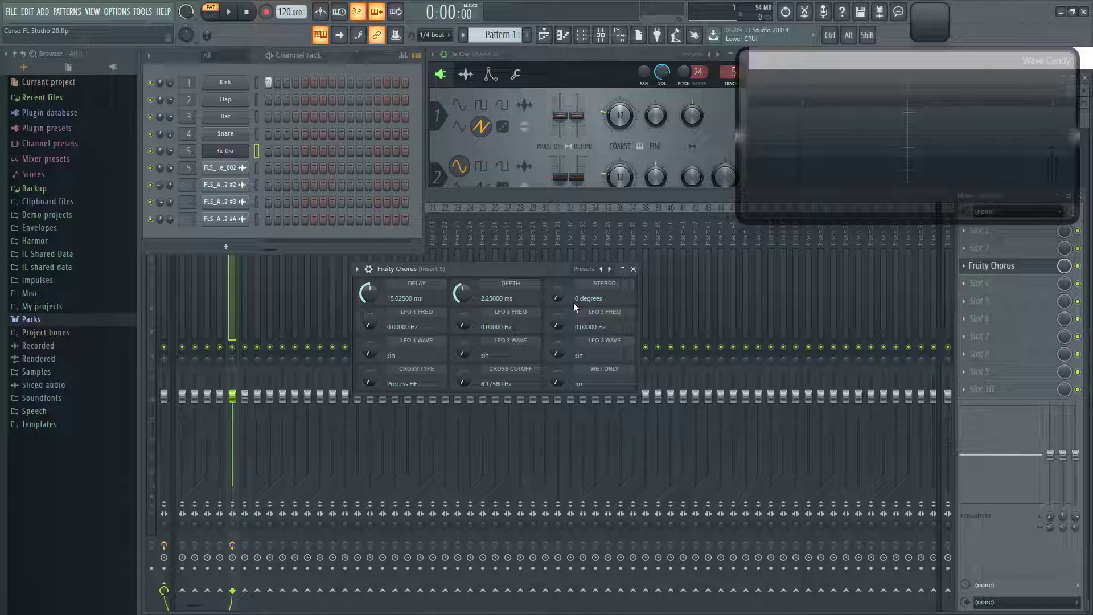
Step: Set the Fruity Chorus stereo to 60 degrees, sweep it while playing a note, and settle on 116 degrees
drag(557, 298, 562, 321)
scroll(563, 299, up, 5)
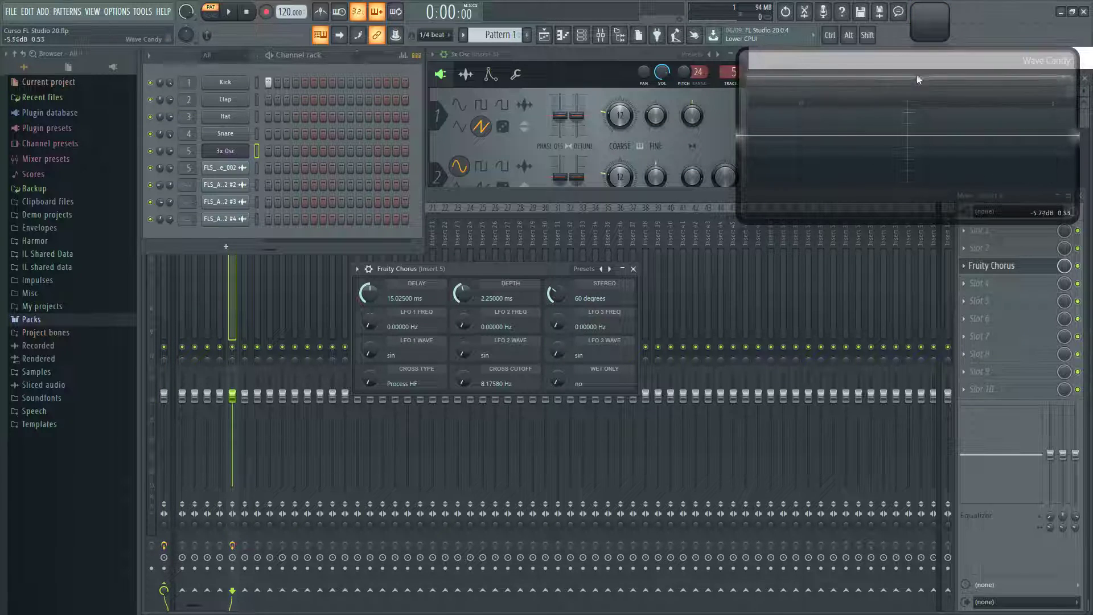
drag(556, 294, 556, 268)
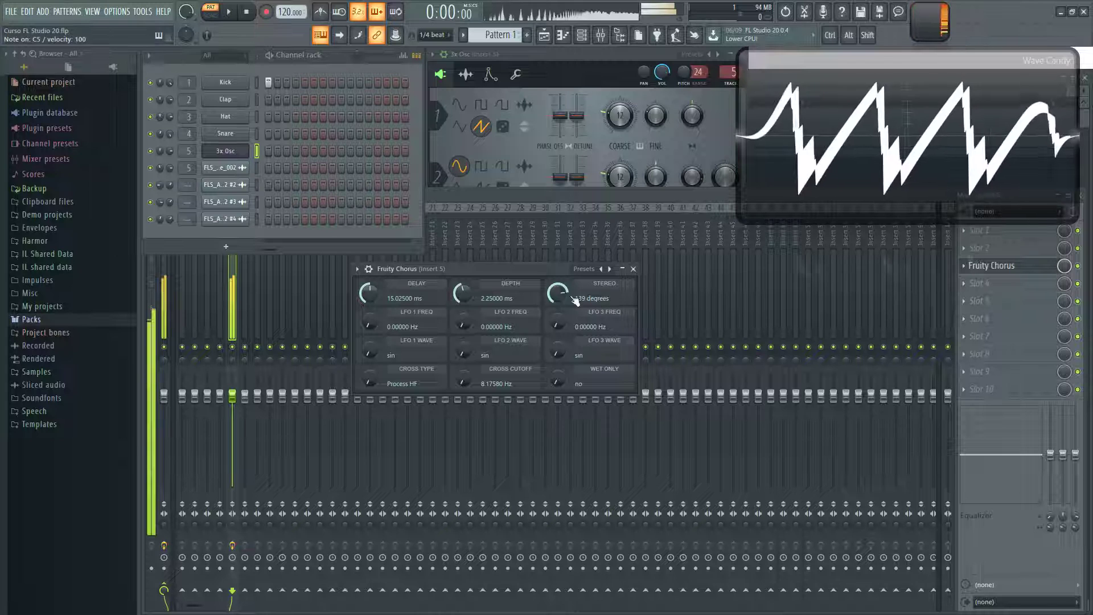
drag(564, 293, 568, 298)
Step: Raise the depth to 3.585 ms and the LFO 1, 2 and 3 frequencies to 0.05, 0.17974 and 0.07713 Hz while auditioning
drag(462, 293, 462, 287)
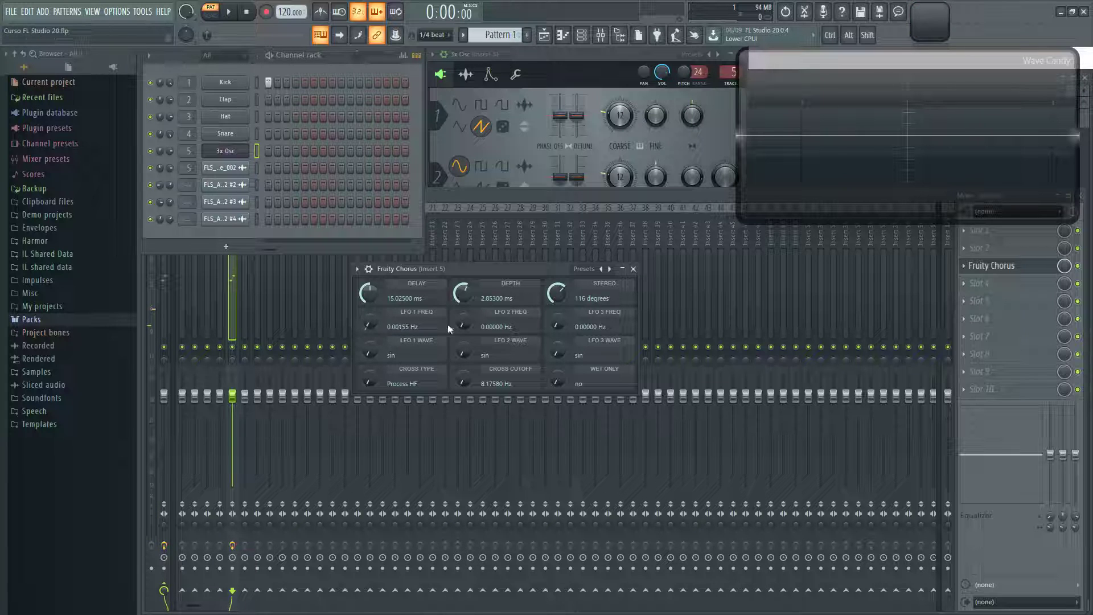
drag(462, 324, 462, 320)
drag(557, 325, 556, 316)
drag(462, 325, 501, 316)
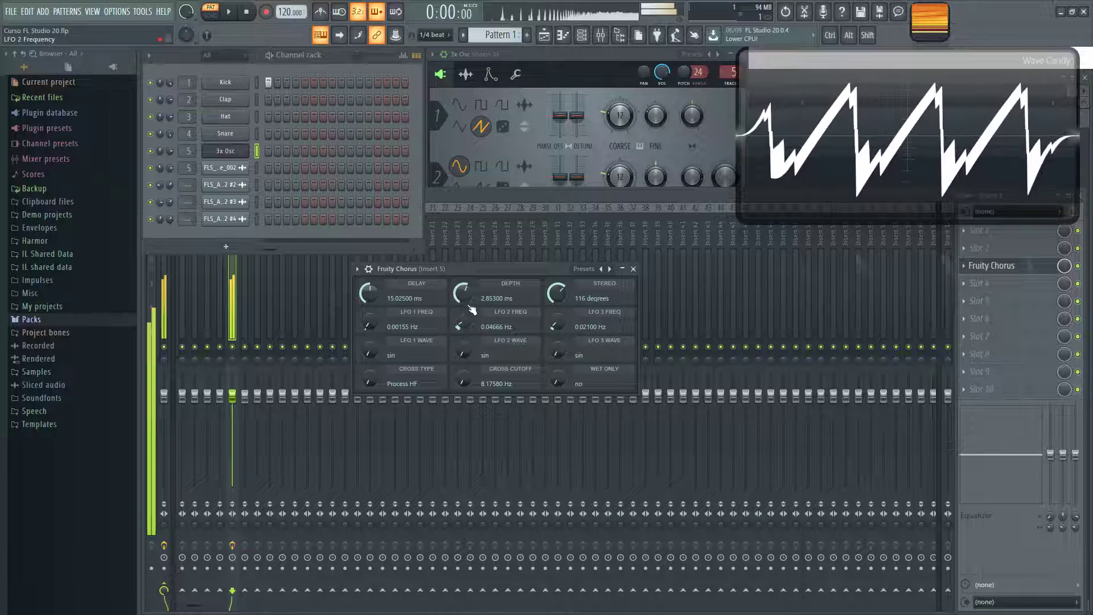
mouse_move(463, 293)
mouse_down()
mouse_move(500, 313)
mouse_move(460, 313)
mouse_up()
drag(561, 333, 564, 304)
Step: Reset the Fruity Chorus stereo to 0 degrees, all three LFO frequencies to 0 Hz, and the LFO 1 wave to sin
scroll(564, 303, down, 10)
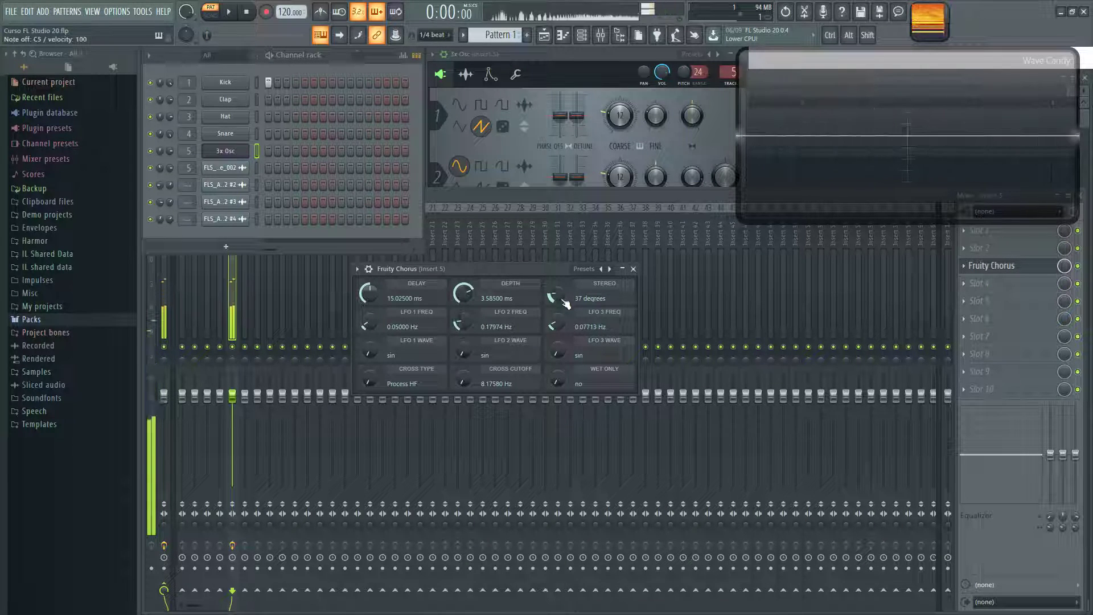
scroll(563, 302, down, 3)
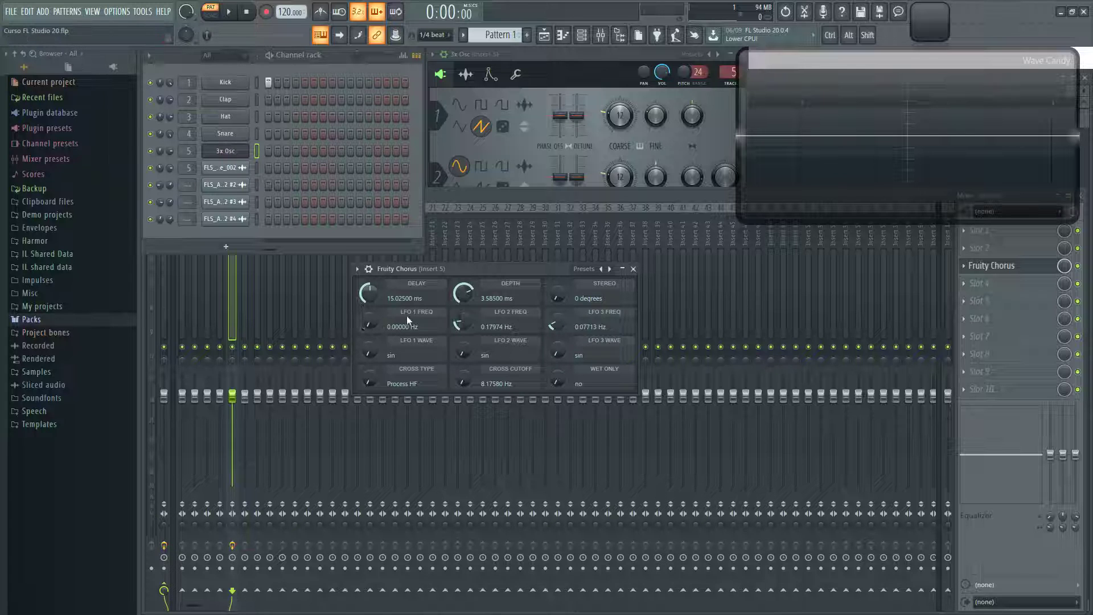
scroll(462, 323, down, 5)
scroll(554, 322, down, 4)
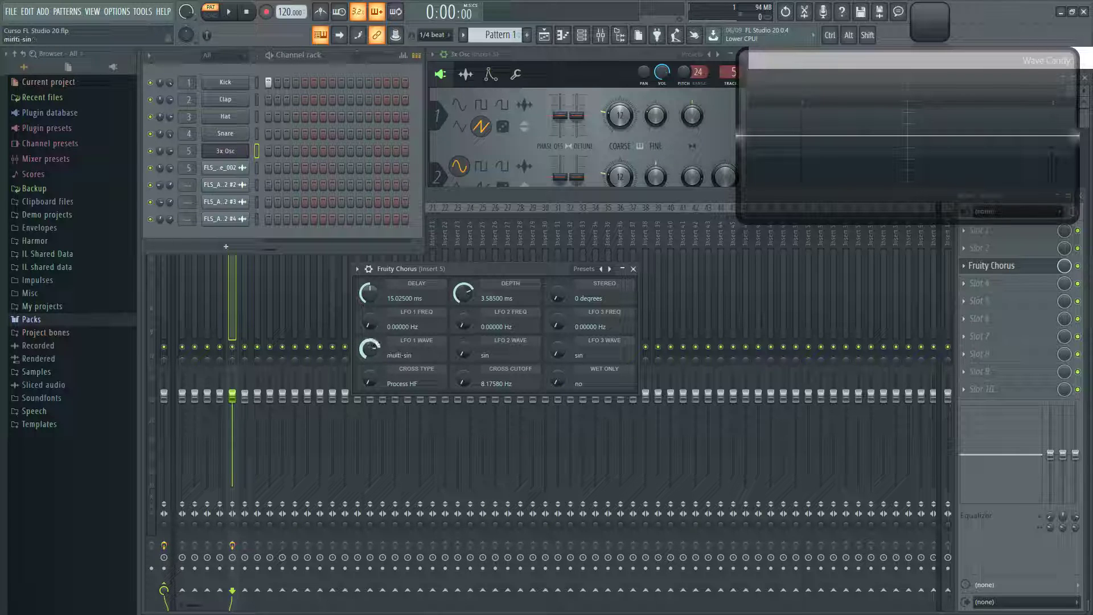
drag(370, 348, 370, 357)
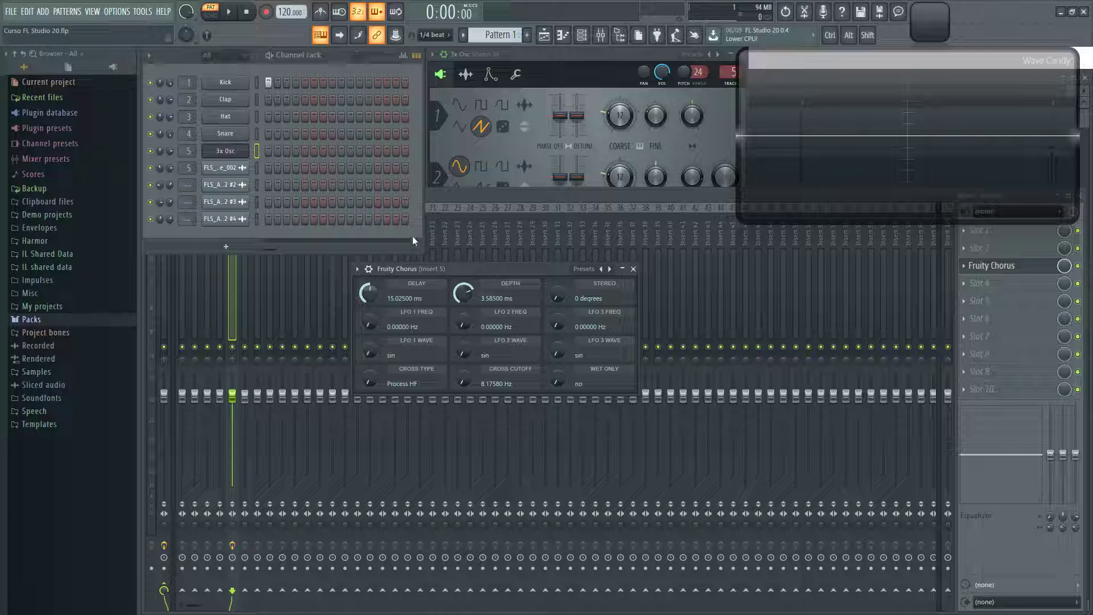
Step: Switch 3x Osc oscillator 1 to a sine wave and audition it with the Fruity Chorus LFO 1 frequency at 1.46774 Hz
click(460, 105)
drag(411, 267, 422, 275)
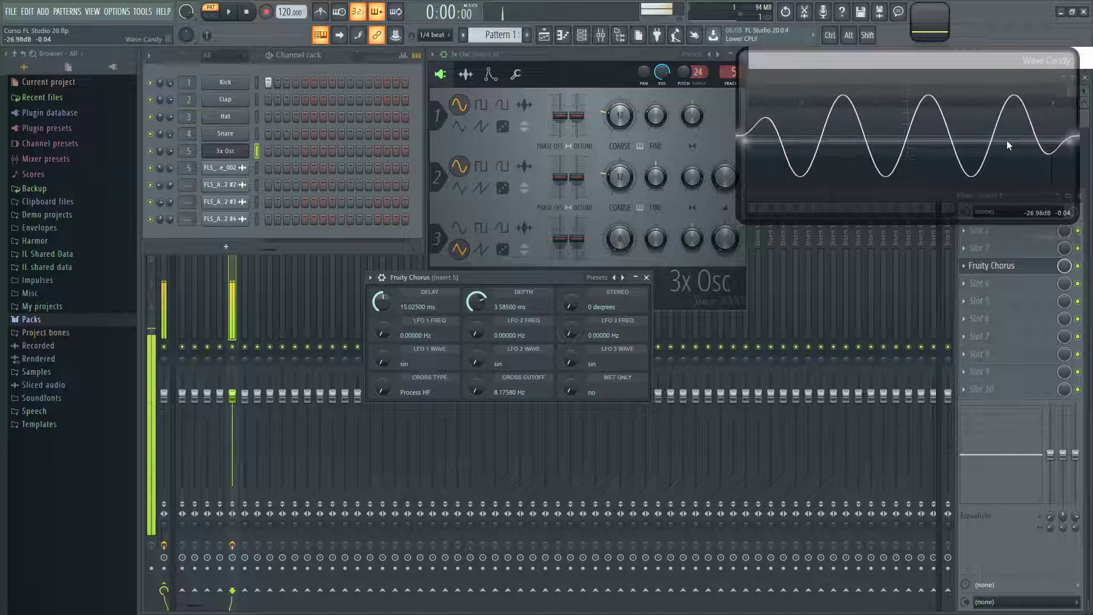
drag(555, 276, 560, 280)
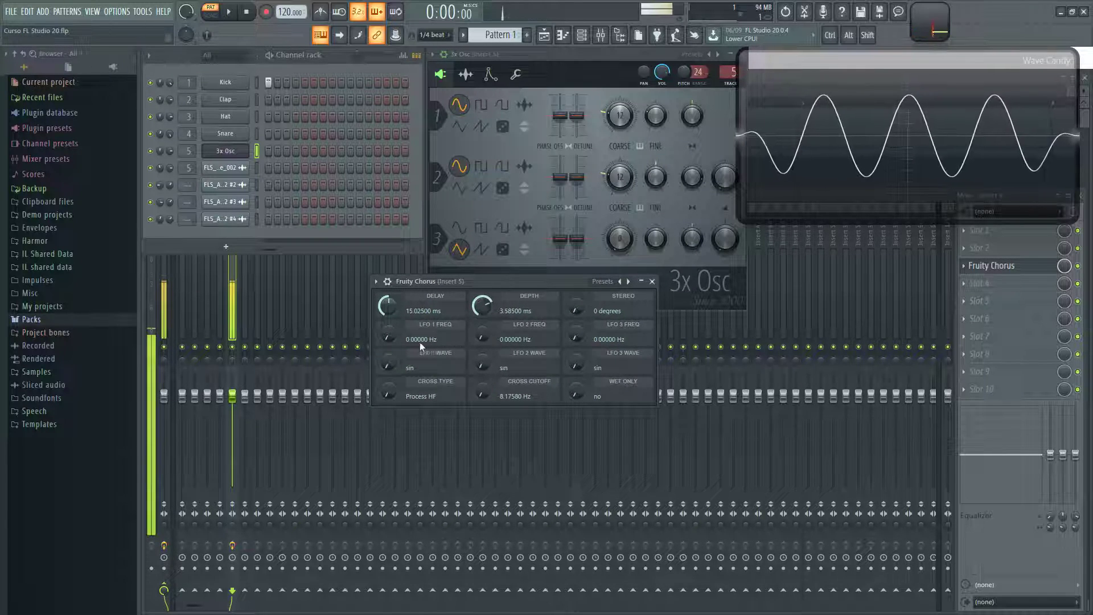
drag(397, 341, 393, 340)
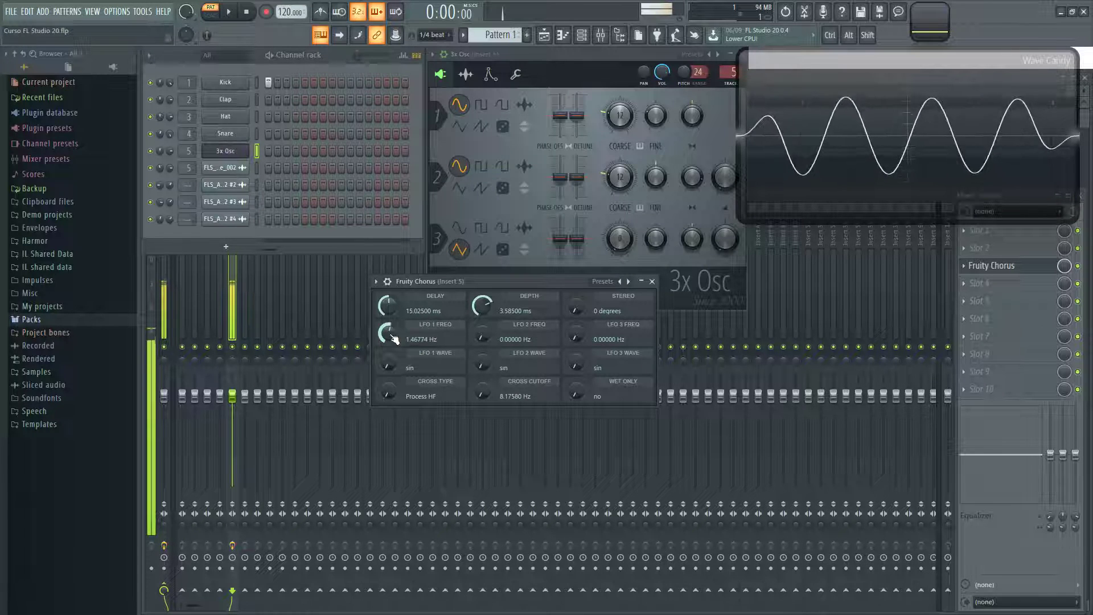
Step: Switch oscillator 1 to sawtooth, uncover the Fruity Chorus window, and audition a note with the LFO 1 wave set to sin^3
click(481, 127)
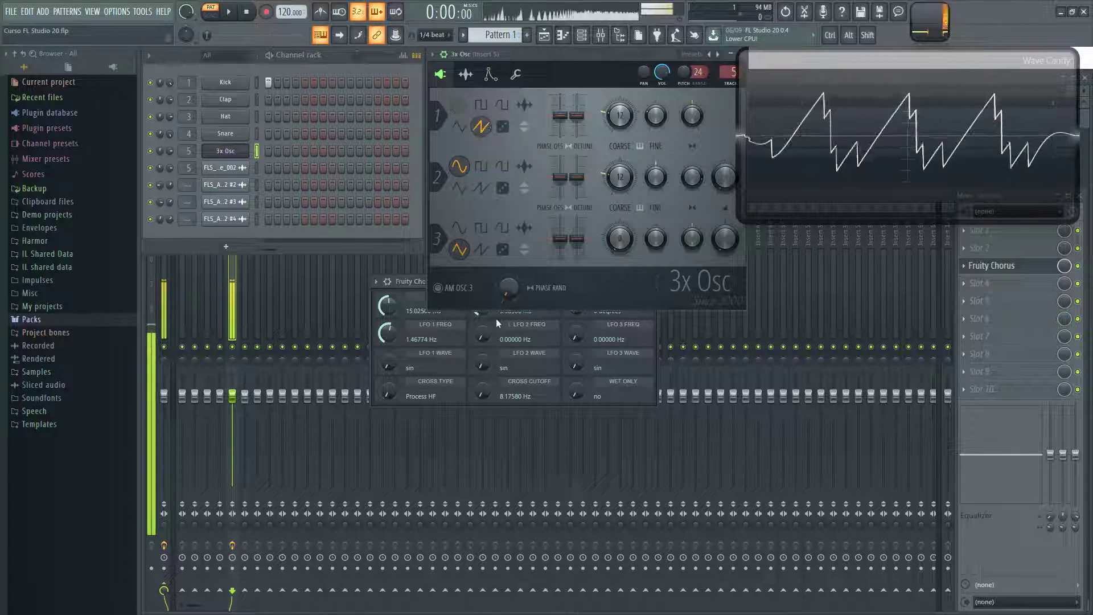
click(415, 281)
drag(508, 284, 490, 321)
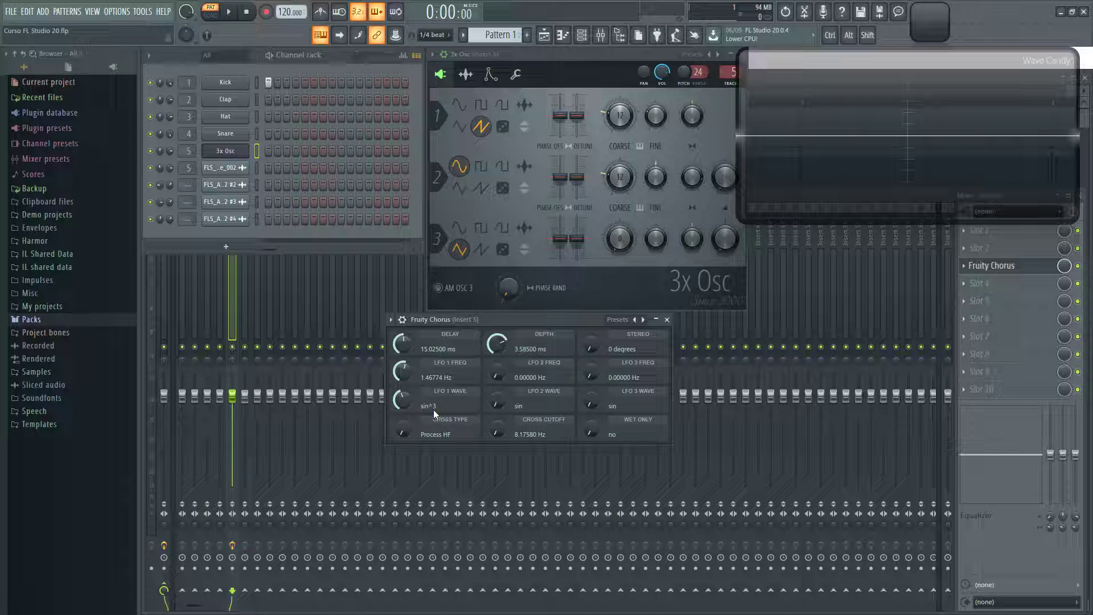
key(z)
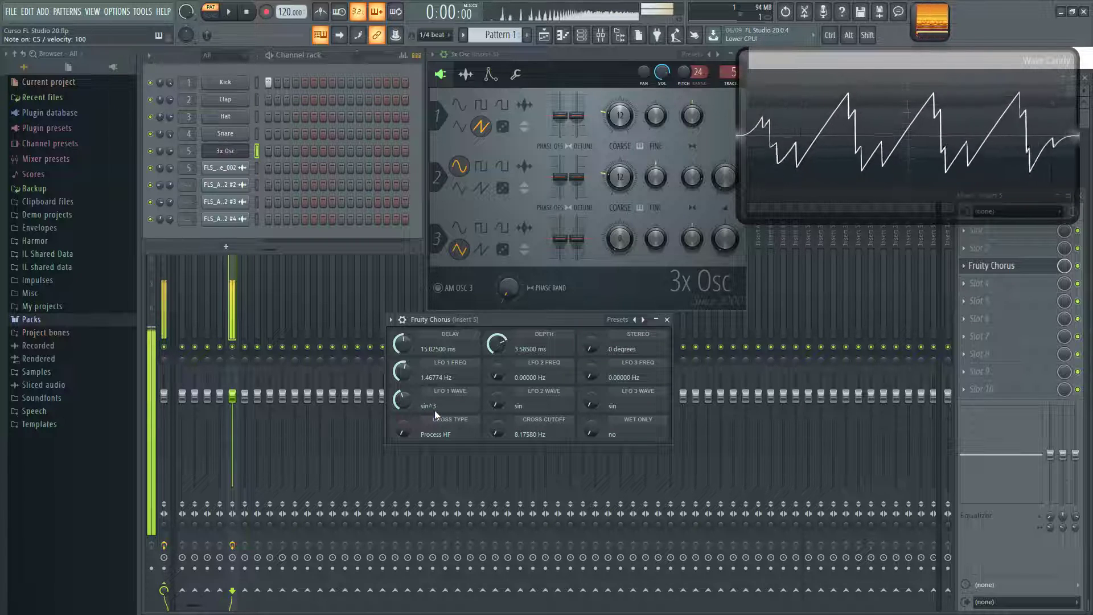
Step: Set the LFO 1 wave to multi-sin and compare sine and sawtooth on oscillator 1, leaving it on sawtooth
scroll(402, 401, up, 1)
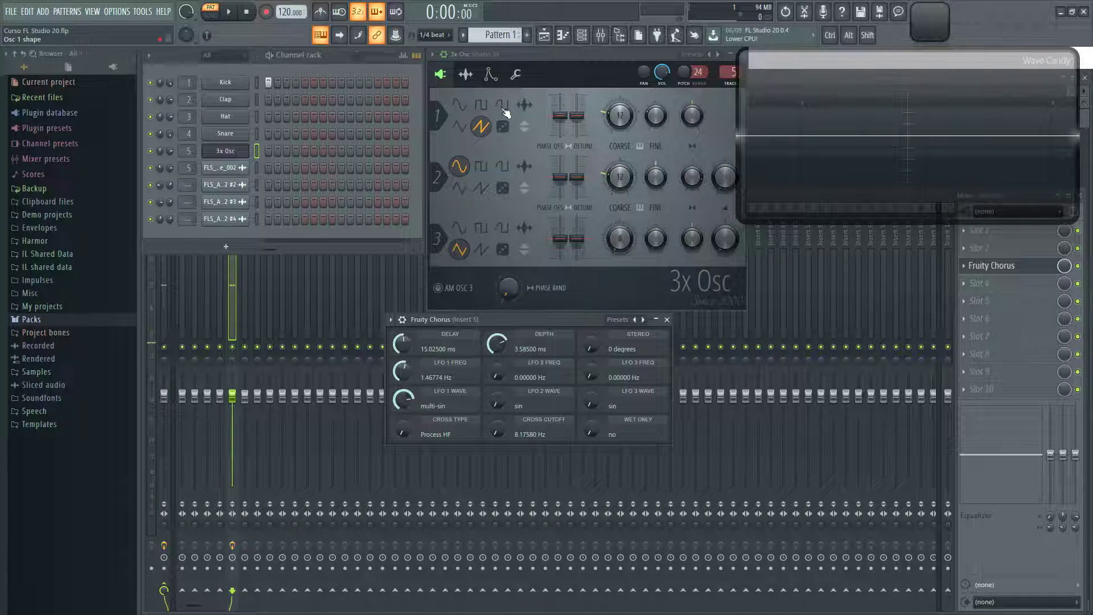
click(459, 105)
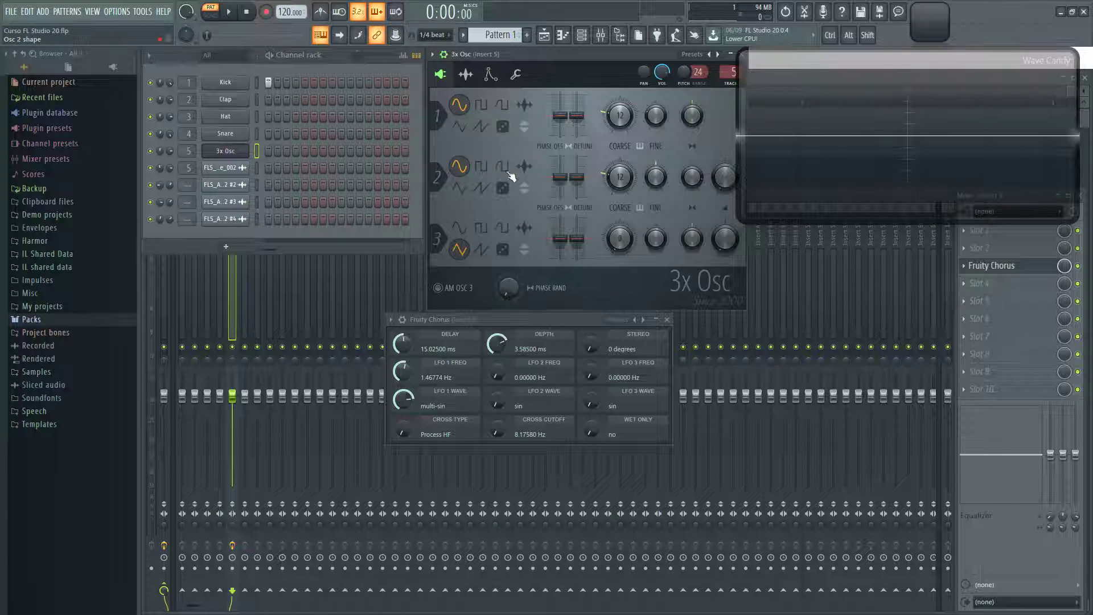
drag(527, 335, 514, 335)
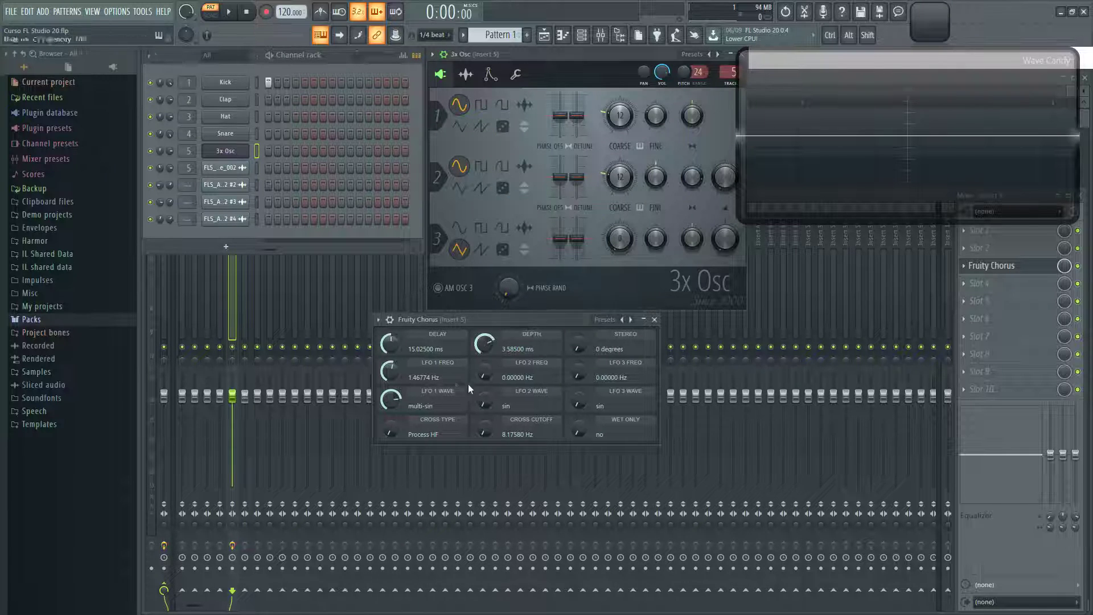
click(481, 126)
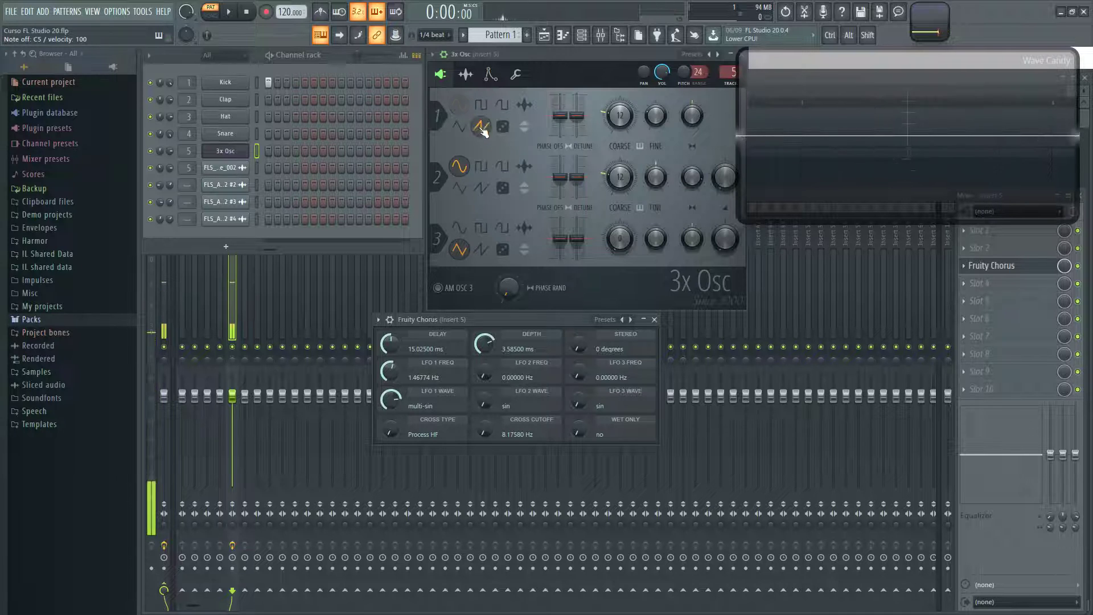
drag(513, 319, 512, 330)
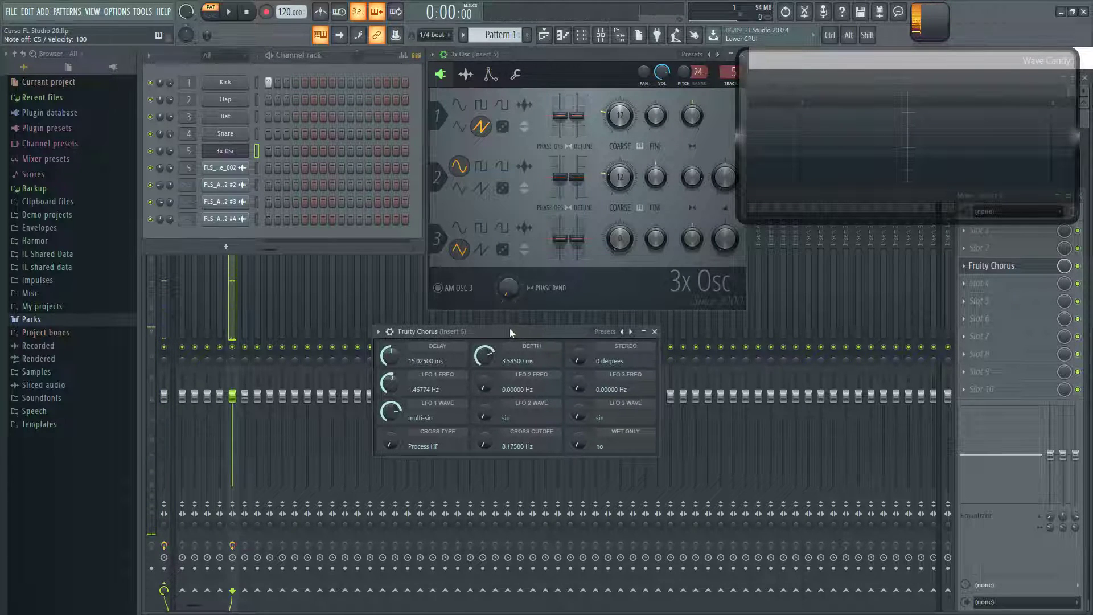
Step: Audition a note with the LFO 1 wave at multi-sin^3, reset the wave to sin, and raise the LFO 1 frequency to 5 Hz
mouse_move(391, 411)
mouse_down()
mouse_move(391, 401)
mouse_move(392, 419)
mouse_up()
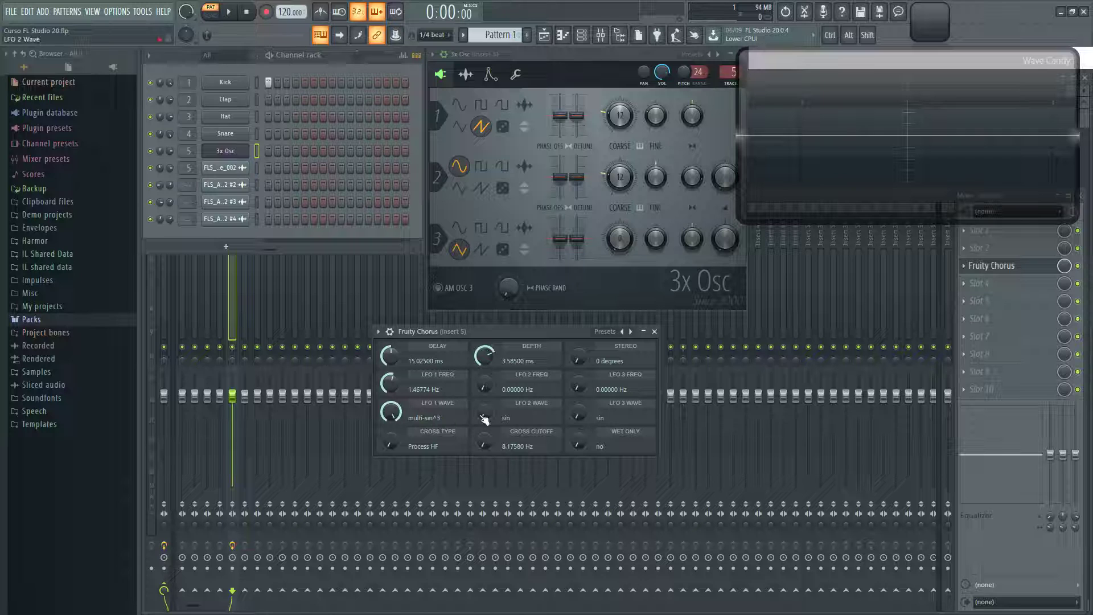
key(z)
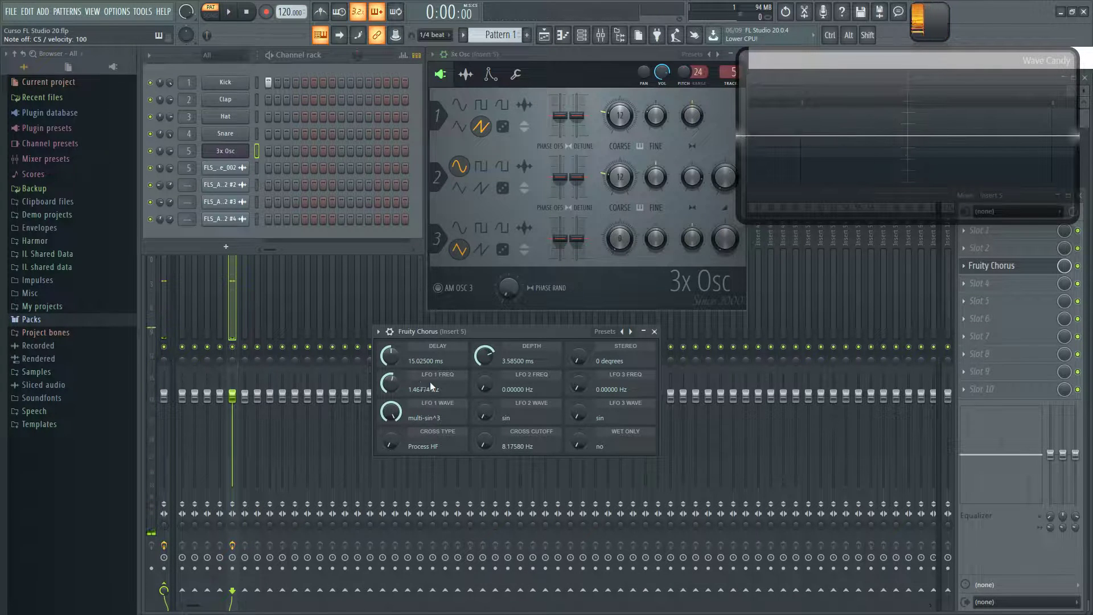
drag(390, 412, 395, 373)
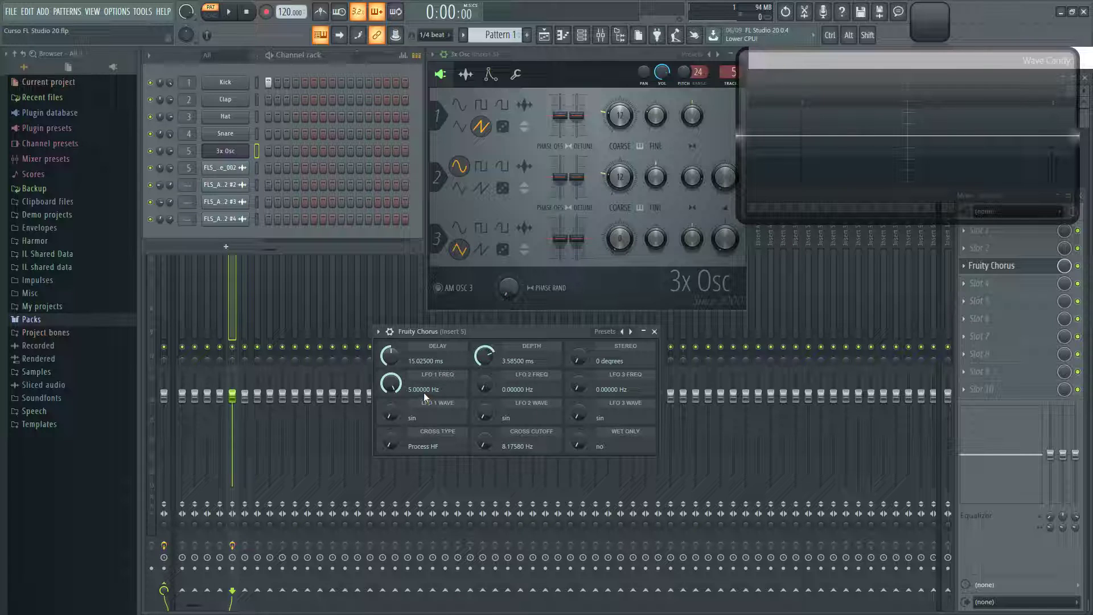
Step: Set the LFO 1, 2 and 3 frequencies to 2.808, 0.65016 and 1.81804 Hz and the LFO 3 wave to multi-sin^3
drag(425, 388, 425, 478)
drag(484, 386, 485, 375)
drag(578, 387, 578, 409)
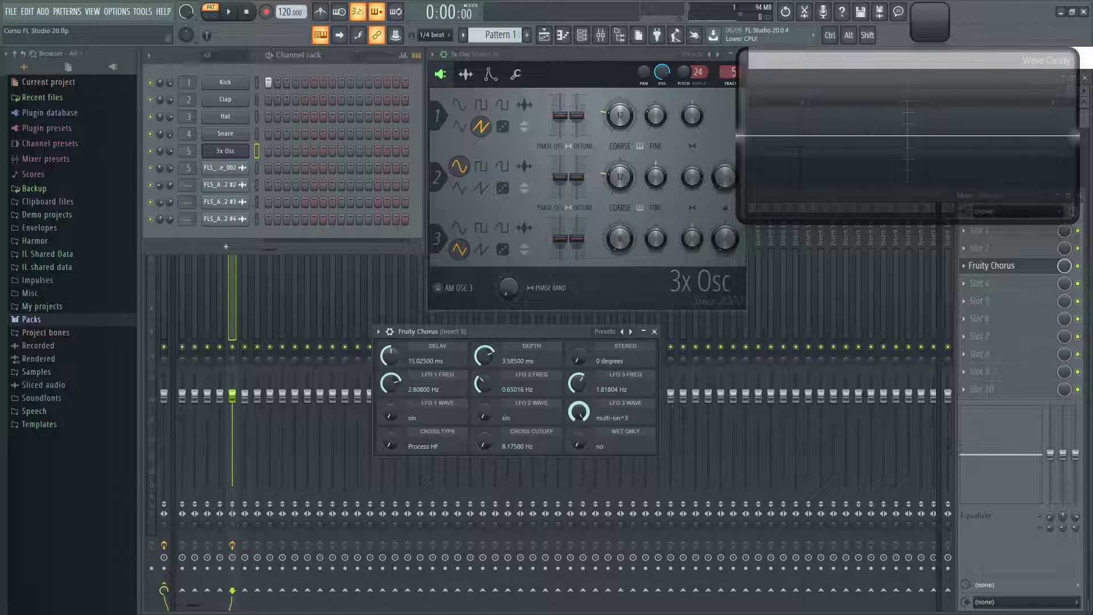
Step: Set the LFO 1 and 2 waves to sin^3 and their frequencies to 2.1125 and 0.59996 Hz
drag(484, 415, 485, 407)
drag(390, 414, 390, 405)
drag(391, 384, 391, 392)
drag(484, 383, 520, 384)
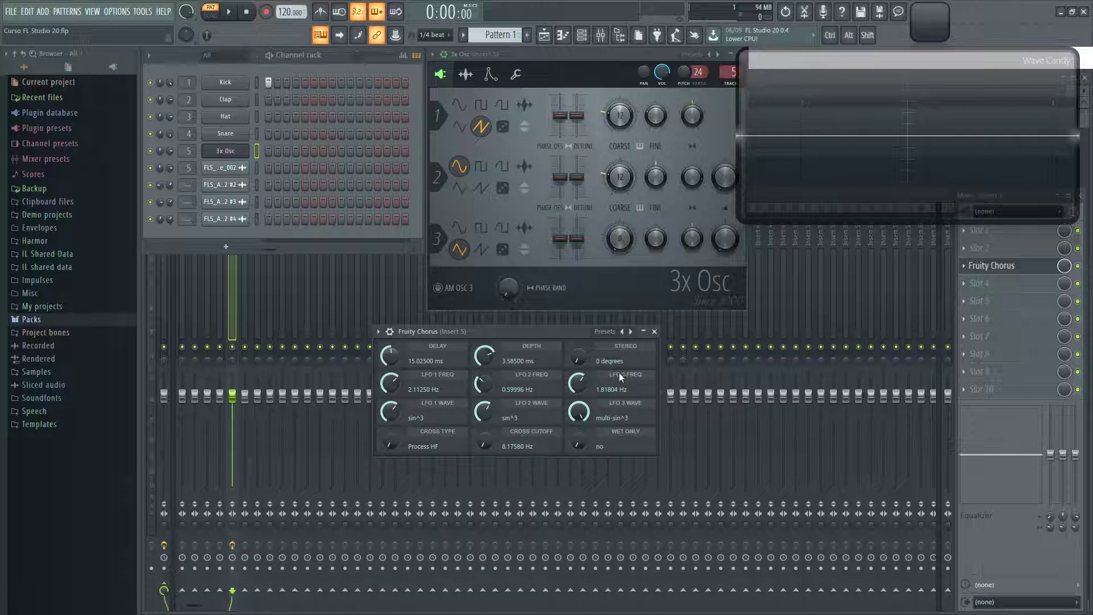
Step: Audition a note on the synth, then set the chorus depth to 3.717 ms and the stereo to 53 degrees
key(q)
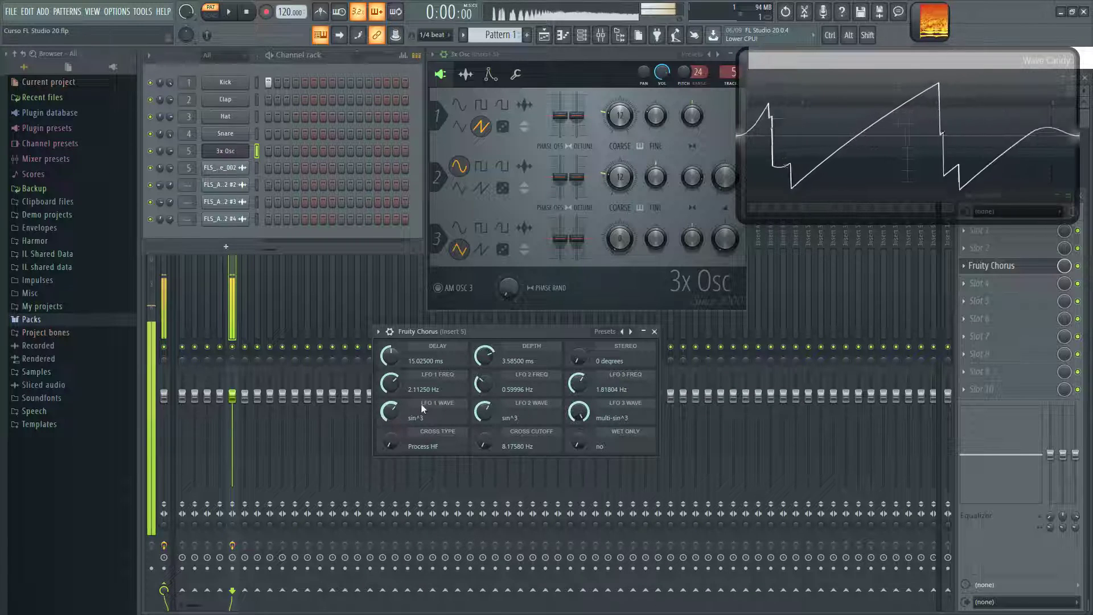
drag(484, 356, 483, 350)
drag(578, 358, 578, 341)
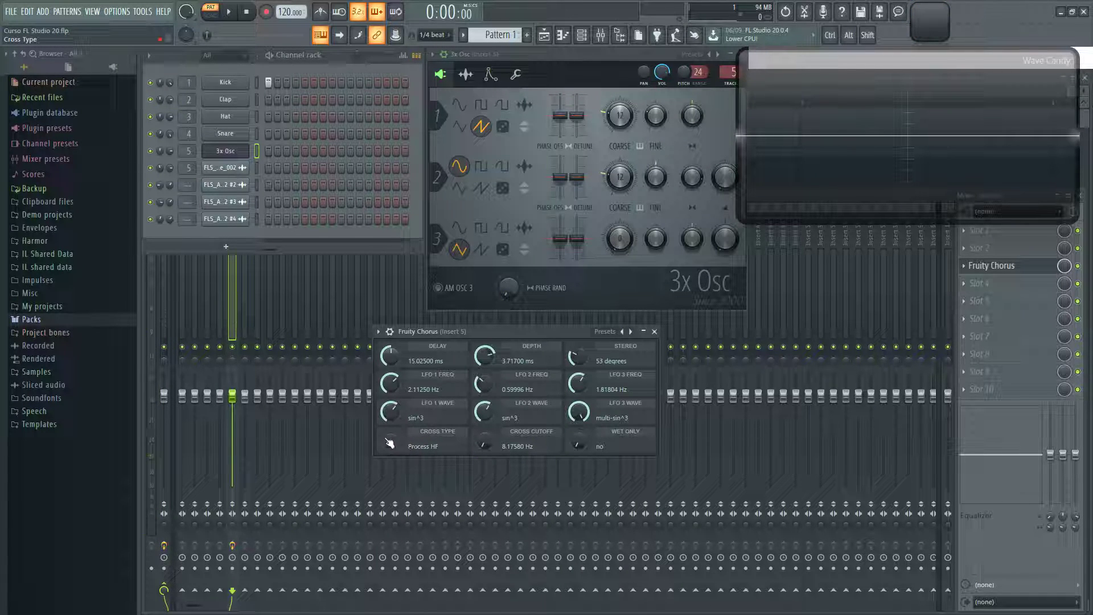
Step: With the cross type on Process HF, audition the synth with the cross cutoff at 12543.85352 Hz, then lower the cutoff to 1013.13434 Hz
drag(395, 444, 392, 444)
mouse_move(494, 443)
mouse_down()
mouse_move(484, 464)
mouse_move(484, 441)
mouse_up()
key(z)
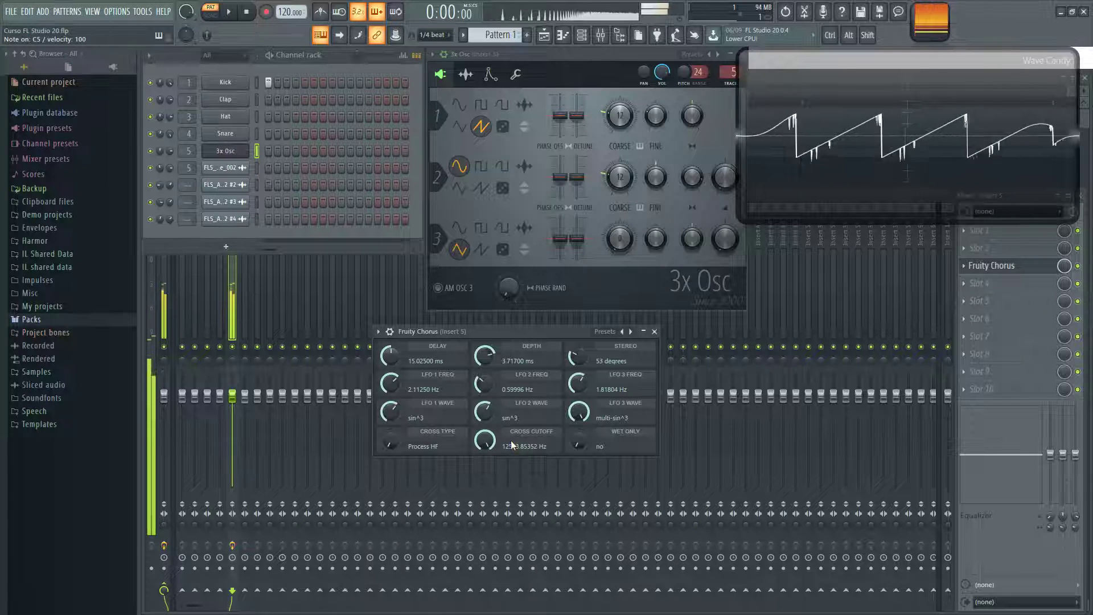
key(z)
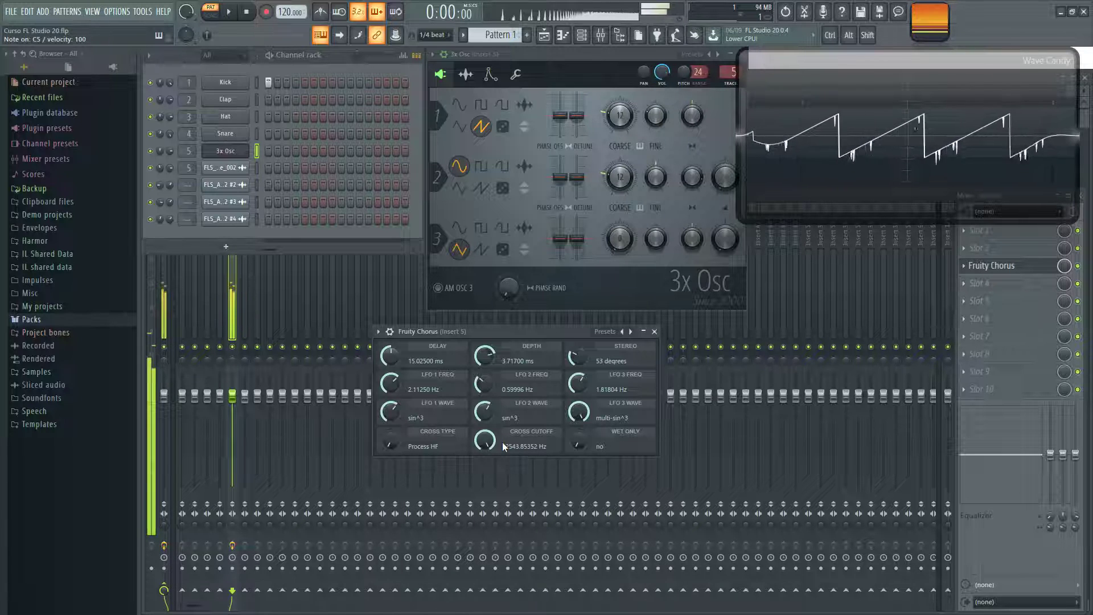
drag(488, 445, 488, 488)
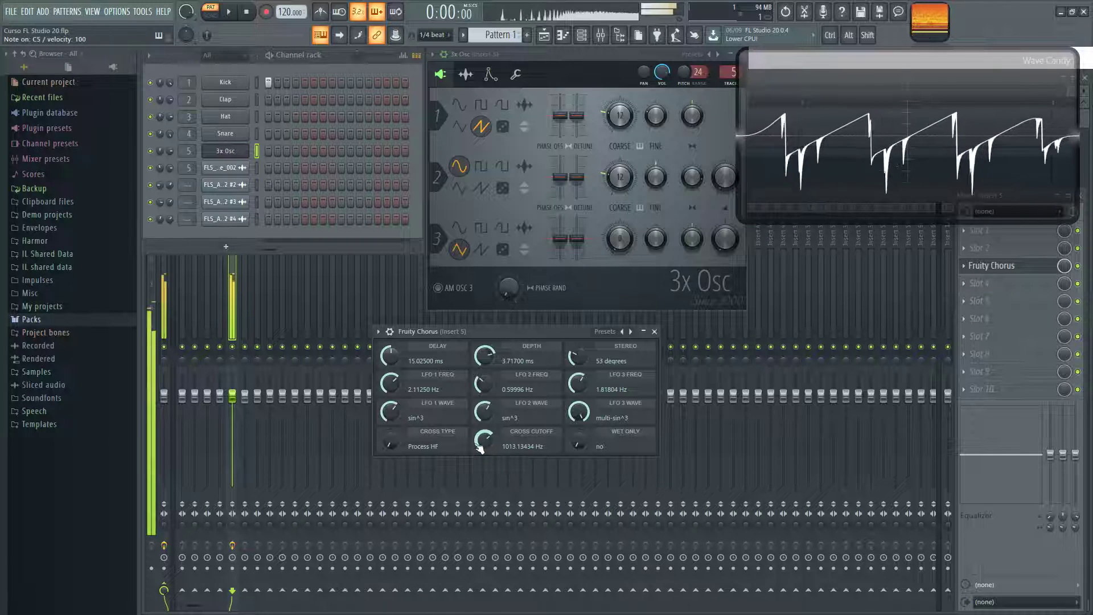
Step: Set the cross type to Process LF and audition the synth while lowering the cross cutoff to 60.48448 Hz
drag(391, 444, 424, 448)
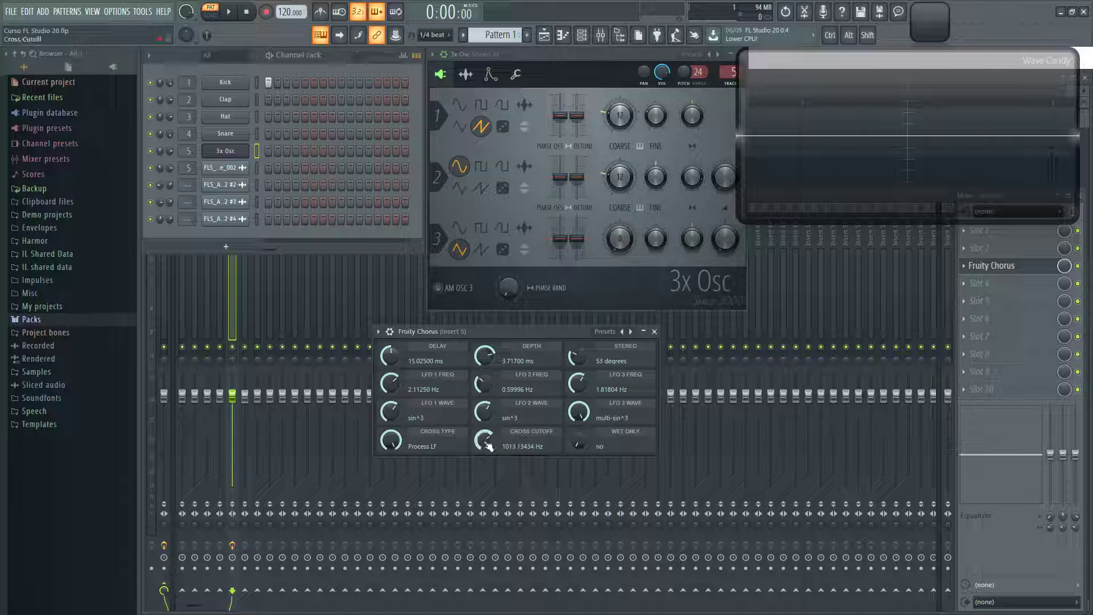
key(z)
drag(488, 445, 488, 497)
key(z)
key(z)
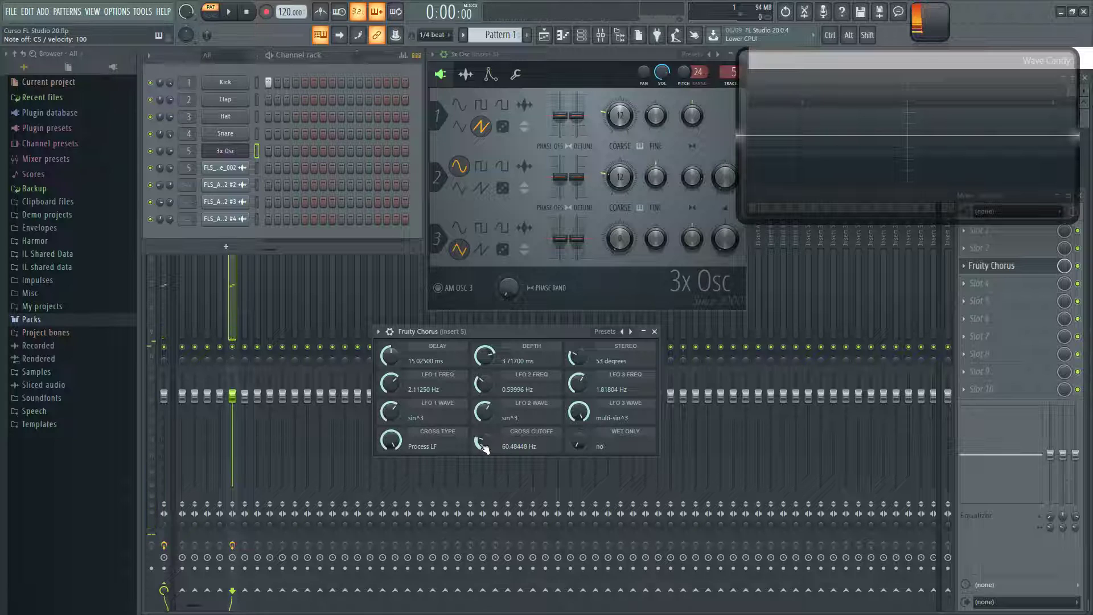
key(z)
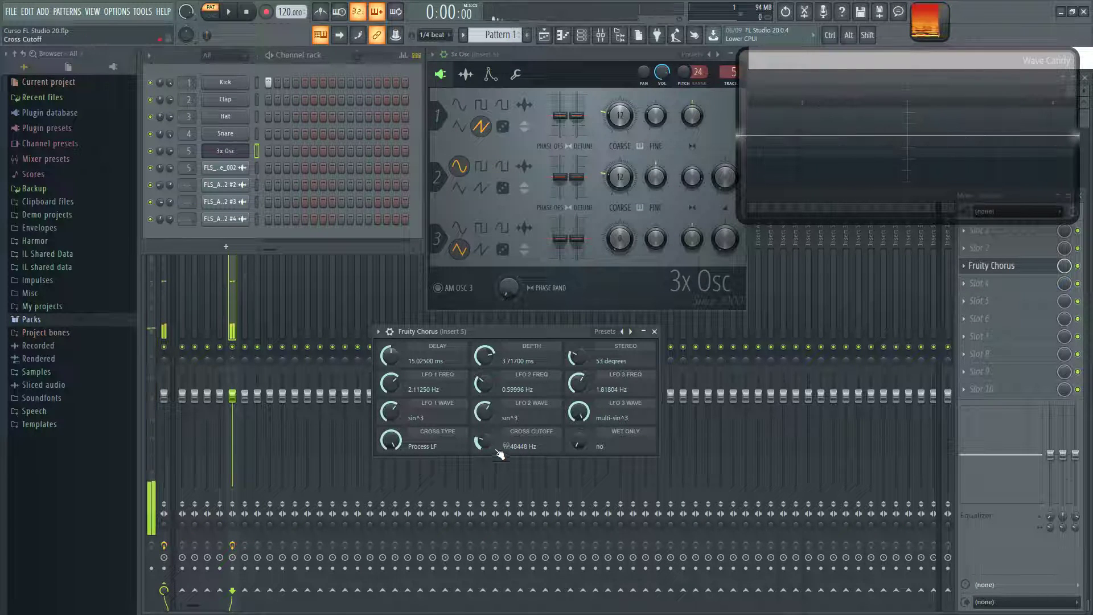
Step: Raise the cross cutoff to 231.56012 Hz, audition a note, and bring the cutoff down to 130.47472 Hz
scroll(486, 448, up, 3)
key(z)
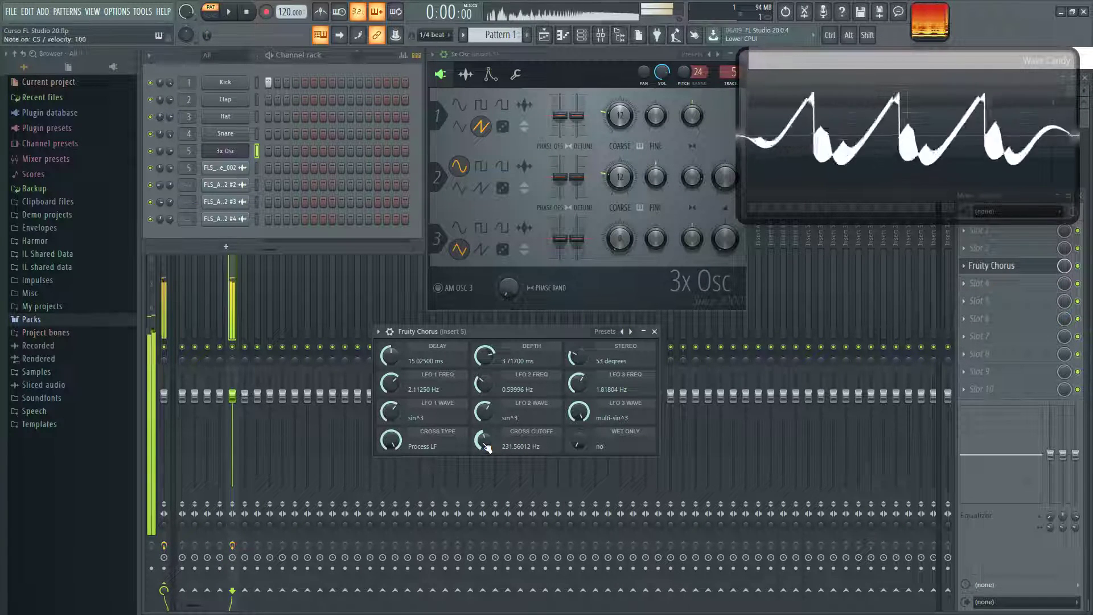
mouse_move(487, 448)
mouse_down()
mouse_move(486, 422)
mouse_move(489, 461)
mouse_up()
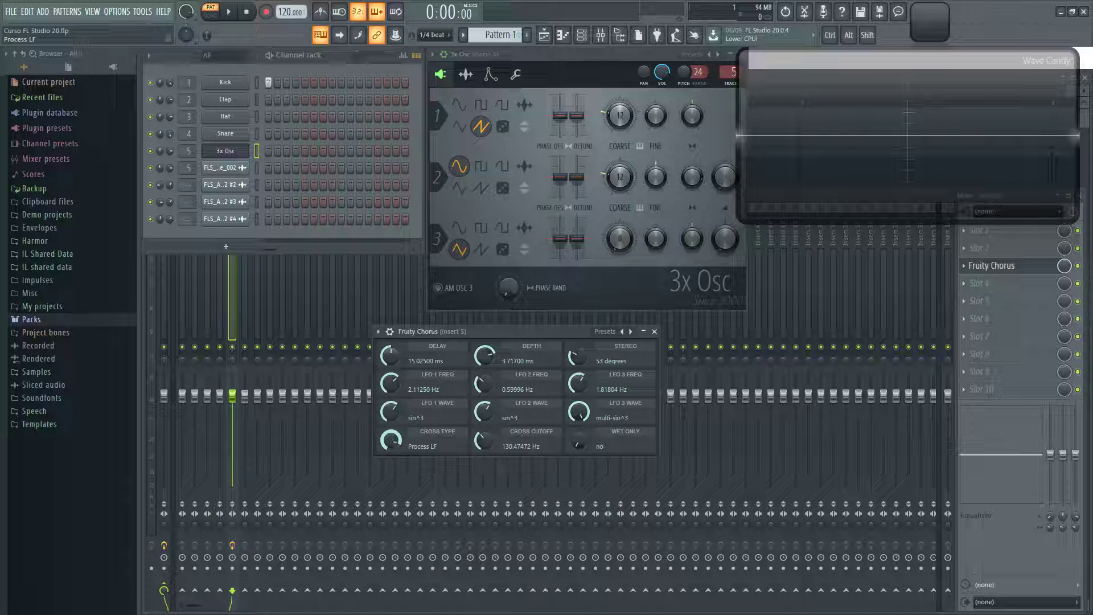
Step: Switch the cross type back to Process HF and set the cross cutoff to 387.53781 Hz
drag(393, 443, 393, 434)
drag(391, 442, 391, 445)
mouse_move(499, 438)
mouse_down()
mouse_move(499, 407)
mouse_move(478, 454)
mouse_move(491, 444)
mouse_up()
mouse_move(484, 442)
mouse_down()
mouse_move(484, 416)
mouse_move(484, 450)
mouse_up()
drag(572, 327, 562, 327)
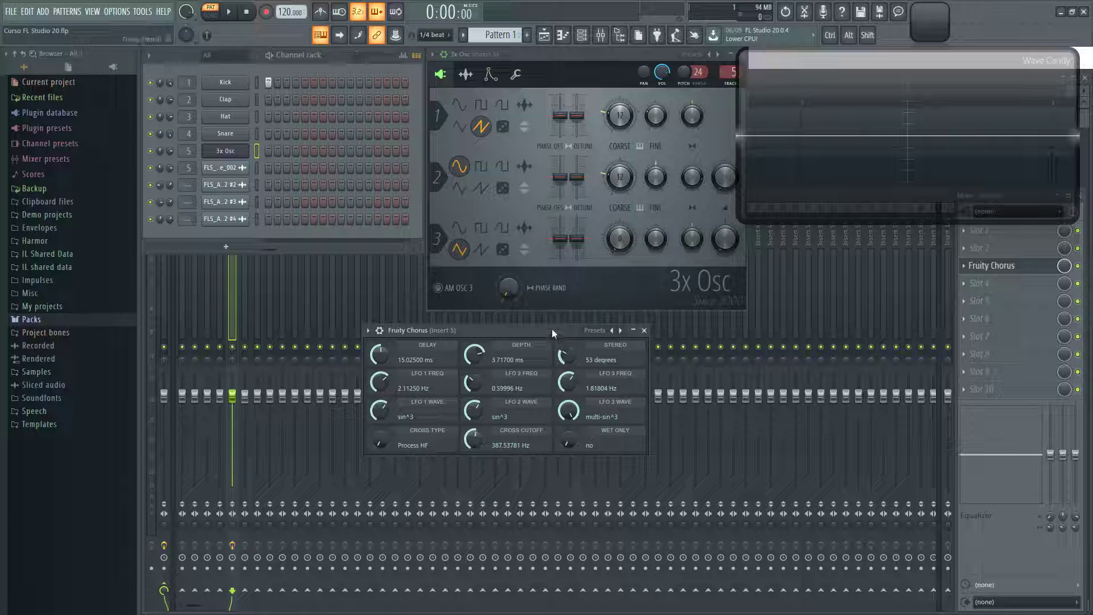
drag(569, 330, 557, 330)
Step: Compare the synth with Wet Only set to yes and no, leaving it on no
mouse_move(556, 445)
mouse_down()
mouse_move(572, 430)
mouse_move(556, 433)
mouse_up()
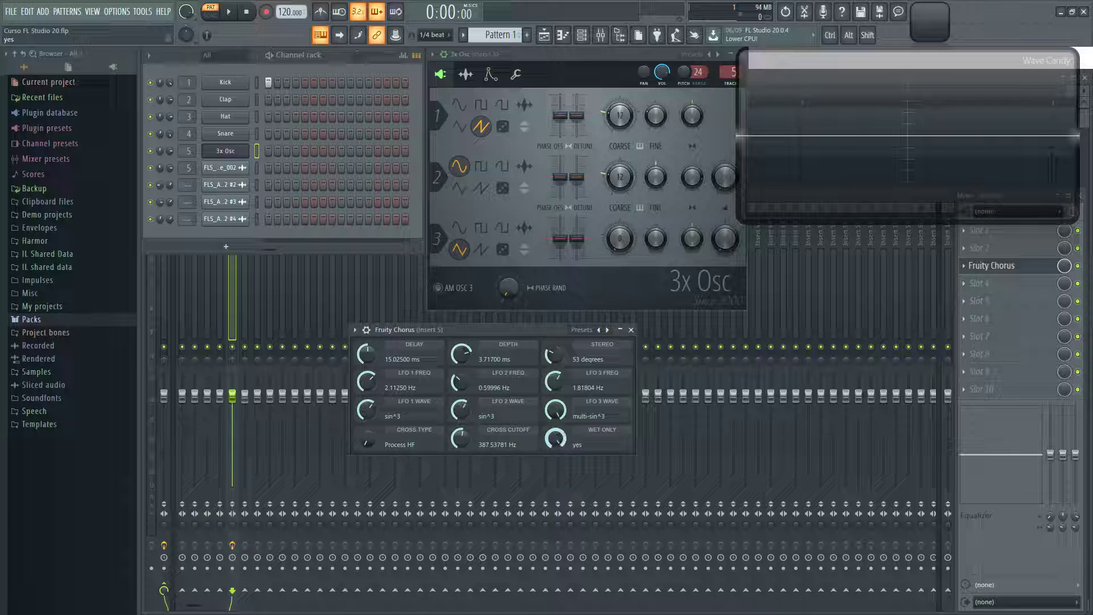
drag(556, 436, 557, 448)
drag(556, 447, 560, 446)
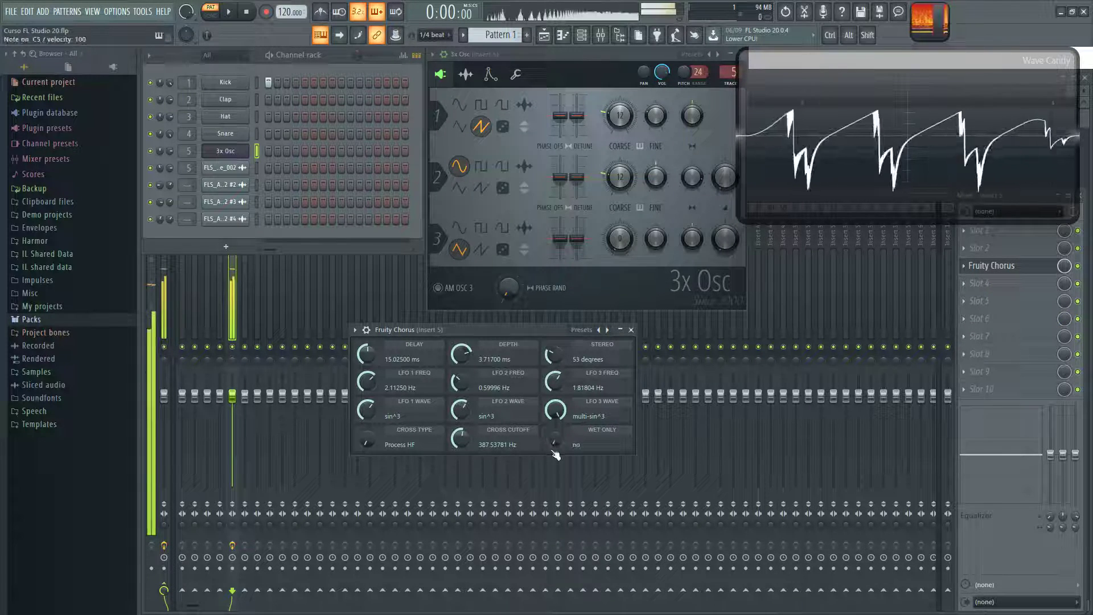
scroll(560, 446, up, 1)
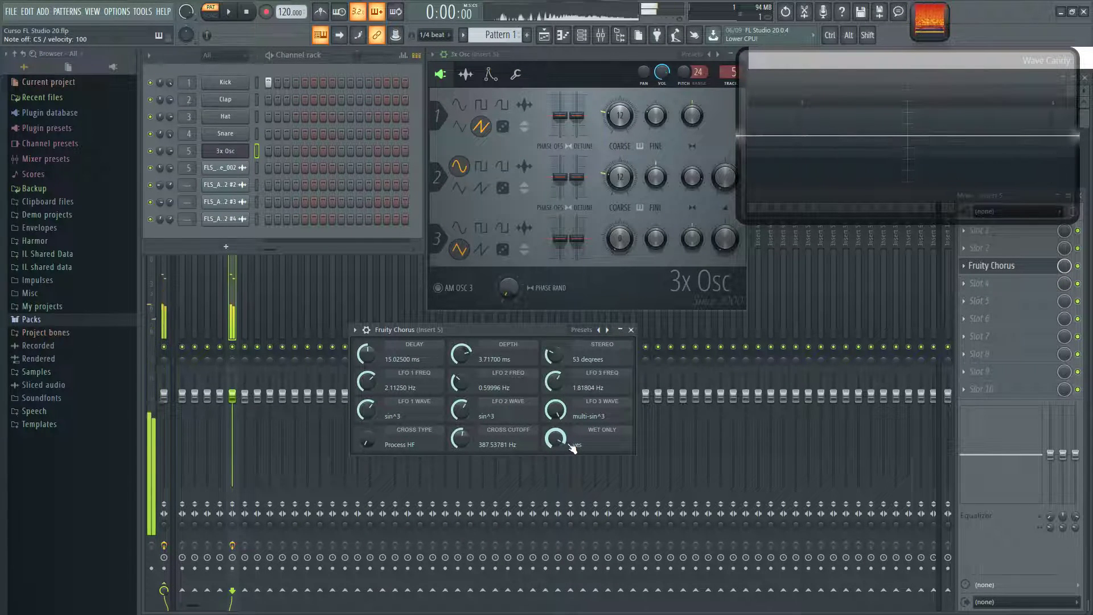
scroll(550, 442, down, 1)
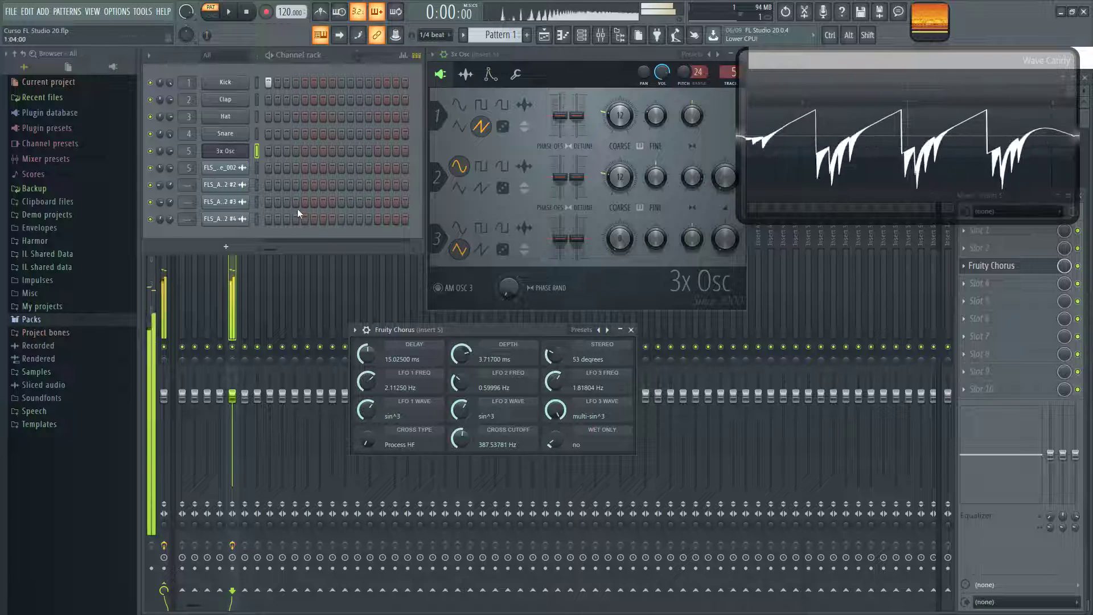
Step: Select the first vocal channel below 3x Osc and compare it with Wet Only at yes and no, leaving it on no
click(257, 168)
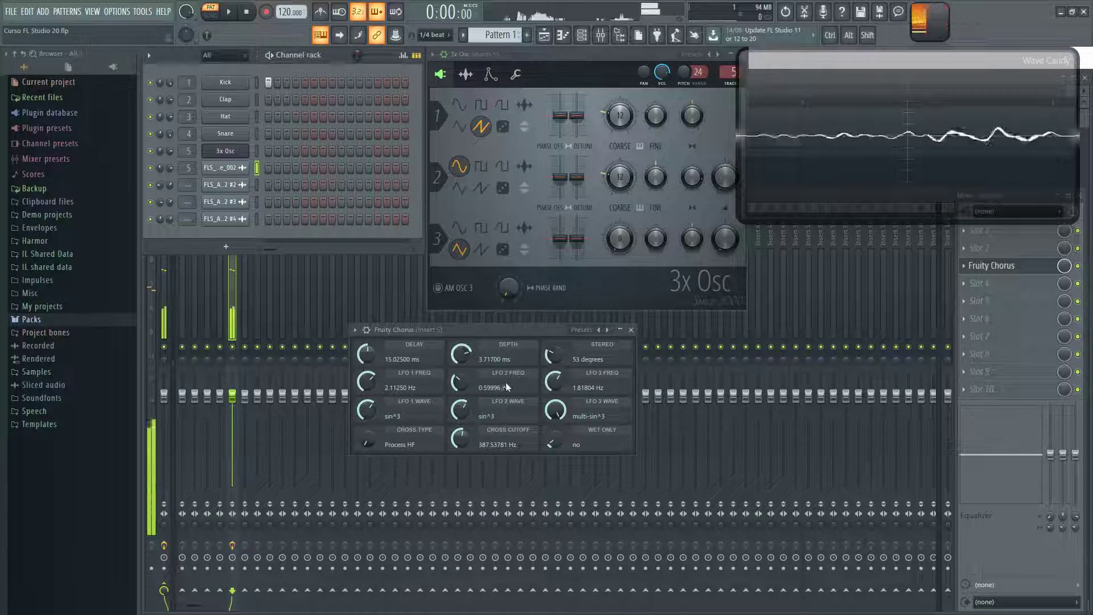
click(563, 445)
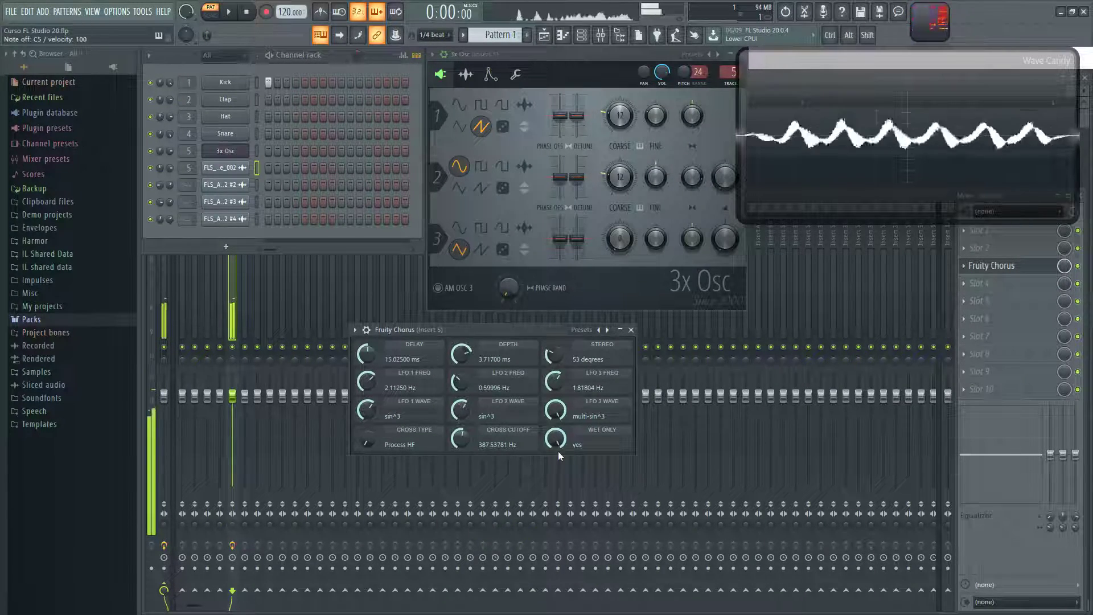
click(558, 447)
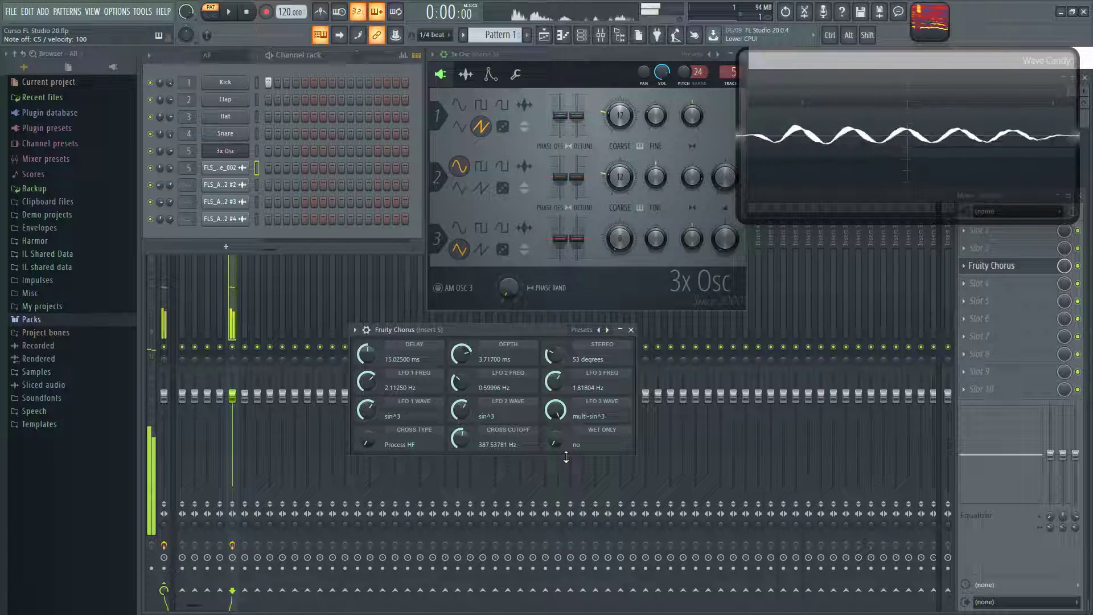
Step: Set Wet Only to yes in the chorus and audition the vocal sample
drag(510, 332, 541, 354)
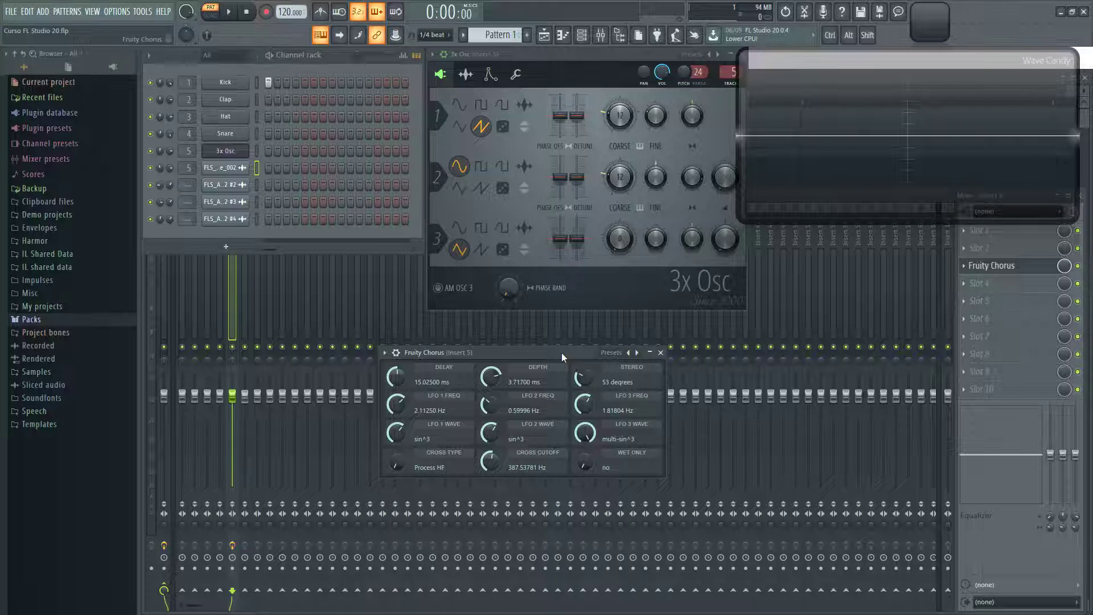
drag(561, 353, 549, 343)
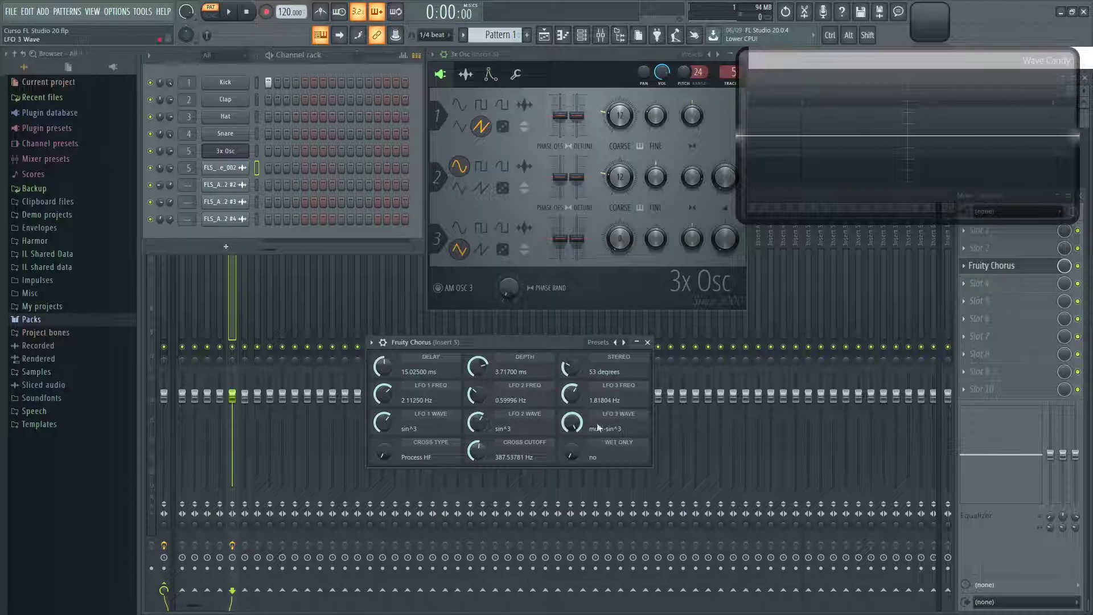
drag(544, 340, 546, 340)
drag(573, 452, 573, 435)
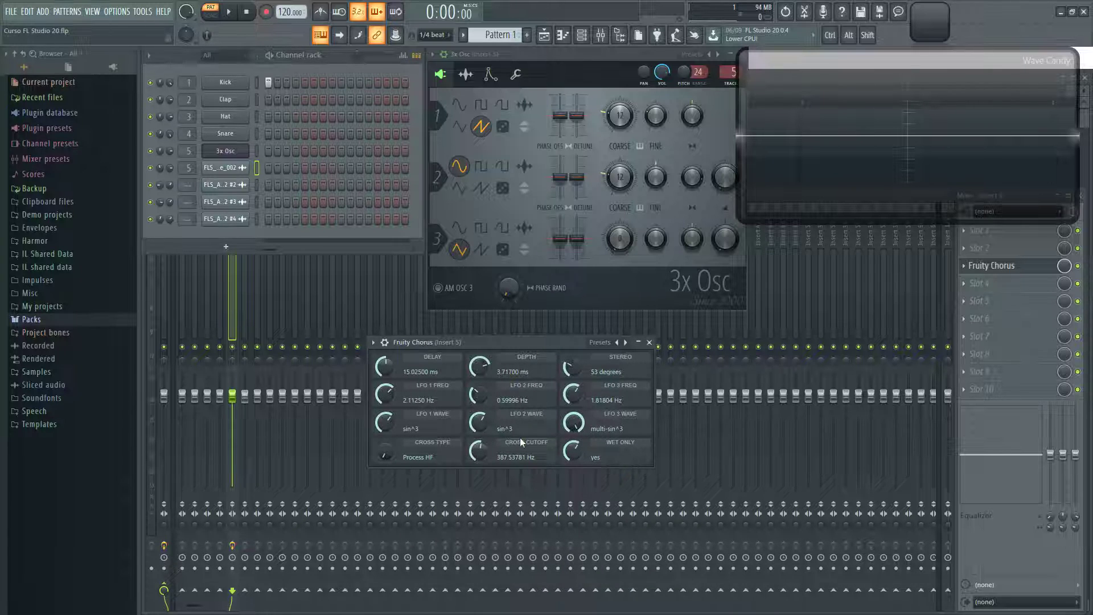
key(space)
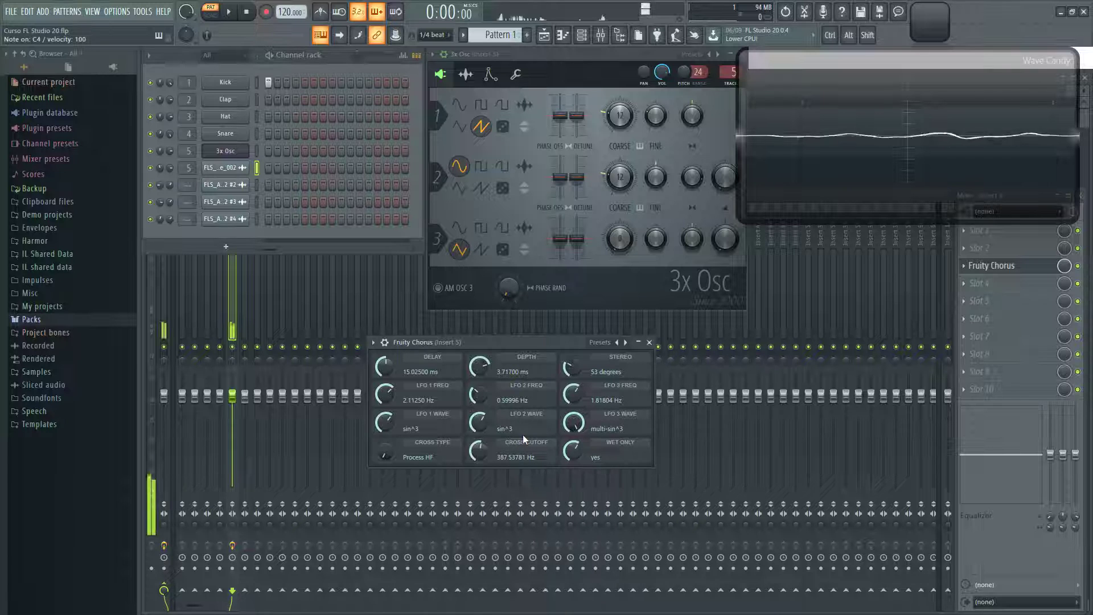
click(249, 14)
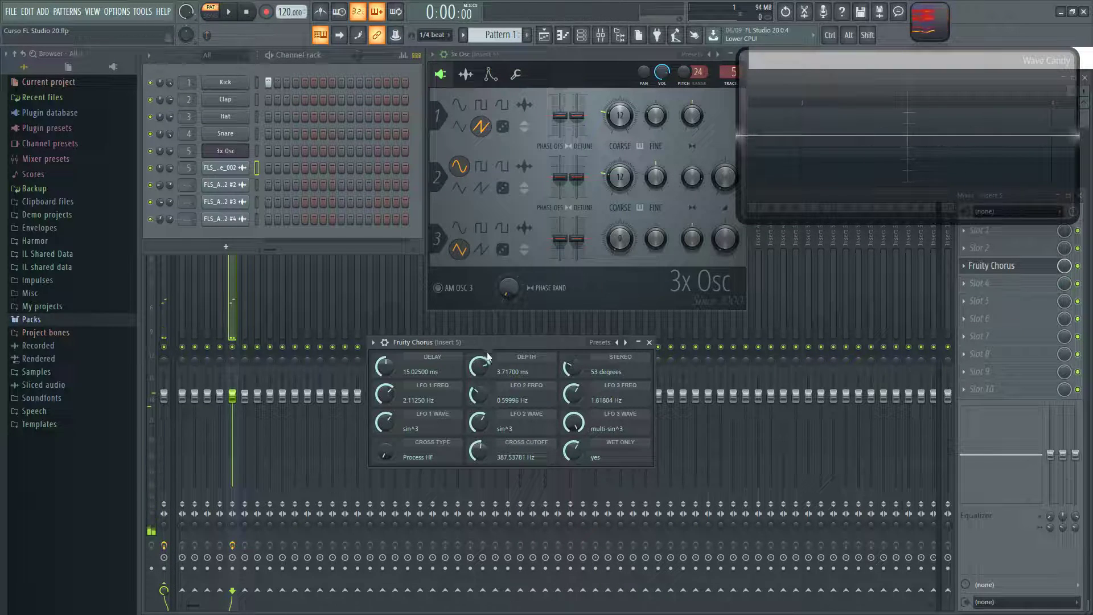
Step: Reselect the 3x Osc channel and lower the cross cutoff to about 273 Hz, keeping Wet Only at yes and Process HF
click(257, 151)
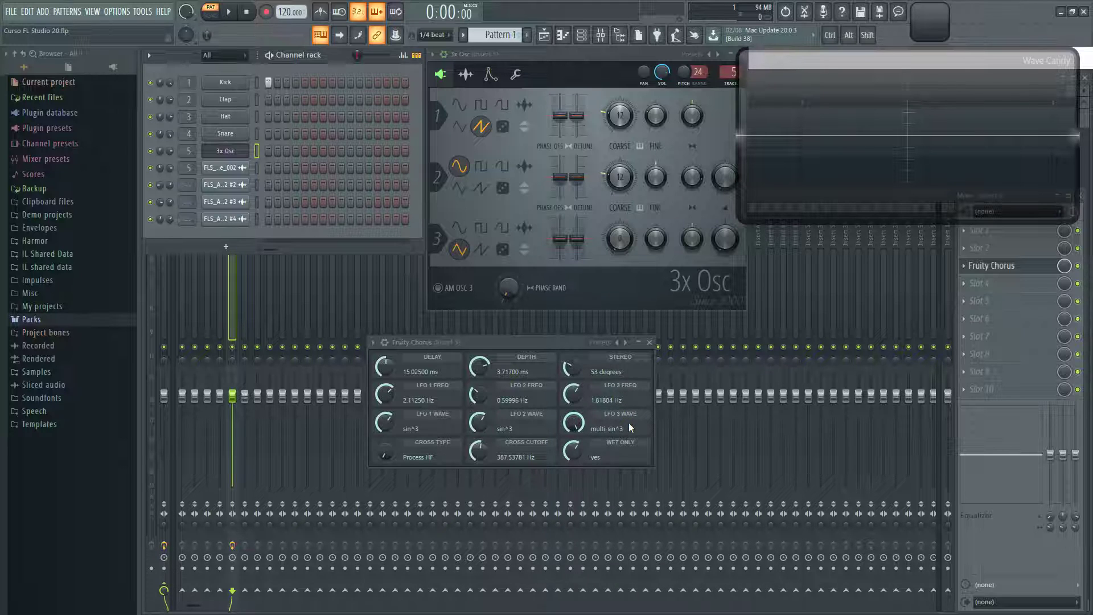
click(580, 461)
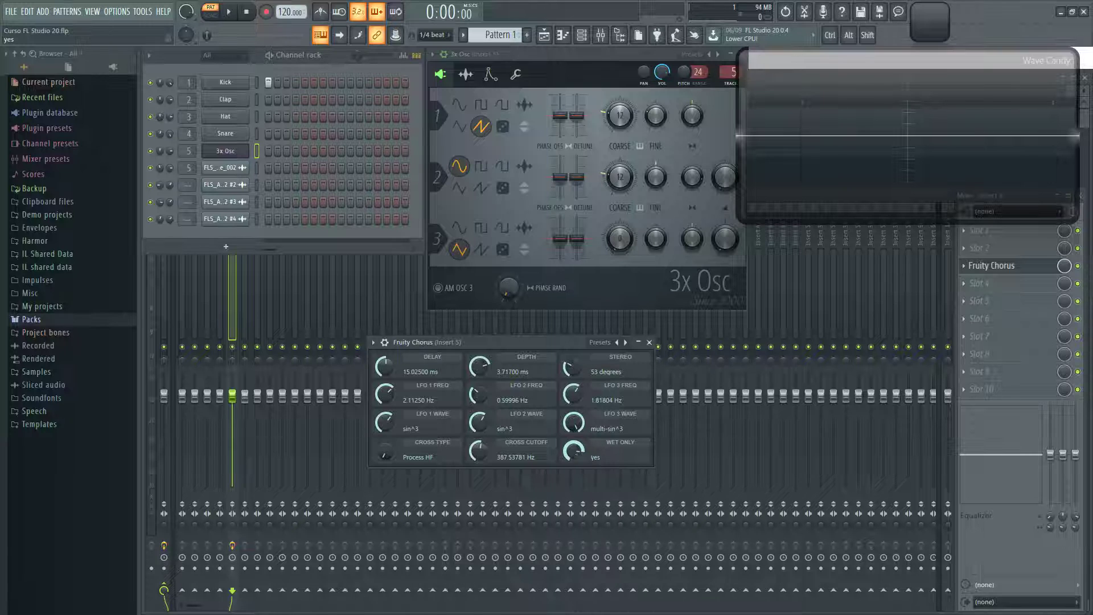
drag(478, 450, 479, 458)
drag(385, 453, 385, 453)
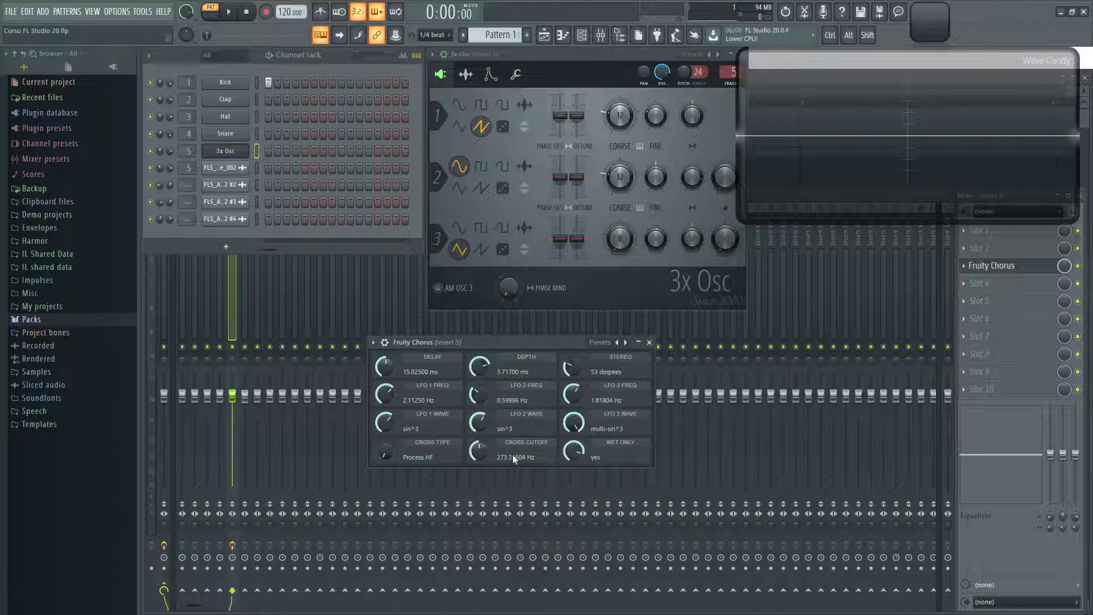